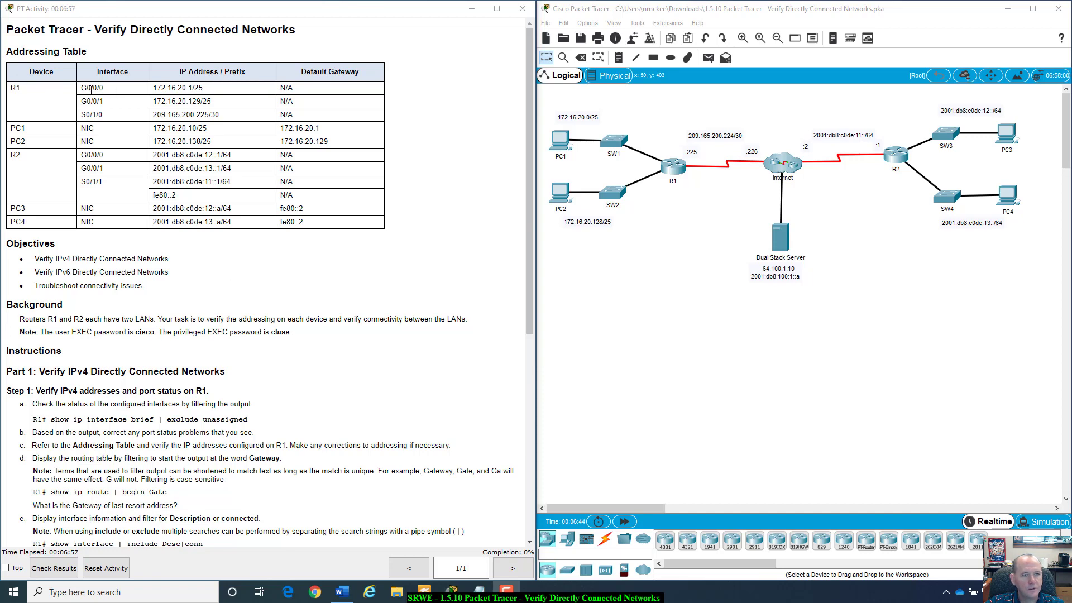
- Highlight R1's interface rows and R2's S0/1/1 entry in the Addressing Table
drag(83, 88, 443, 82)
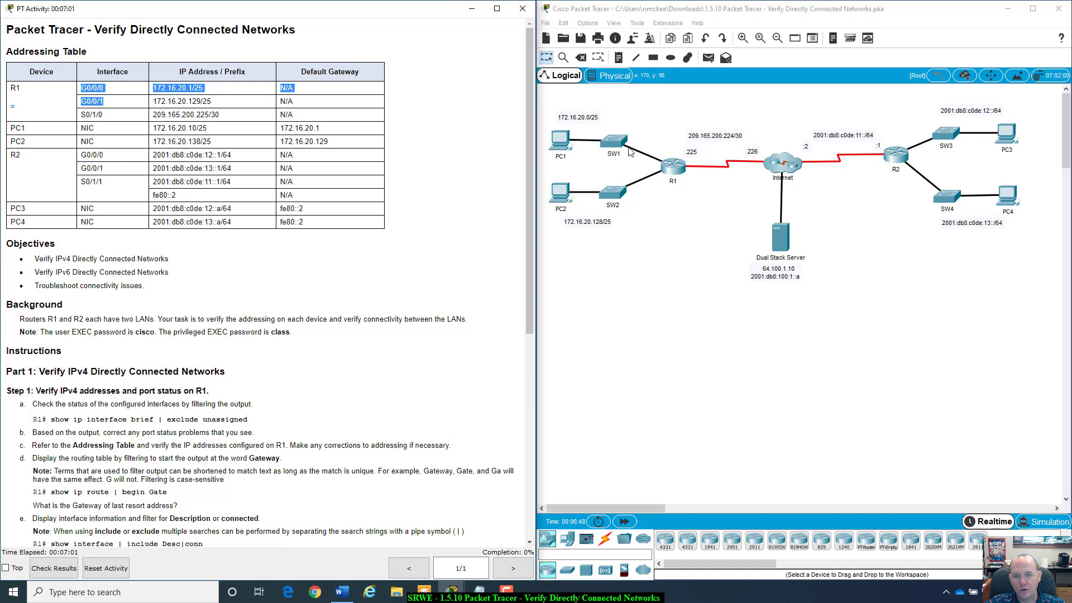
click(108, 115)
double_click(93, 114)
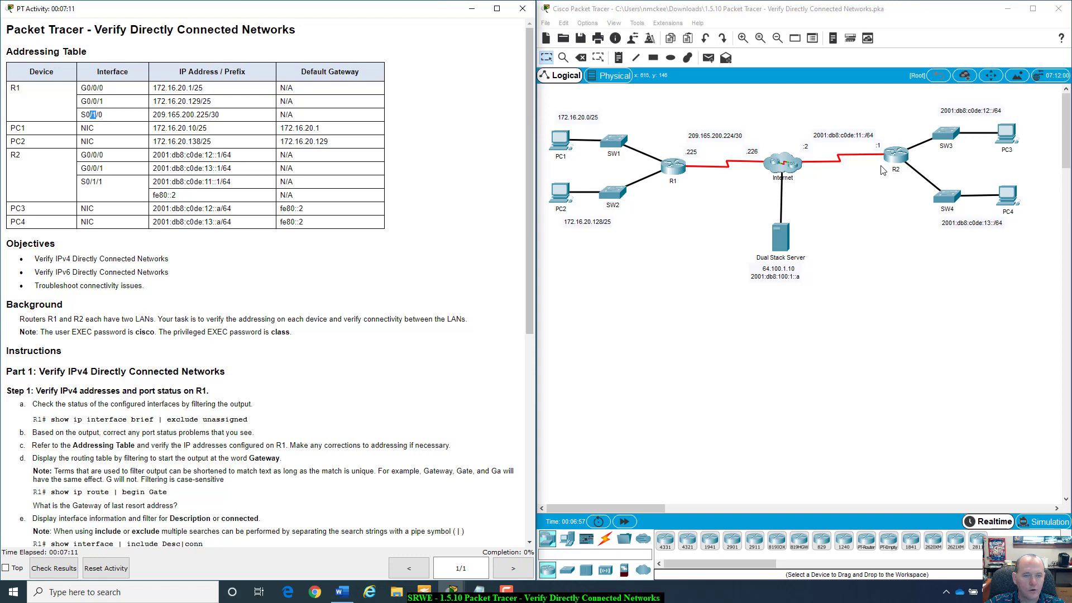
click(110, 118)
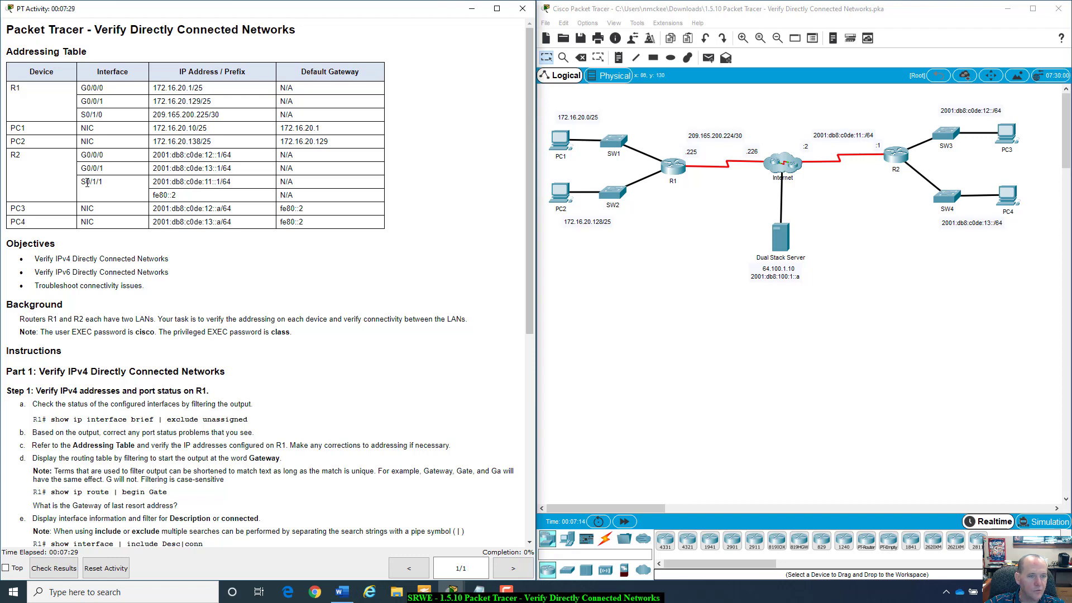
drag(87, 182, 103, 182)
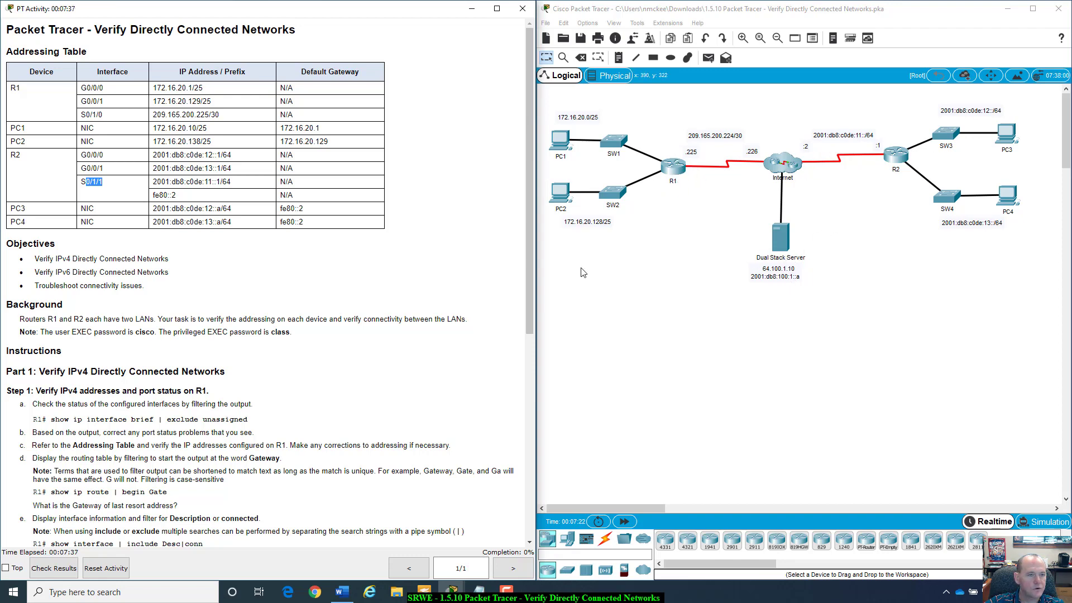
click(81, 205)
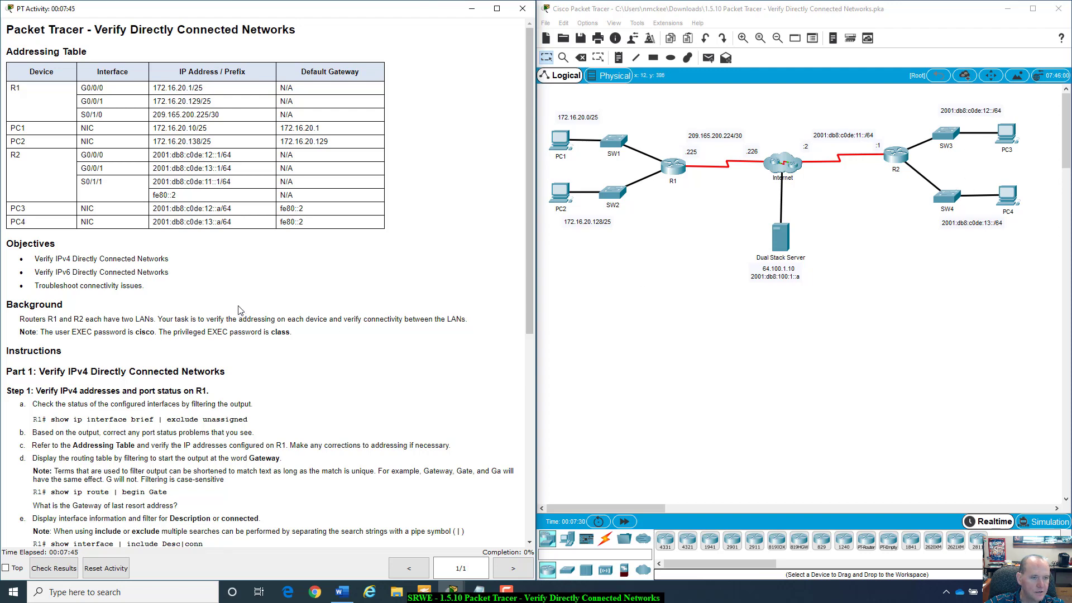
- Scroll the instructions down to Part 2, Step 1 on verifying R2's IPv6 addresses
scroll(240, 309, down, 1)
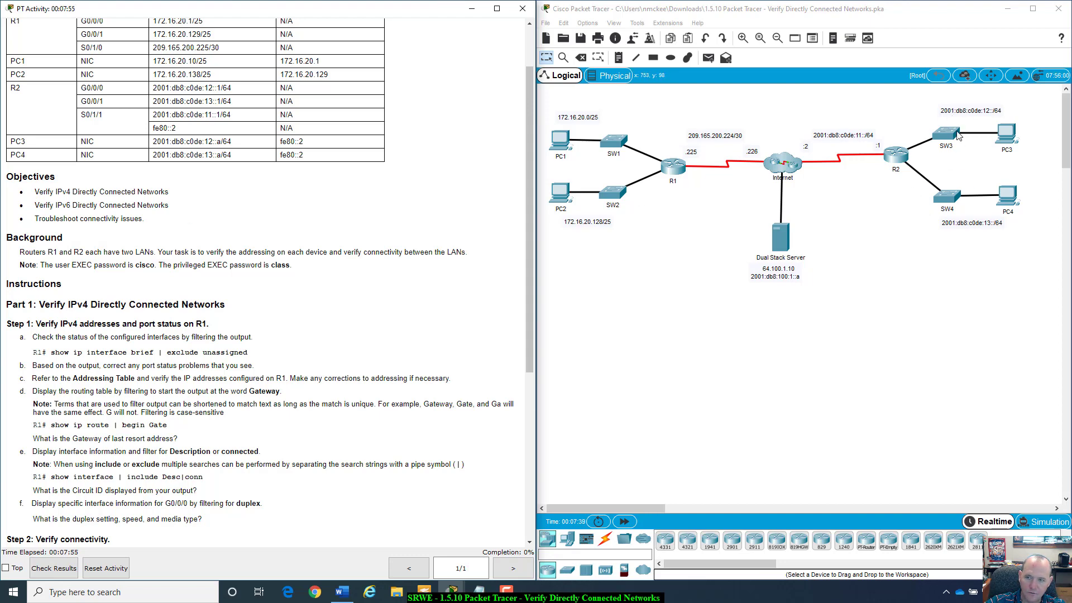
scroll(92, 285, up, 2)
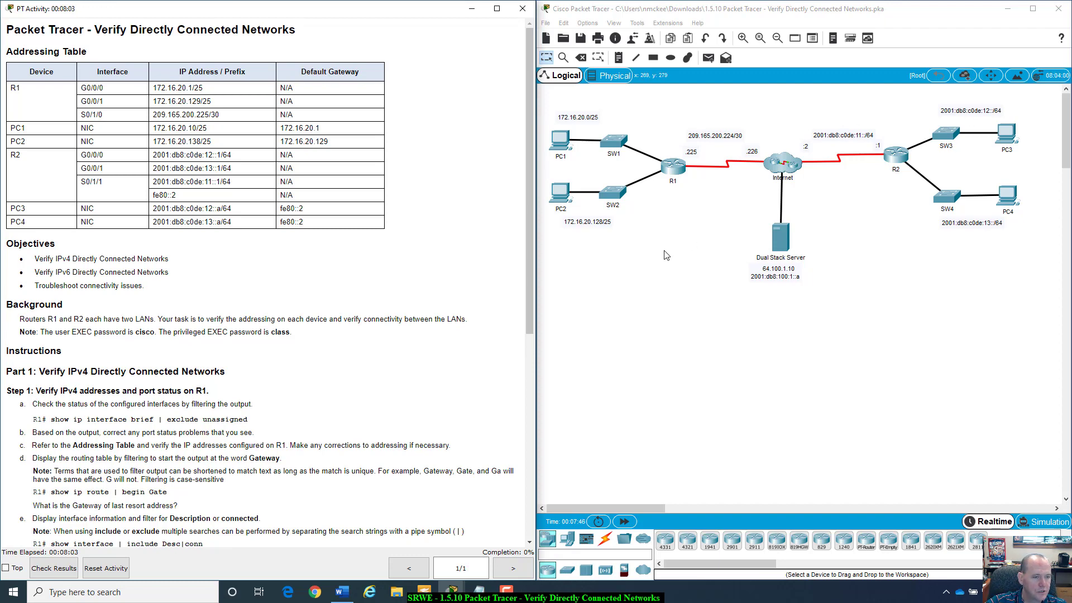
scroll(123, 401, down, 1)
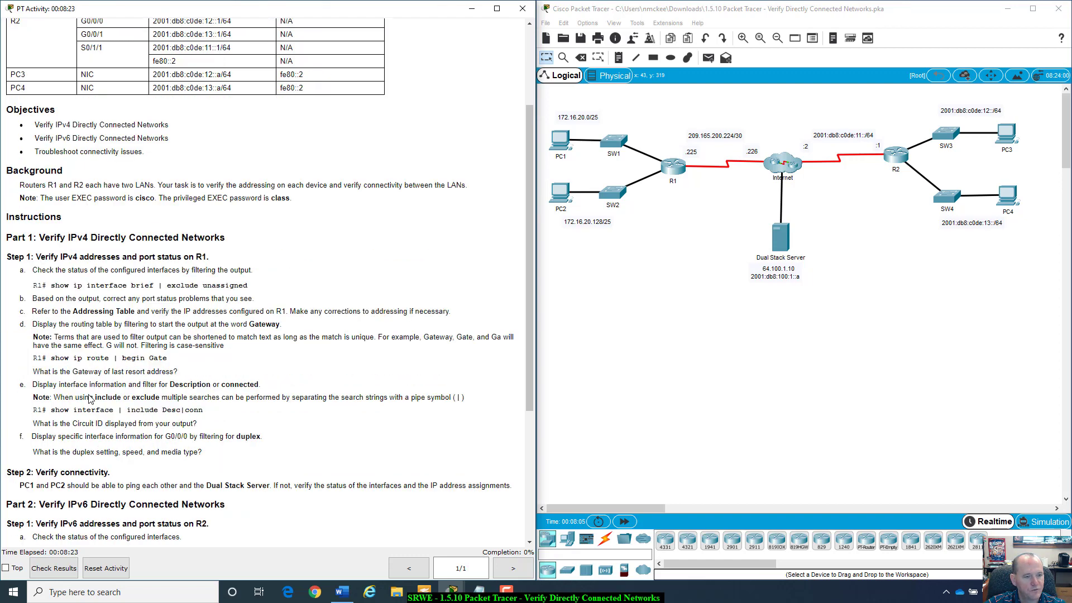
scroll(89, 395, down, 3)
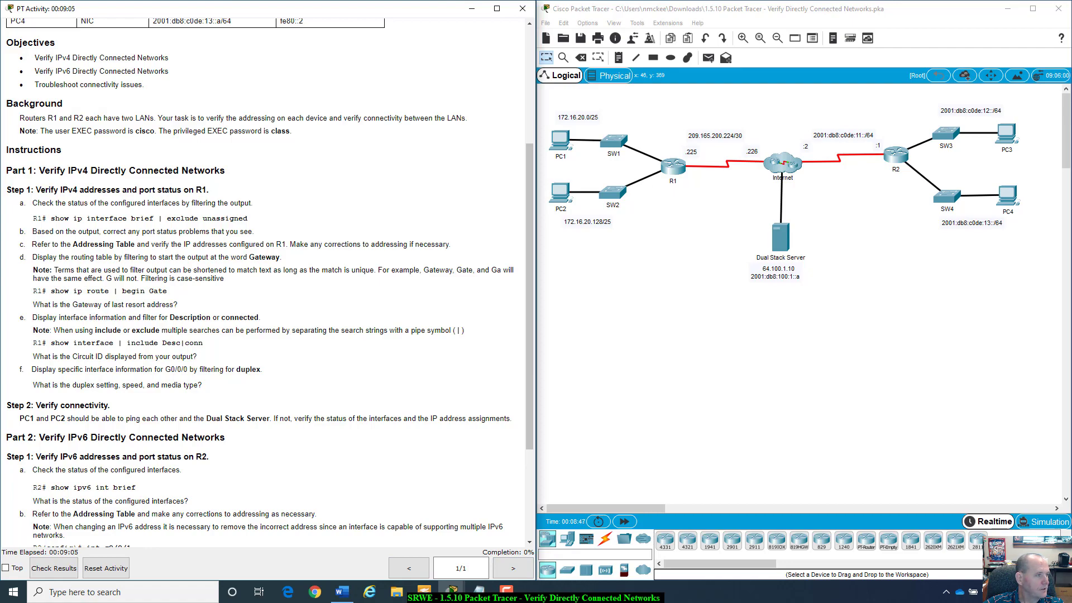
scroll(235, 267, down, 4)
scroll(235, 267, up, 5)
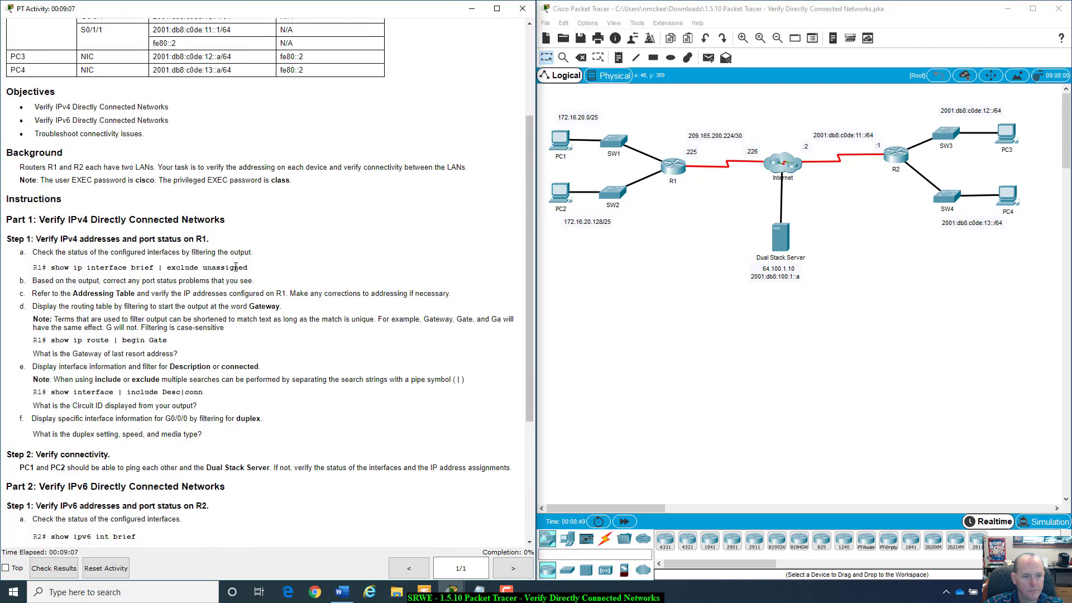
scroll(236, 266, up, 2)
scroll(256, 273, down, 3)
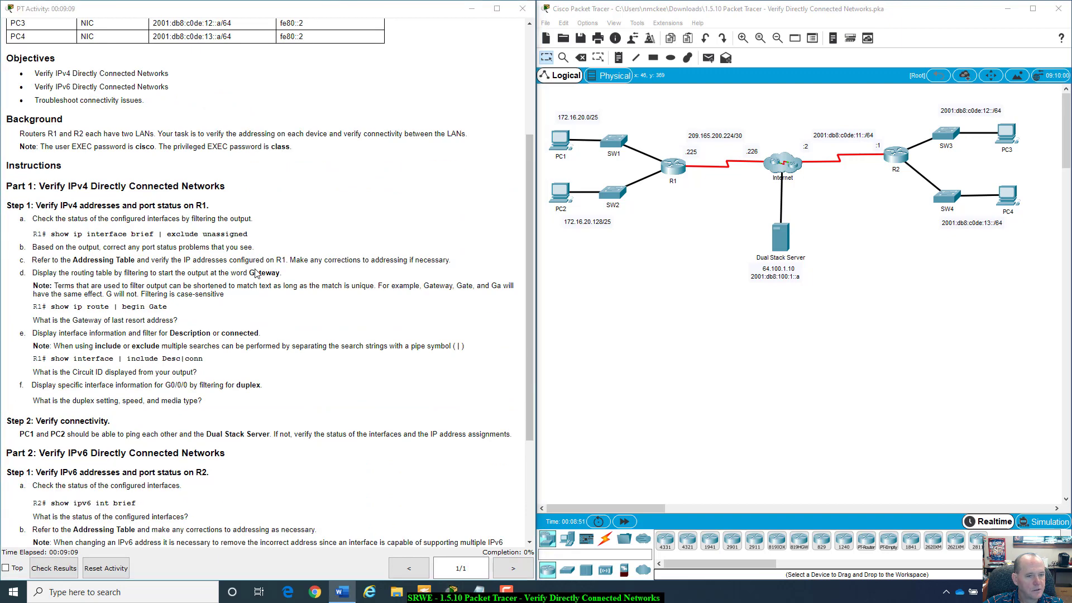
scroll(256, 274, down, 1)
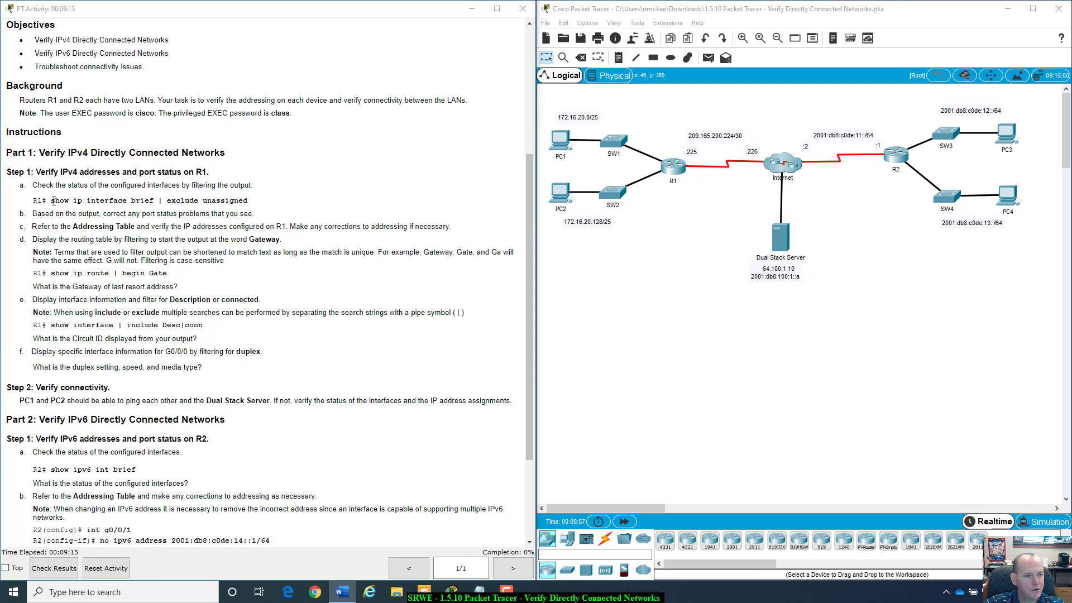
drag(52, 200, 153, 198)
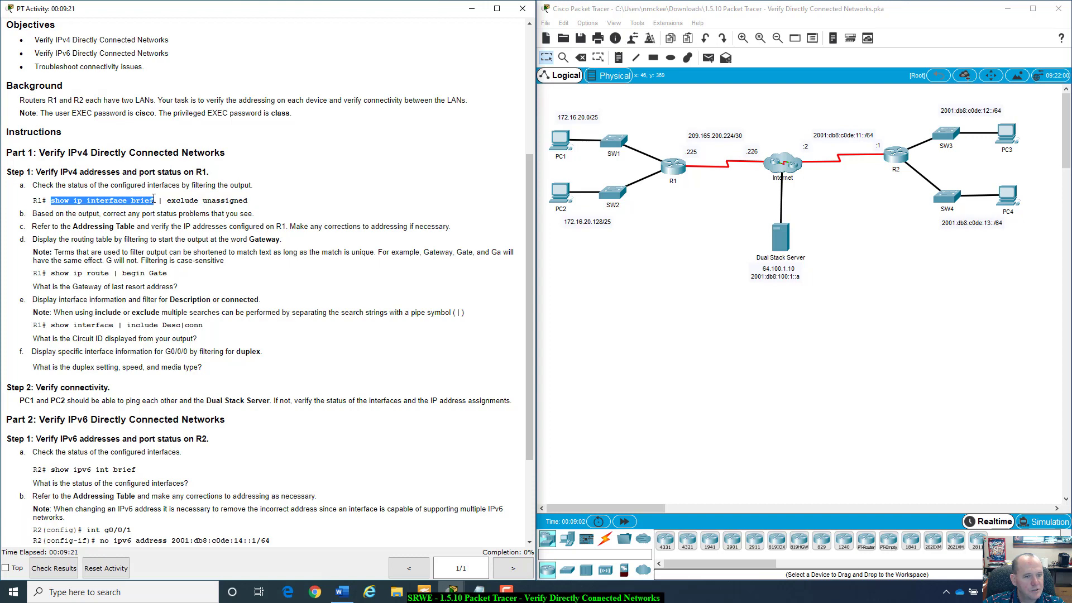
double_click(161, 200)
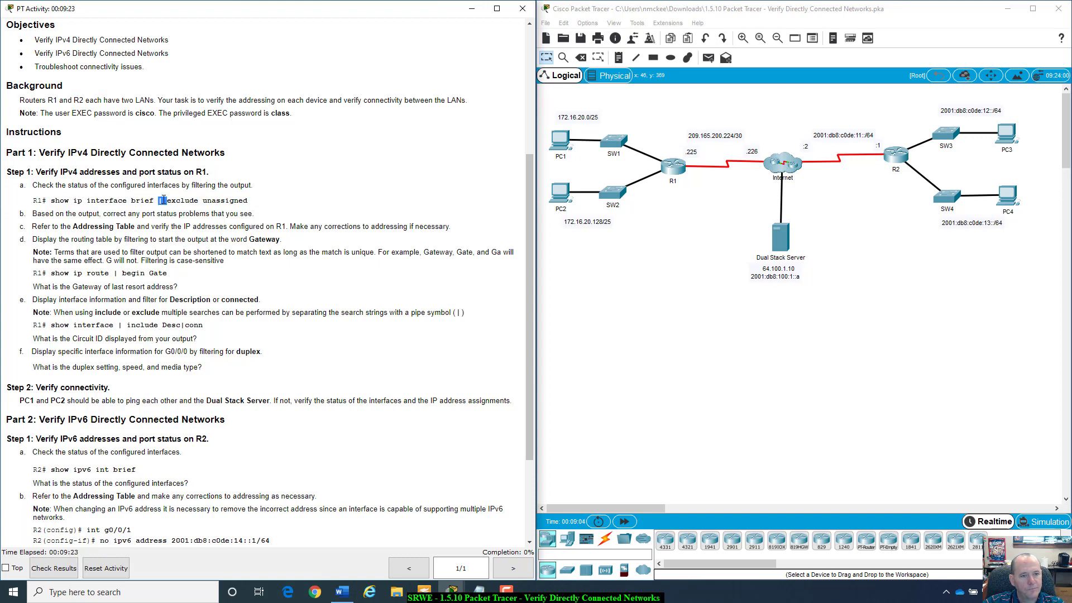
click(163, 200)
drag(52, 201, 158, 200)
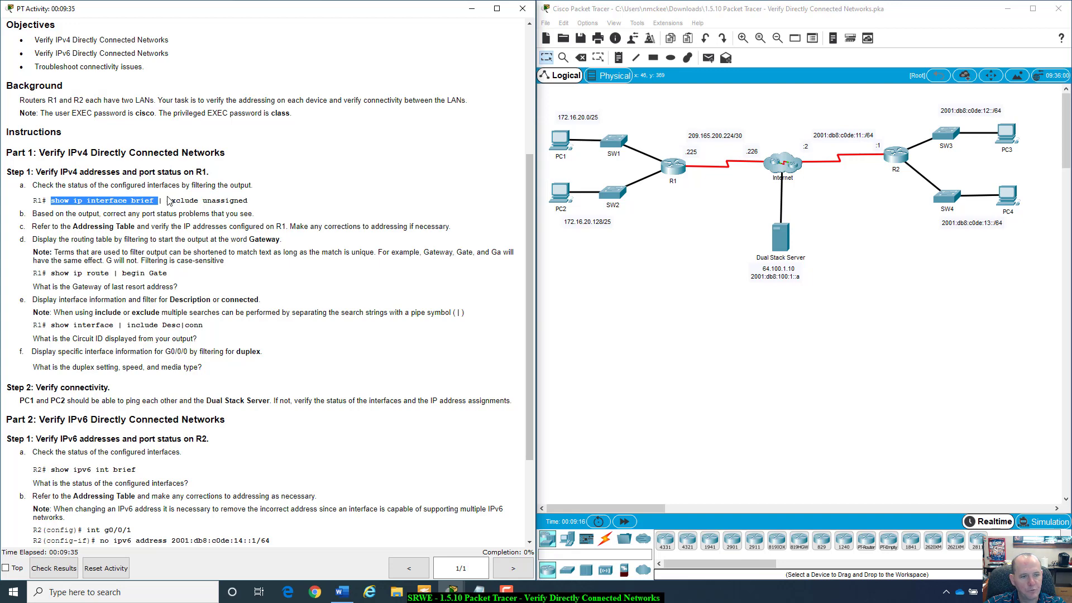
drag(167, 200, 255, 206)
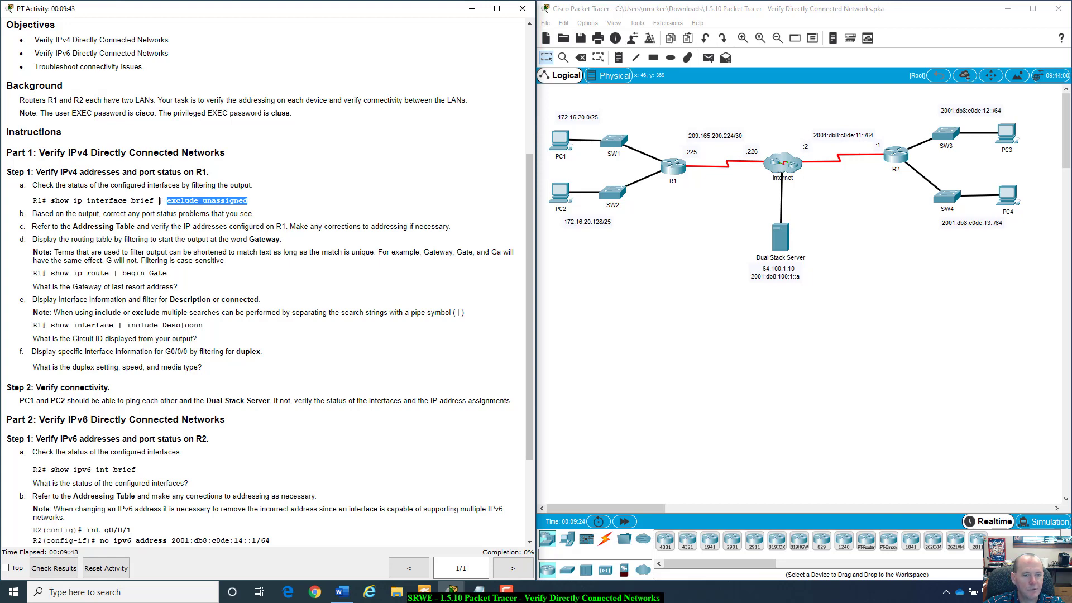
drag(158, 200, 164, 204)
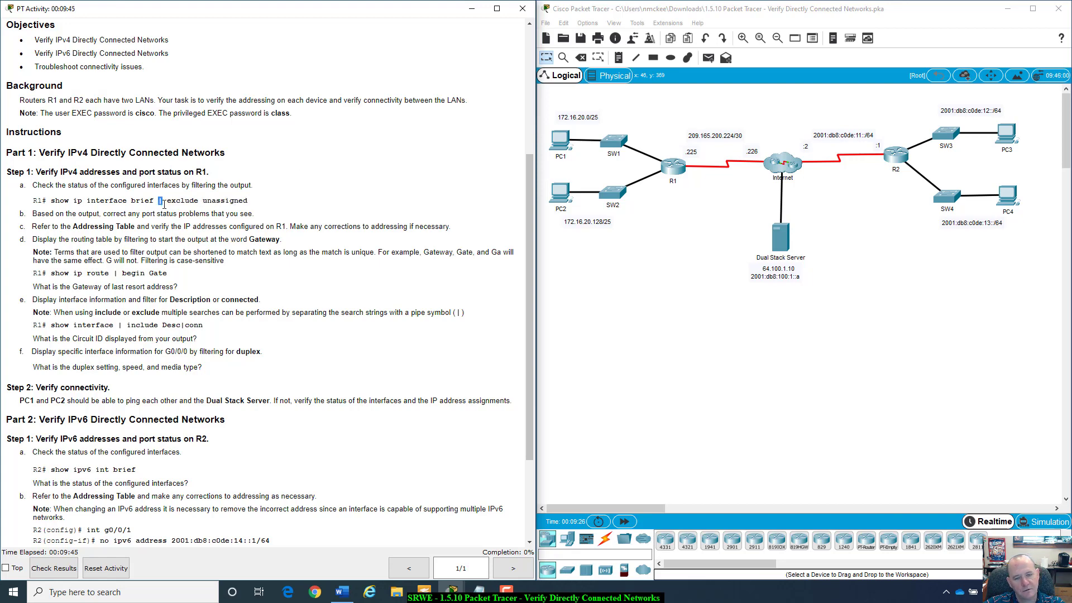
click(164, 203)
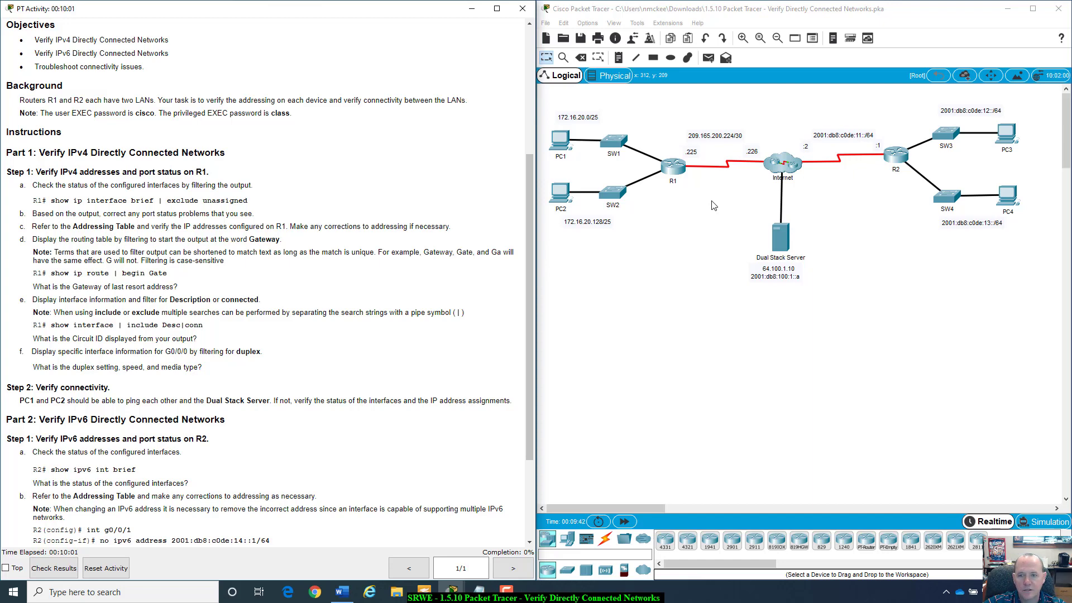
- Open R1's device window on the workspace and view its CLI boot messages and bootstrap version
click(682, 170)
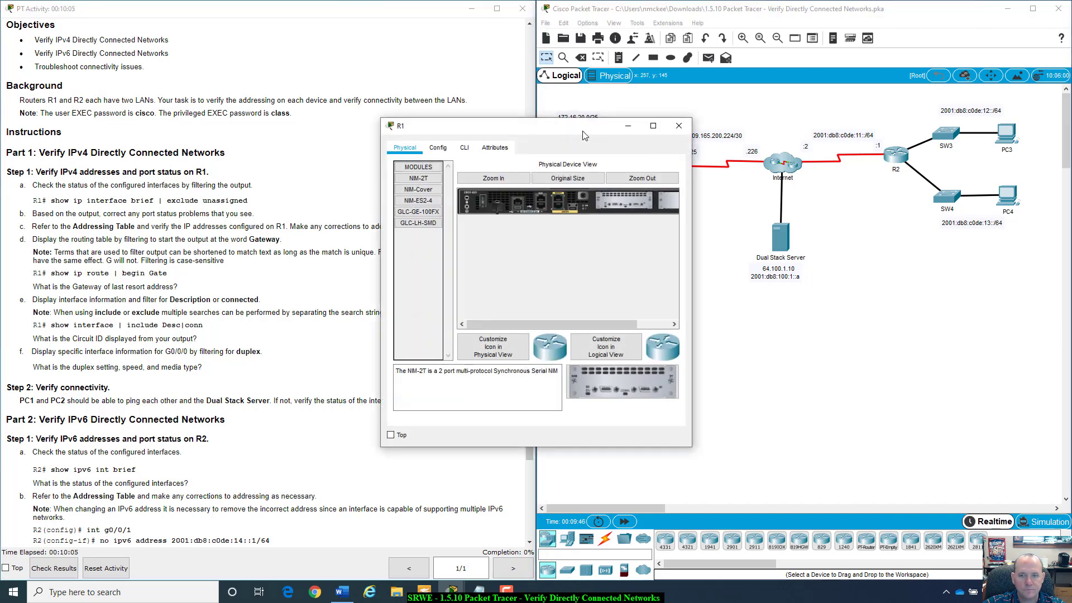
drag(584, 129, 642, 155)
click(522, 170)
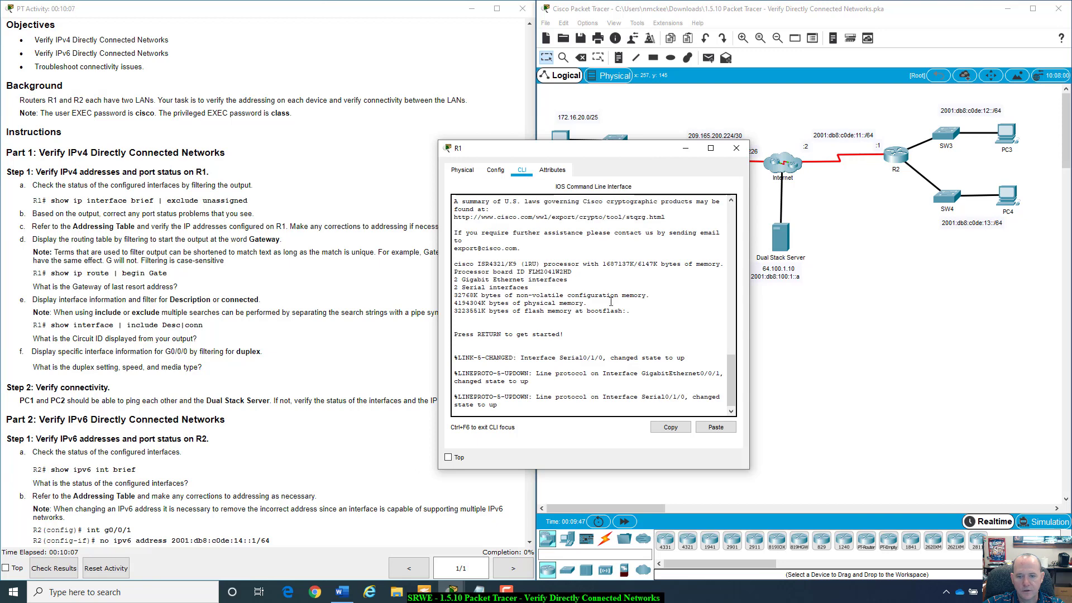
scroll(632, 216, up, 15)
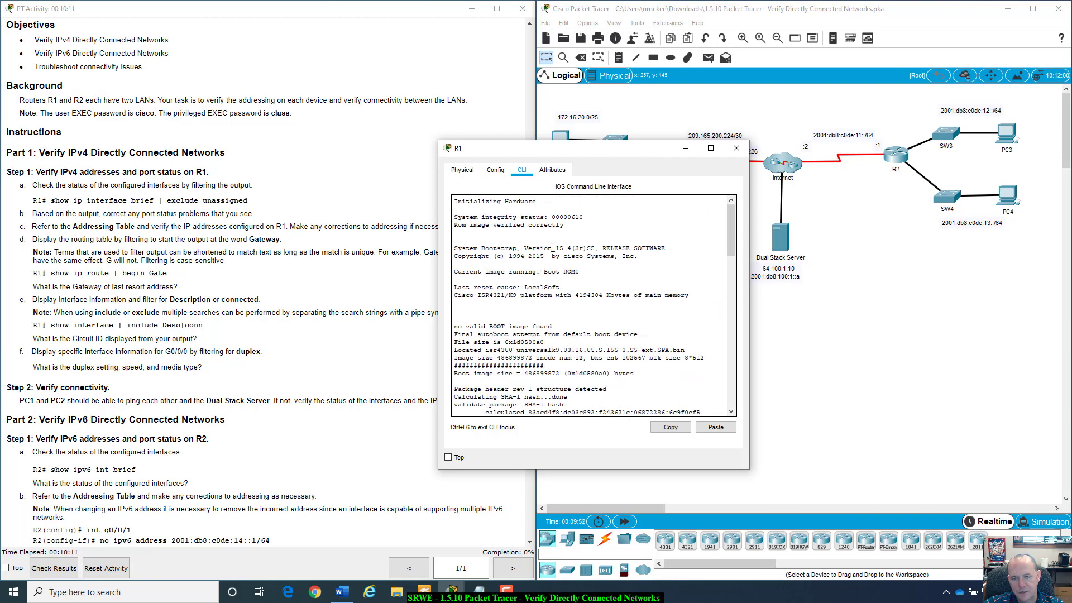
drag(552, 247, 664, 262)
click(664, 262)
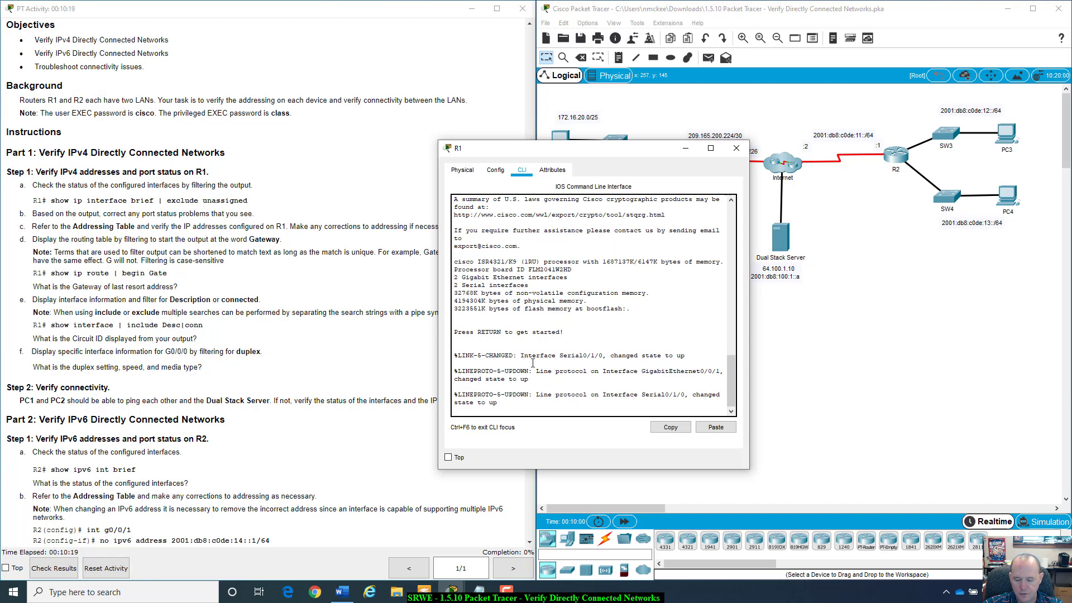
- Log in to R1's console and enter privileged EXEC mode with the enable password
key(Return)
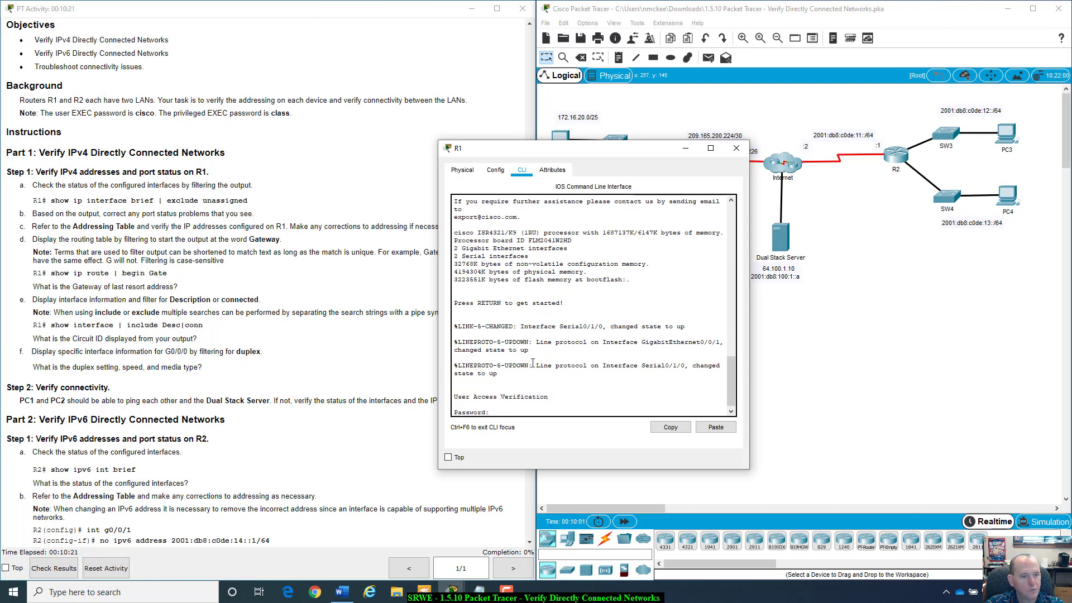
text(cisco)
key(Return)
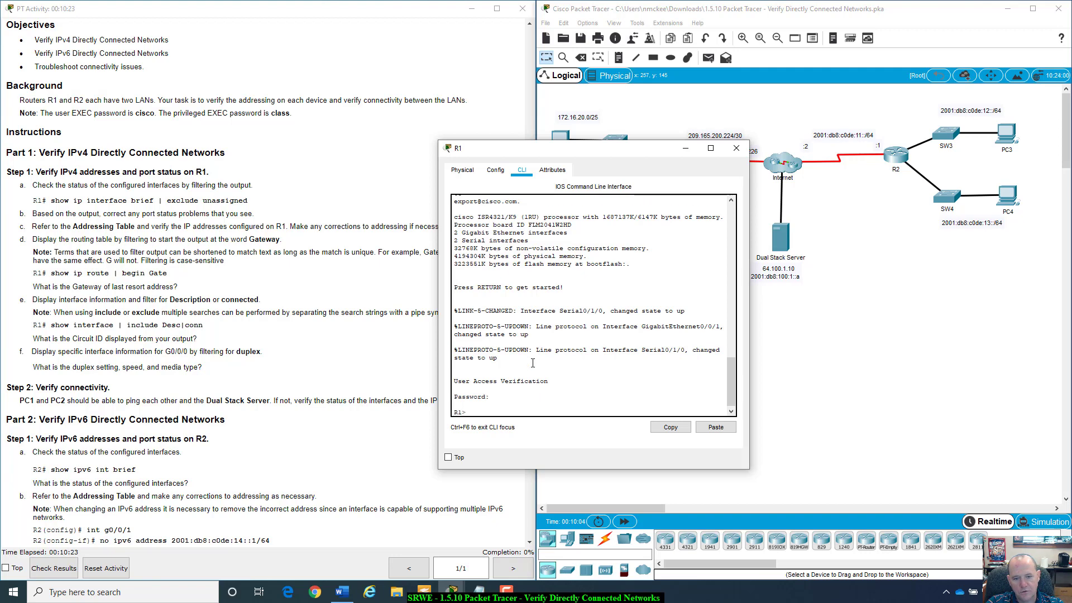
text(enable)
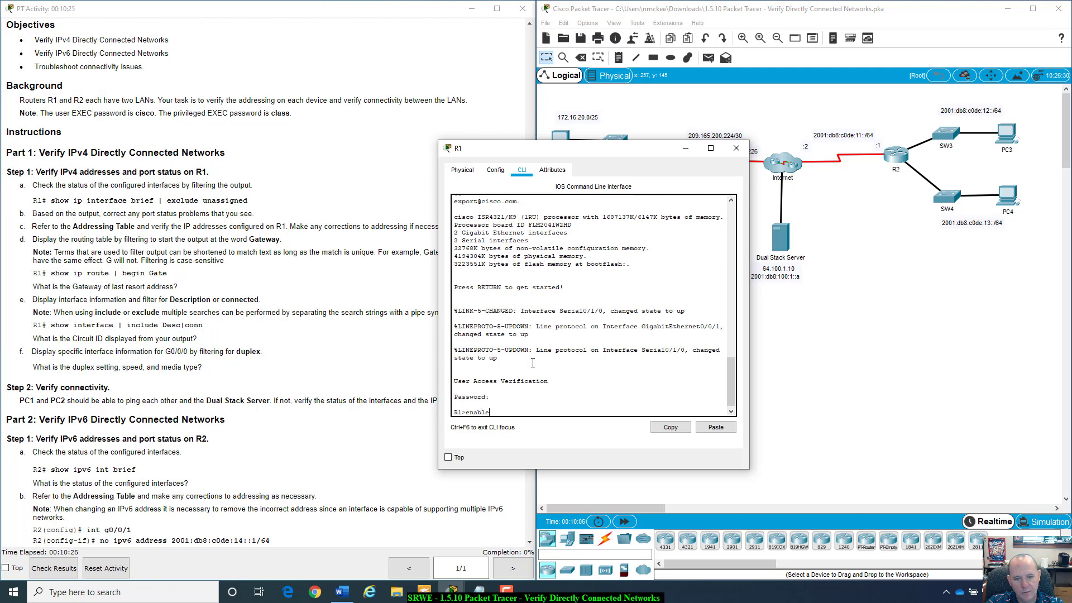
key(Return)
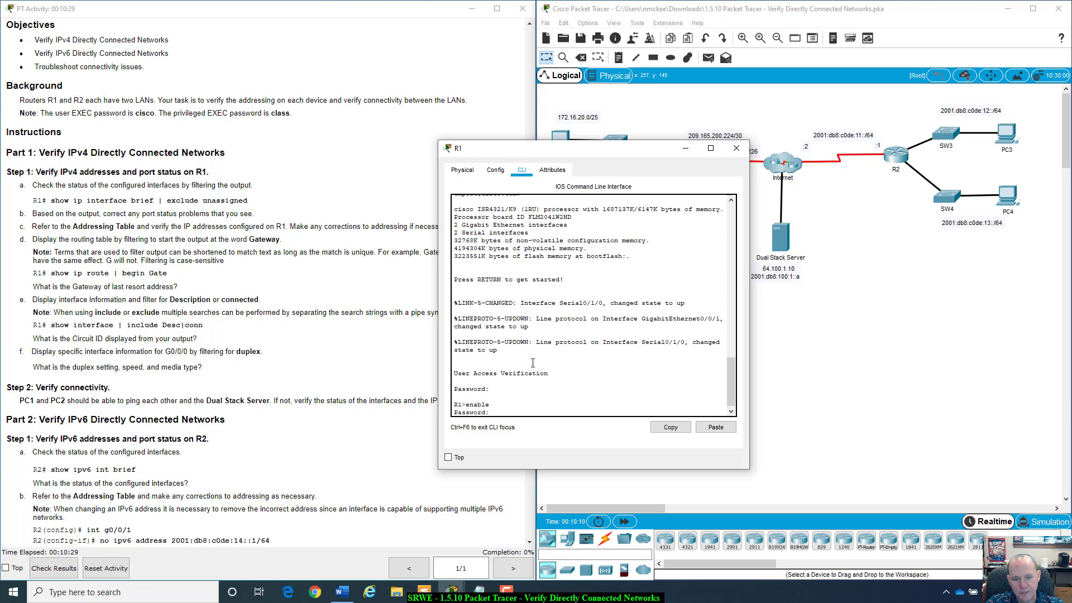
key(Return)
text(class)
key(Return)
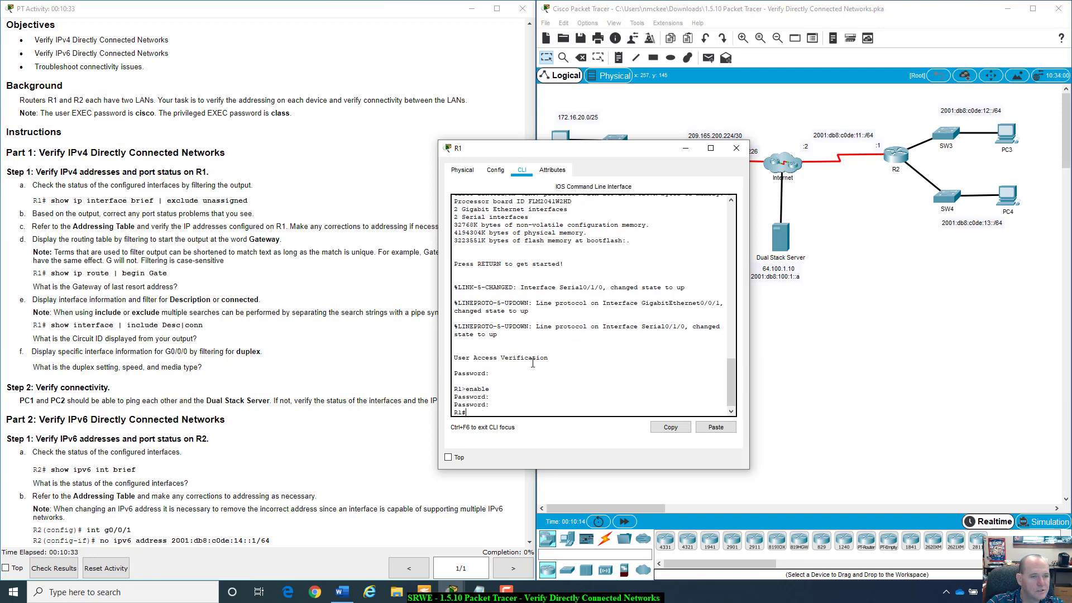
- Run show ip interface brief | exclude unassigned on R1
text(shwo)
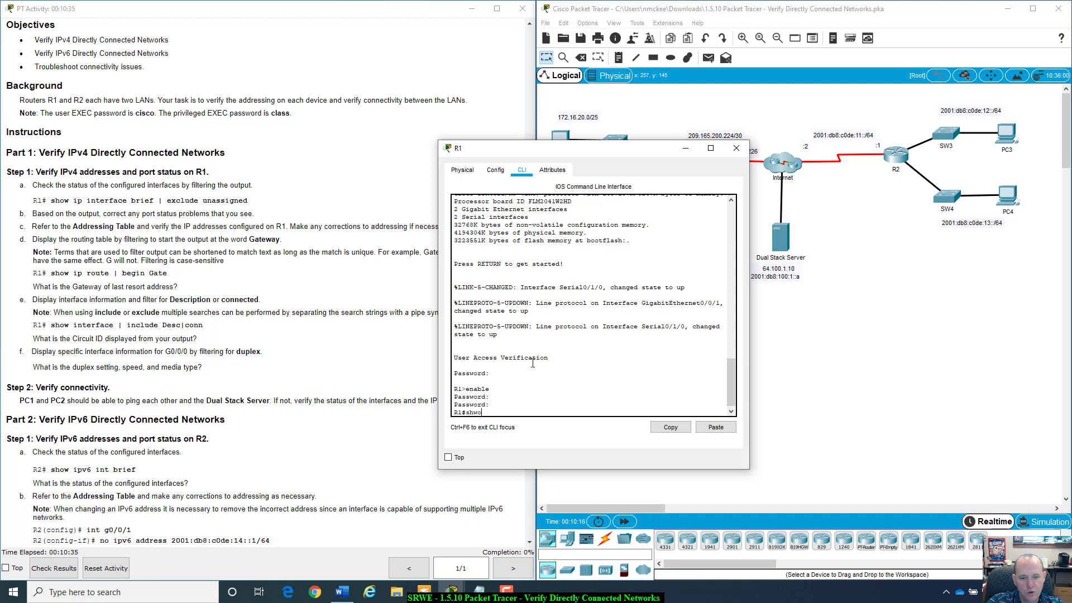
key(BackSpace)
key(BackSpace)
text(ow ip in)
key(Tab)
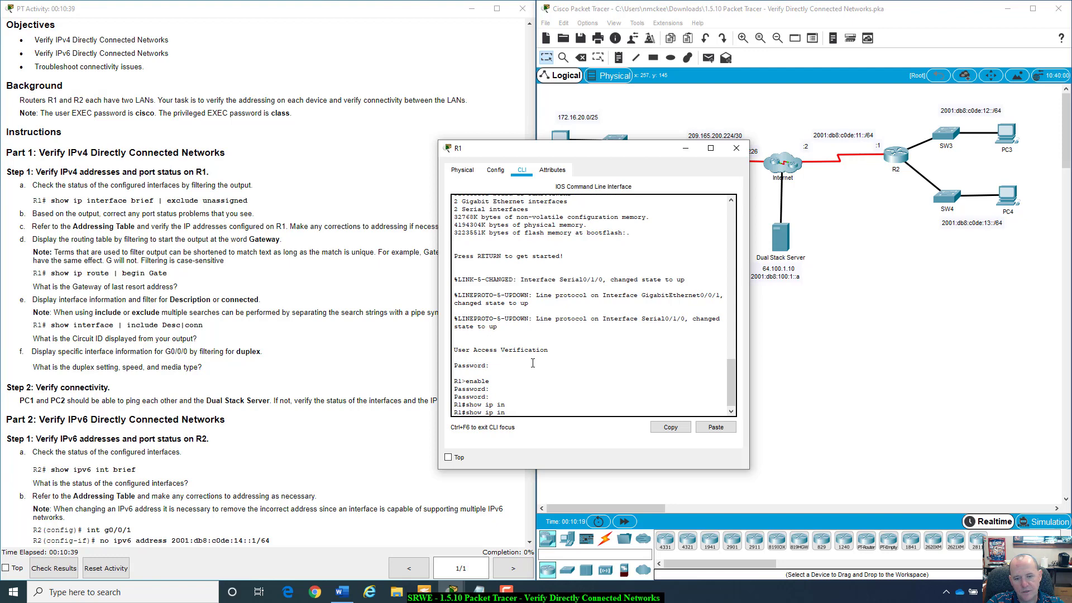
text(ter)
key(Tab)
text(br)
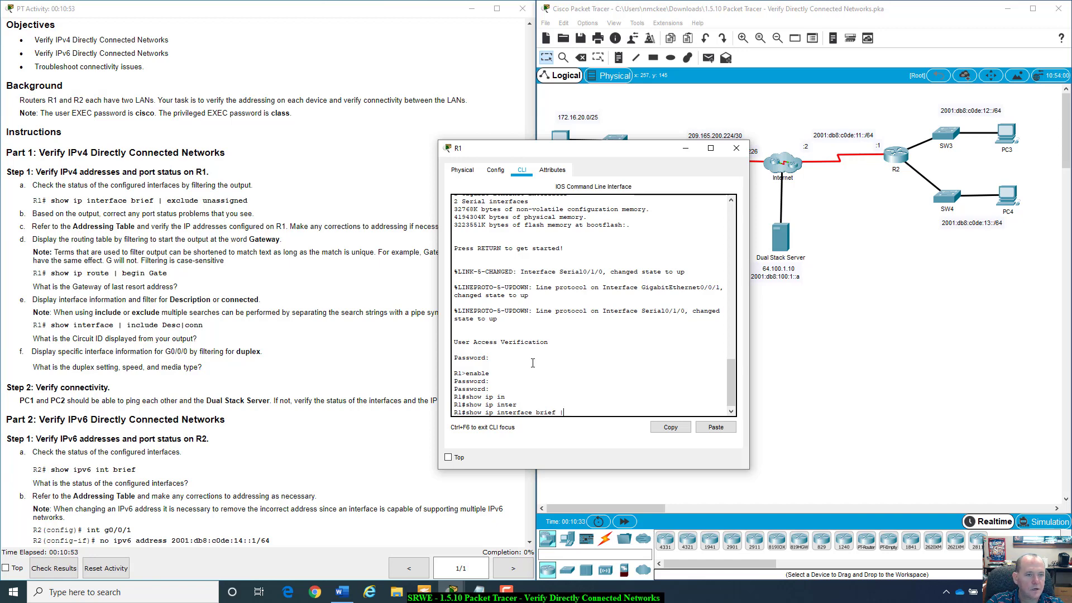
text(clude)
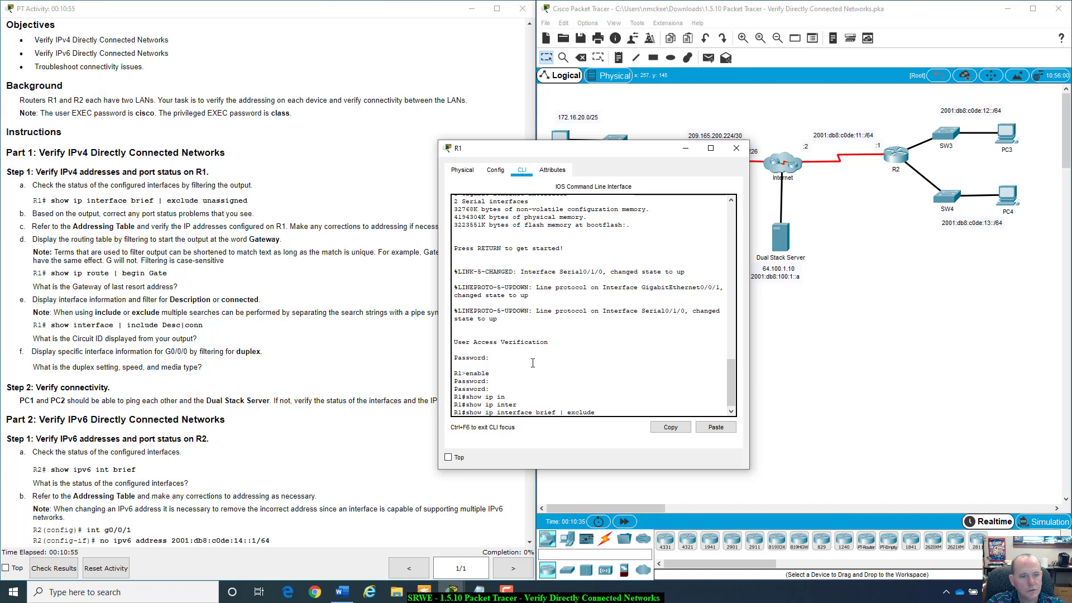
text( una)
key(Tab)
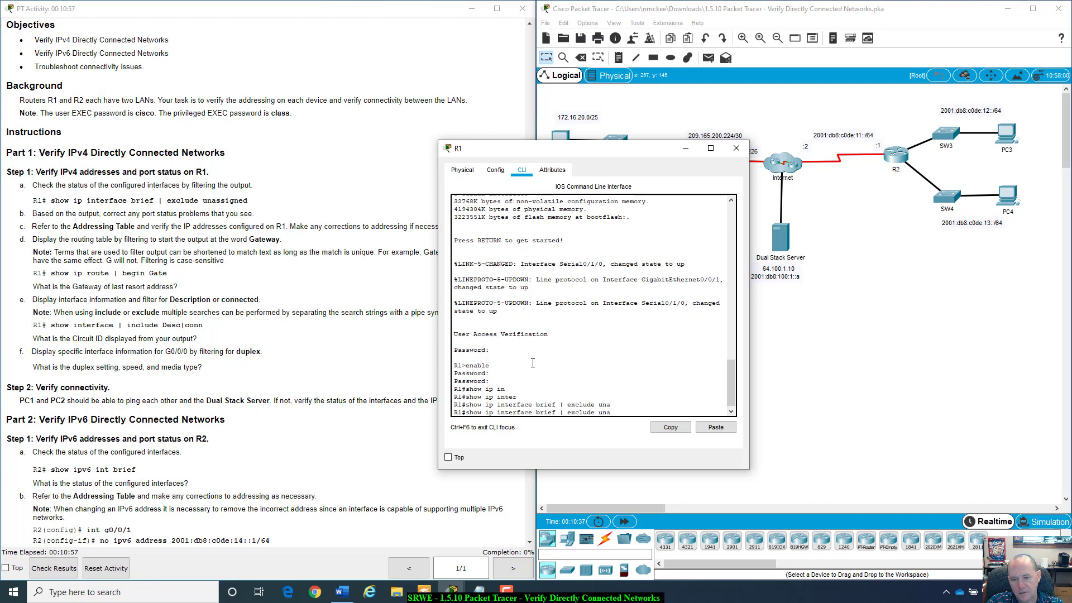
text(s)
key(Tab)
text(si)
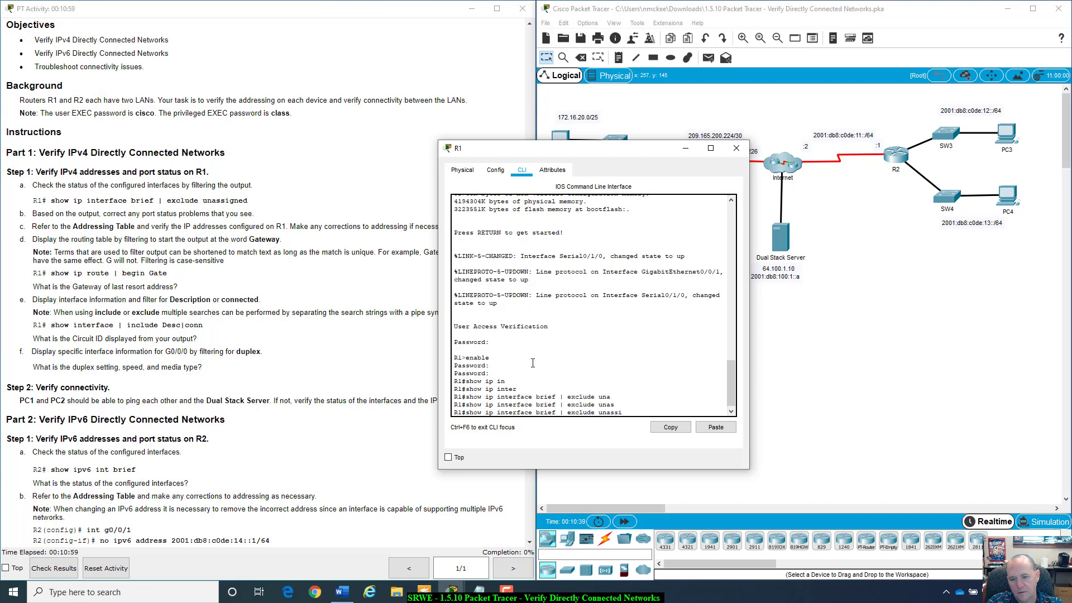
text(gned)
key(Return)
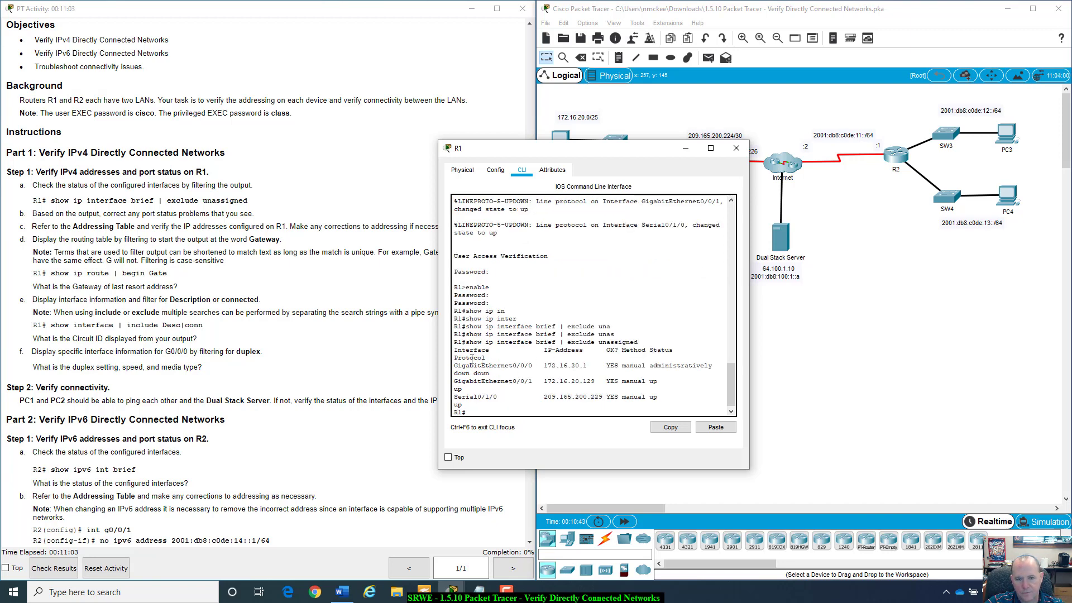
- Review R1's interface status rows, glance at its Physical view, and shift the console window left
drag(454, 366, 690, 399)
click(690, 399)
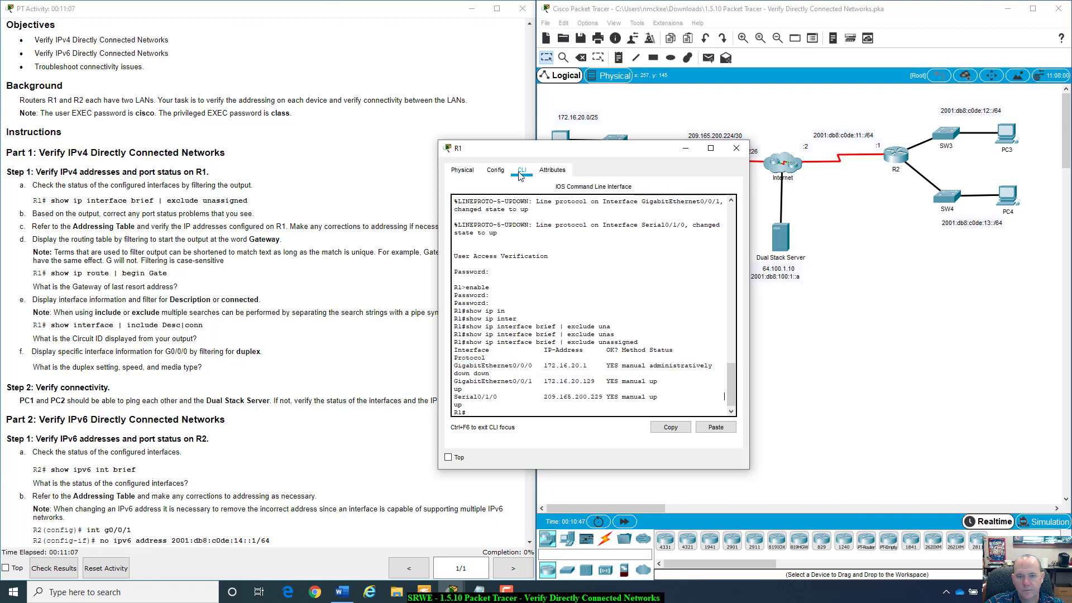
click(463, 170)
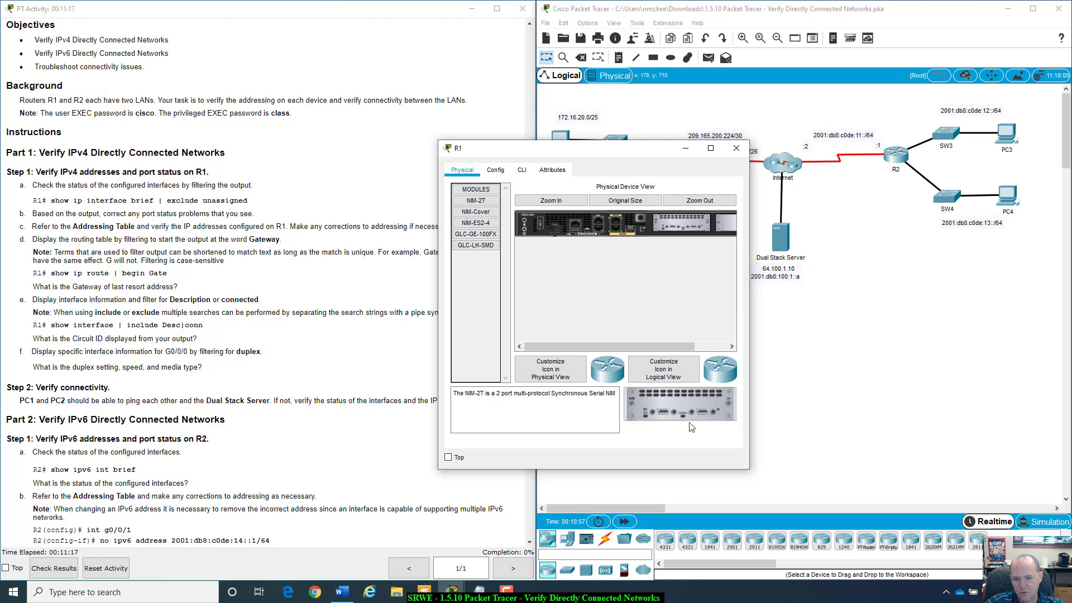
click(522, 170)
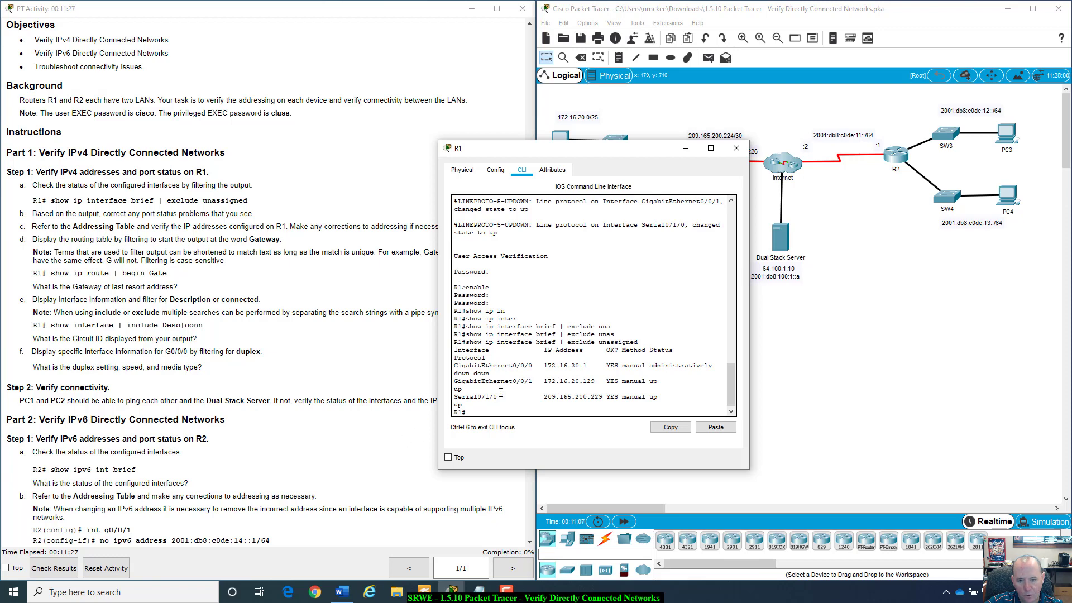
drag(600, 154, 356, 181)
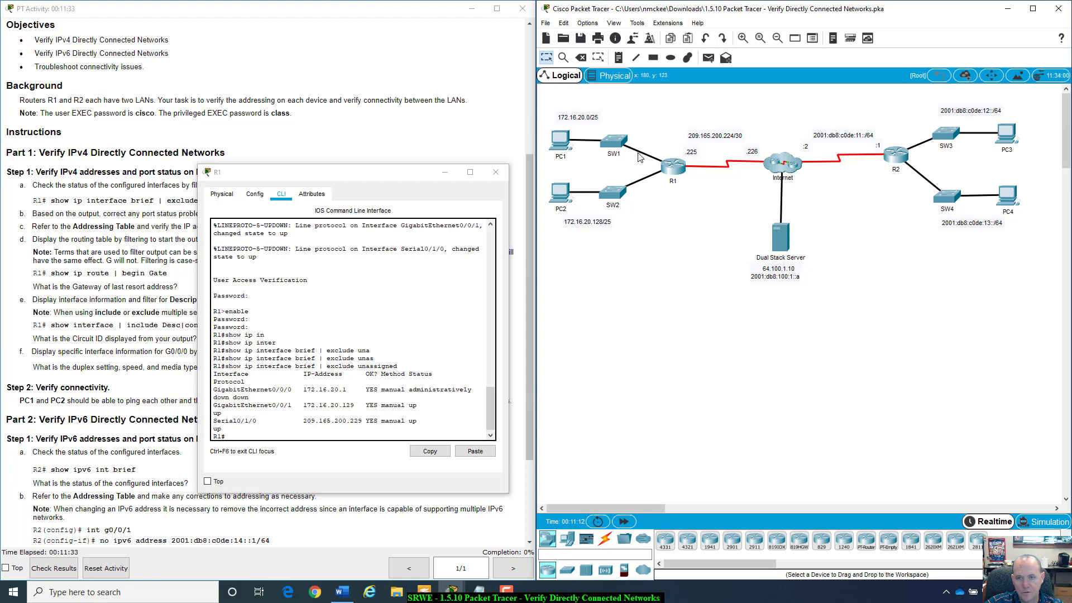
- Move R1's console back, review instruction step b, and enter global configuration mode
mouse_move(640, 158)
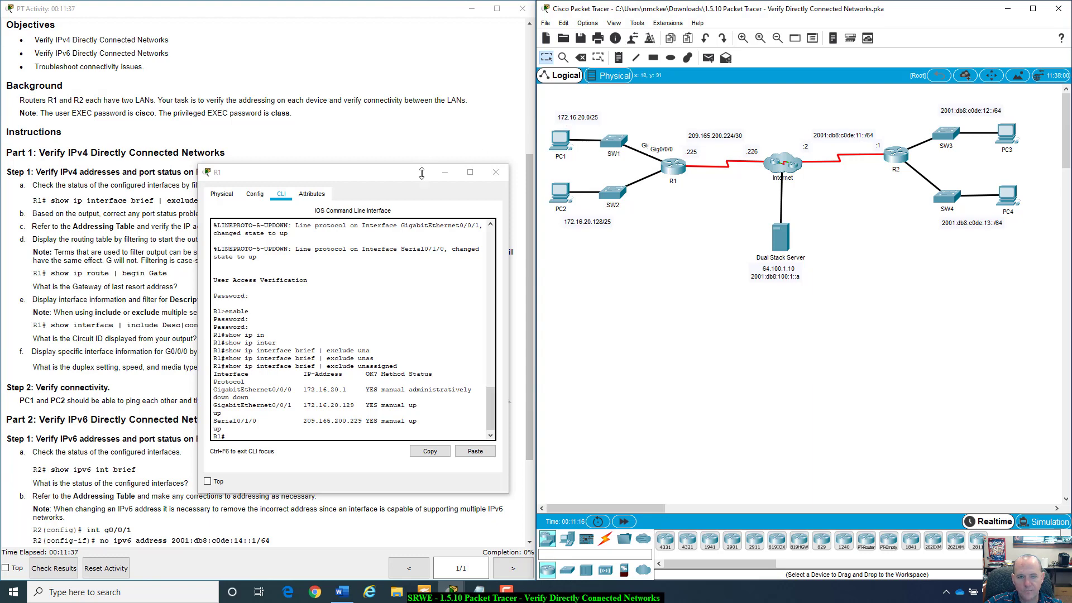
drag(414, 180, 757, 182)
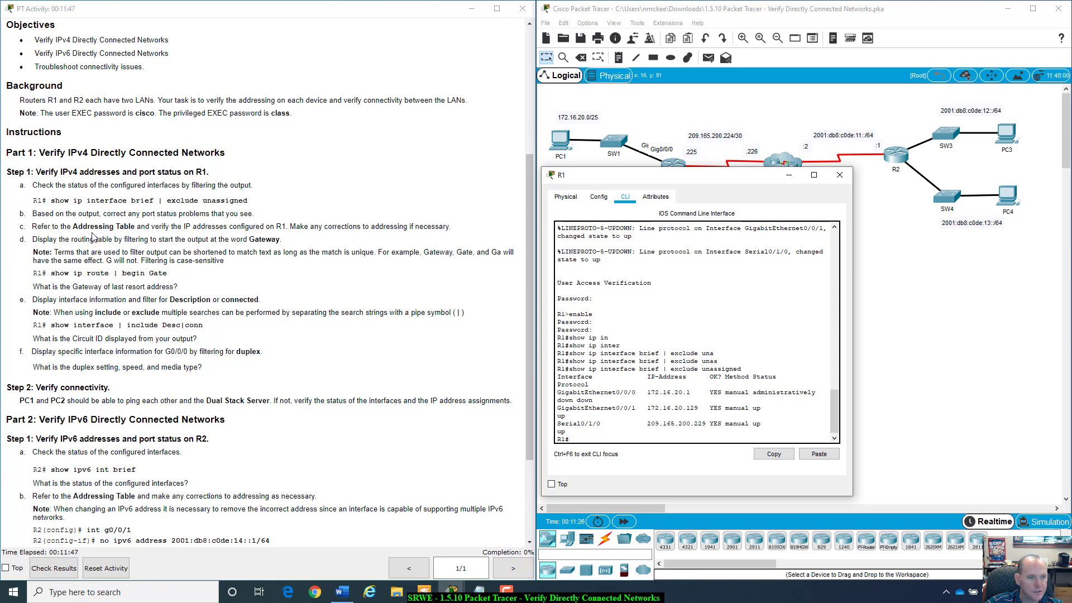
drag(33, 214, 255, 216)
click(593, 437)
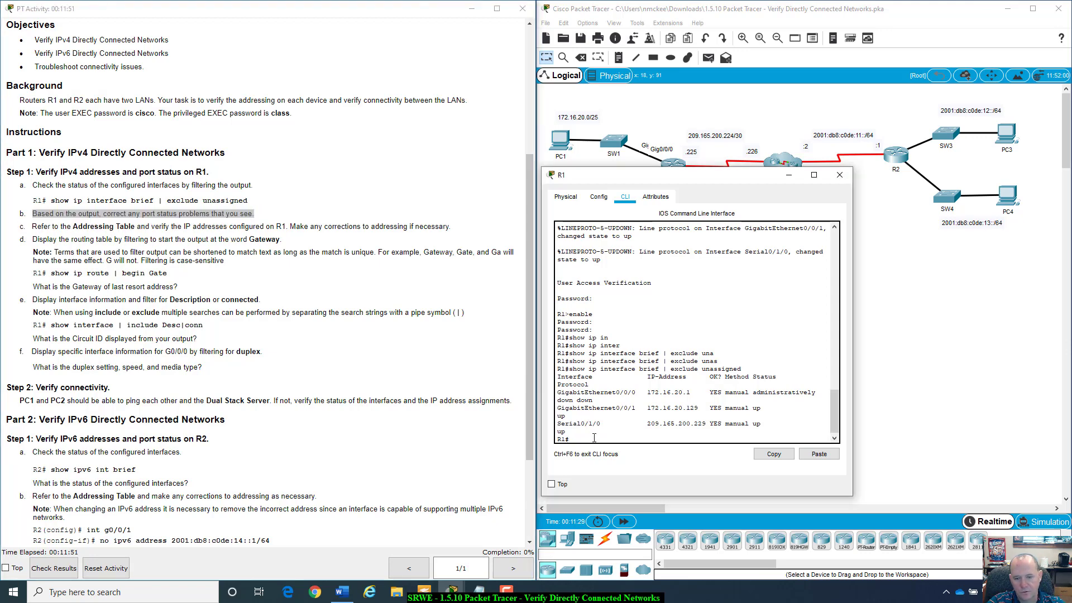
text(coni)
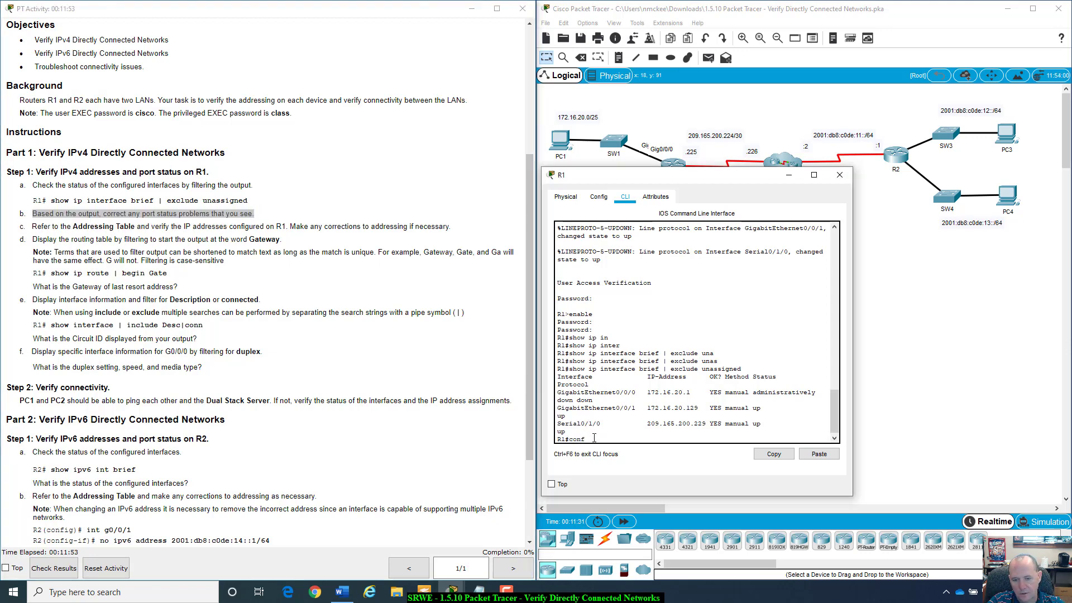
key(Tab)
text(t)
key(Return)
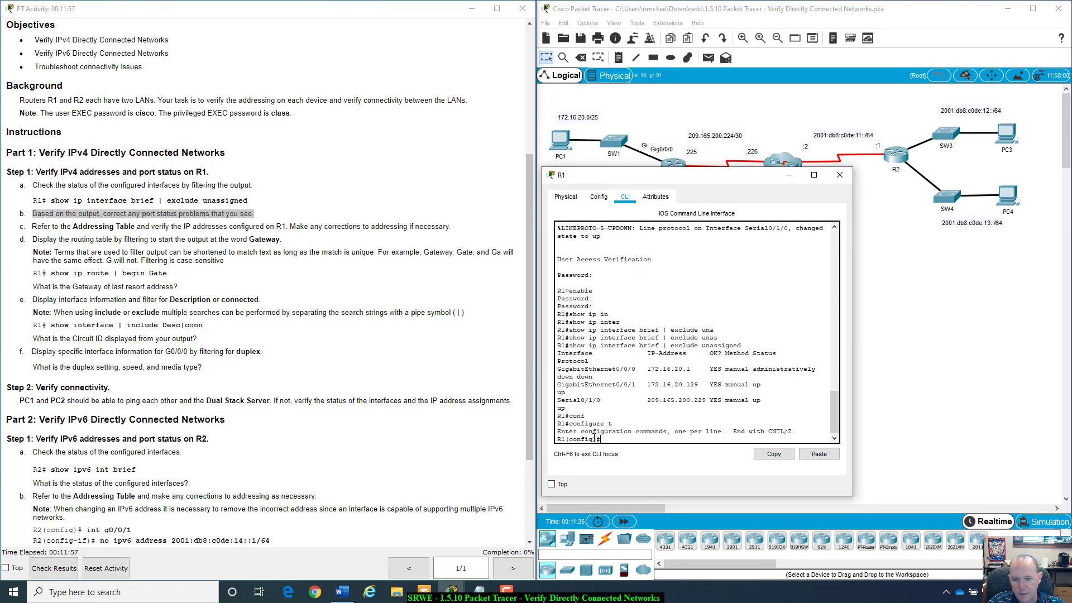
- Enable G0/0/0 with no shutdown and confirm its link and line protocol come up
text(int g0/0/0)
key(Return)
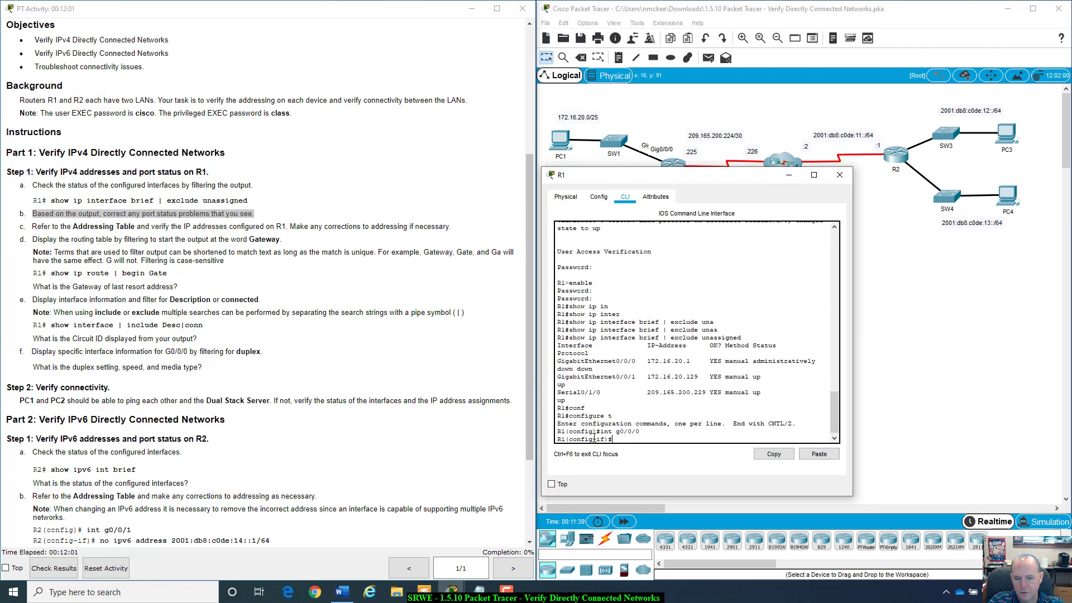
text(no shut)
key(Tab)
key(Return)
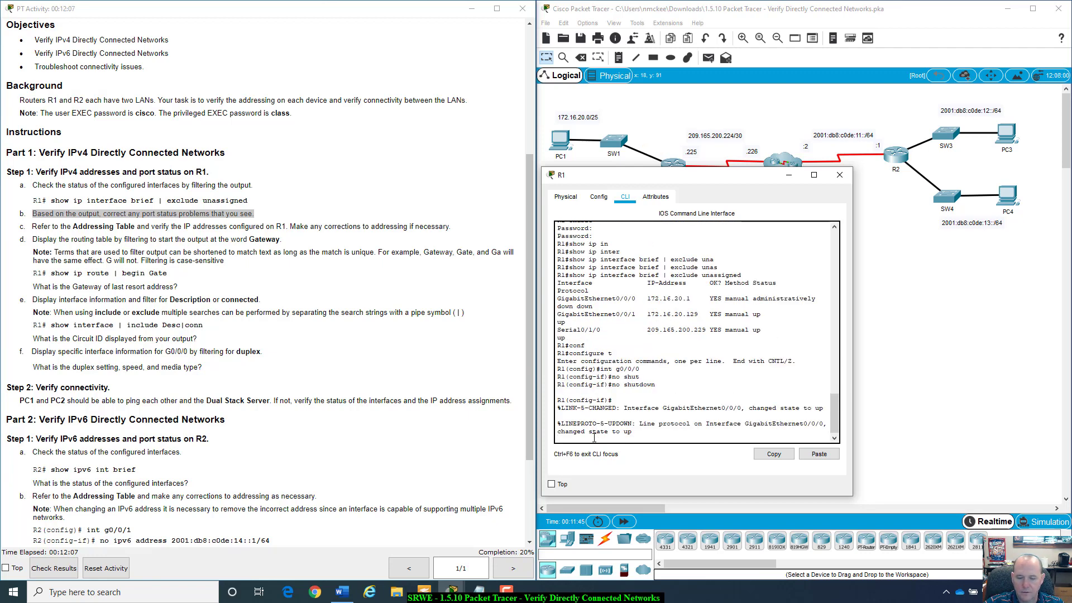
drag(589, 408, 756, 431)
click(711, 437)
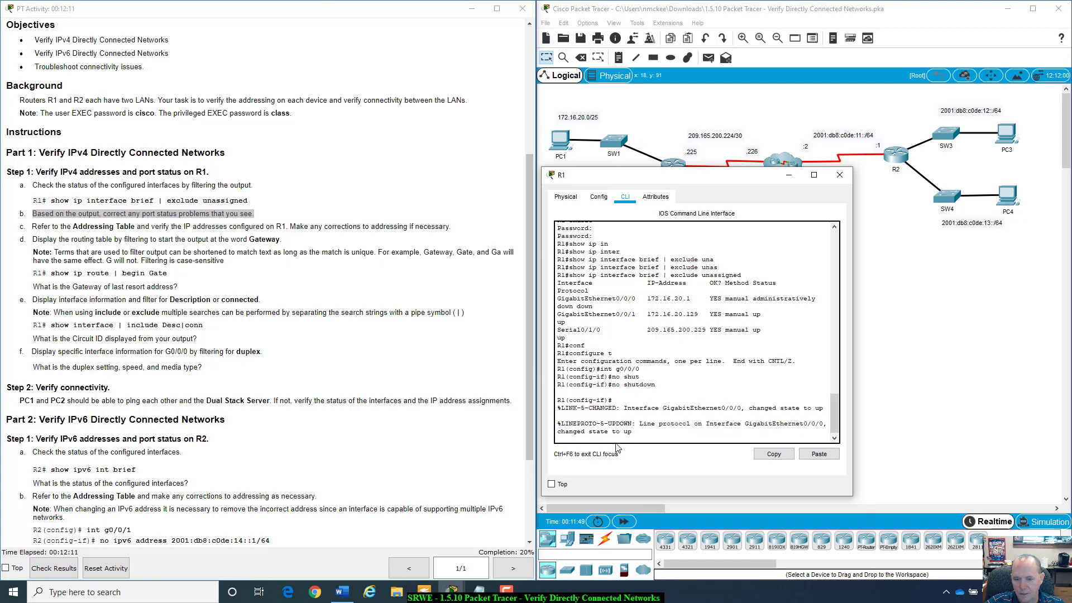
drag(604, 423, 675, 431)
click(686, 431)
key(Return)
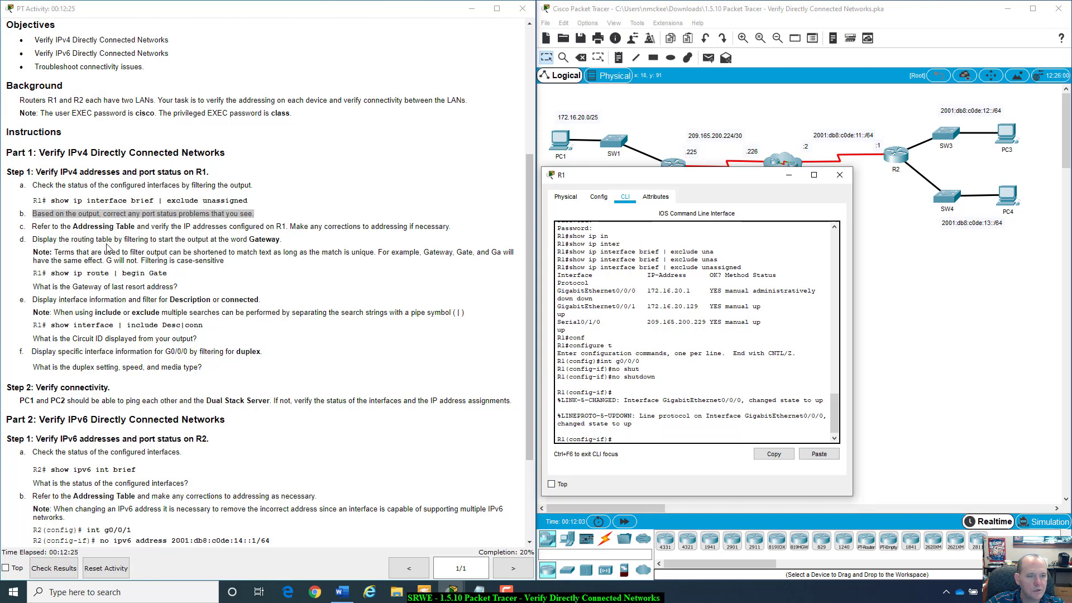
- Review instruction step c and exit R1's configuration mode back to privileged EXEC
drag(31, 226, 479, 227)
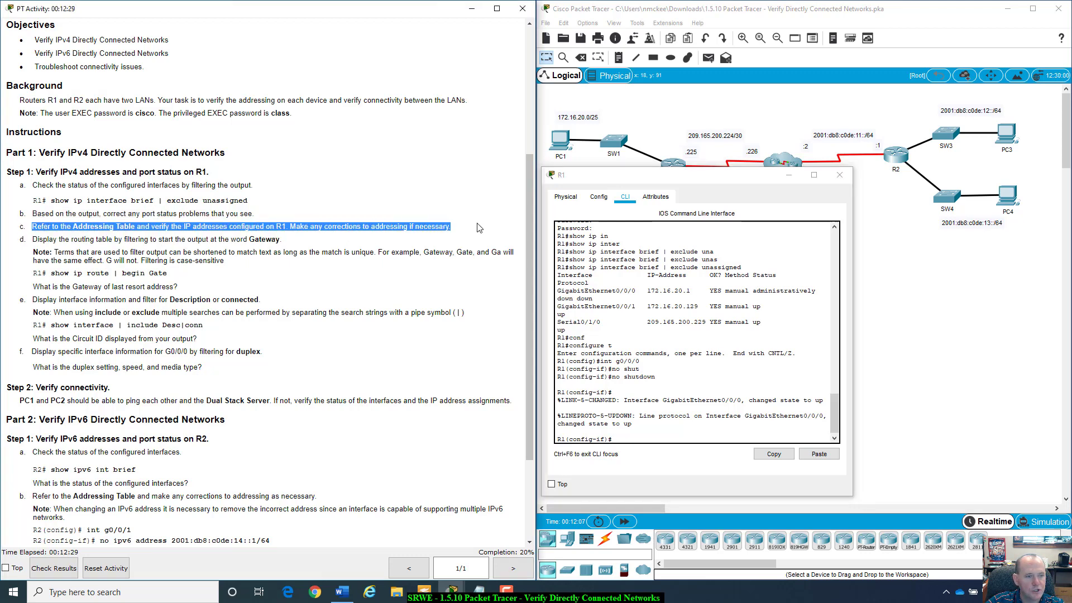
drag(29, 223, 451, 224)
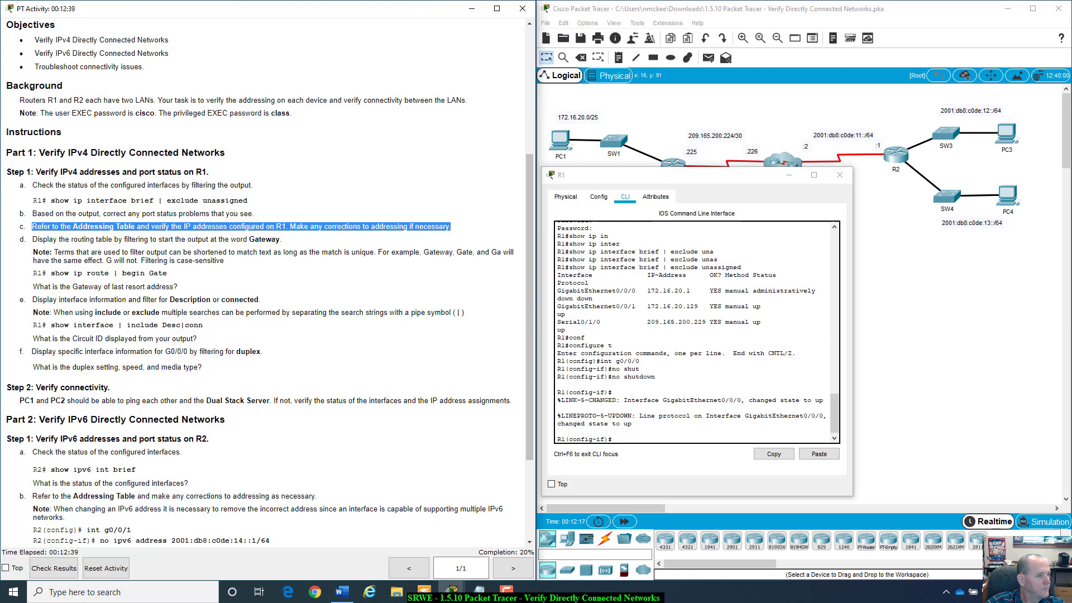
click(639, 437)
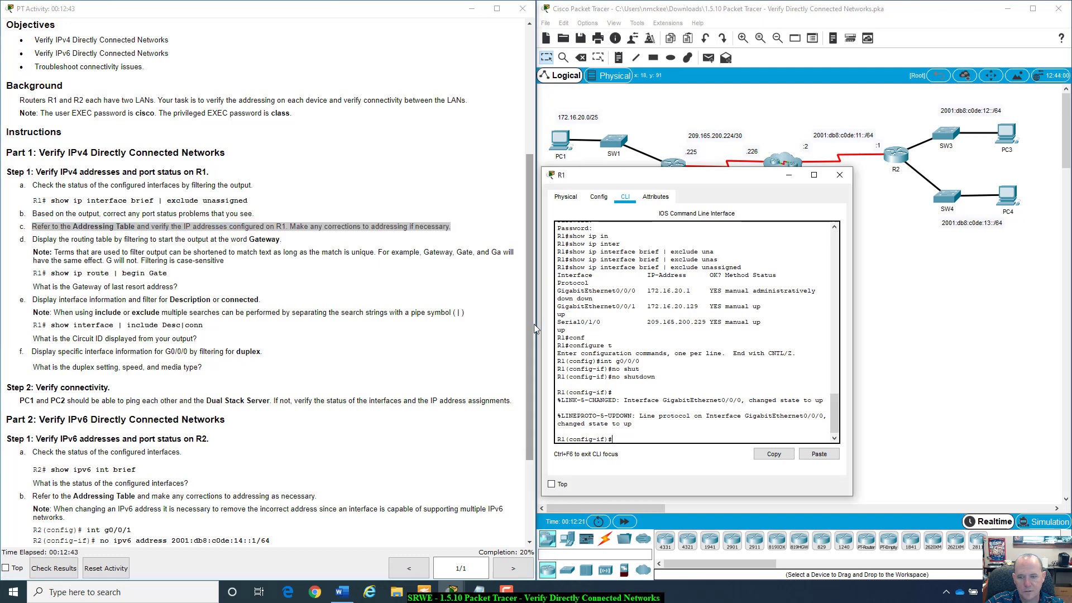
text(exit)
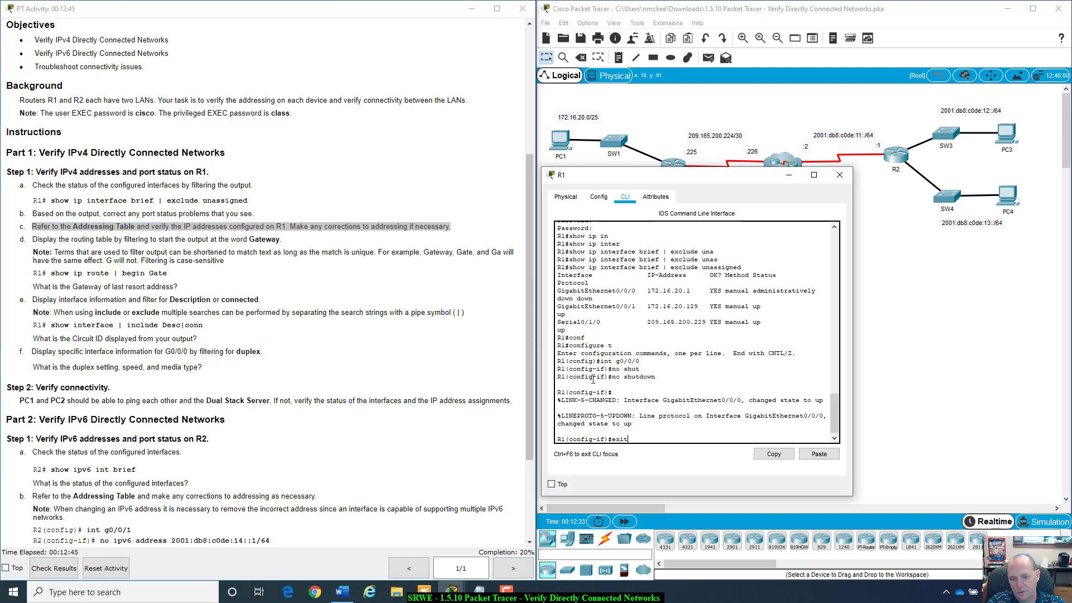
key(Return)
text(it)
key(Return)
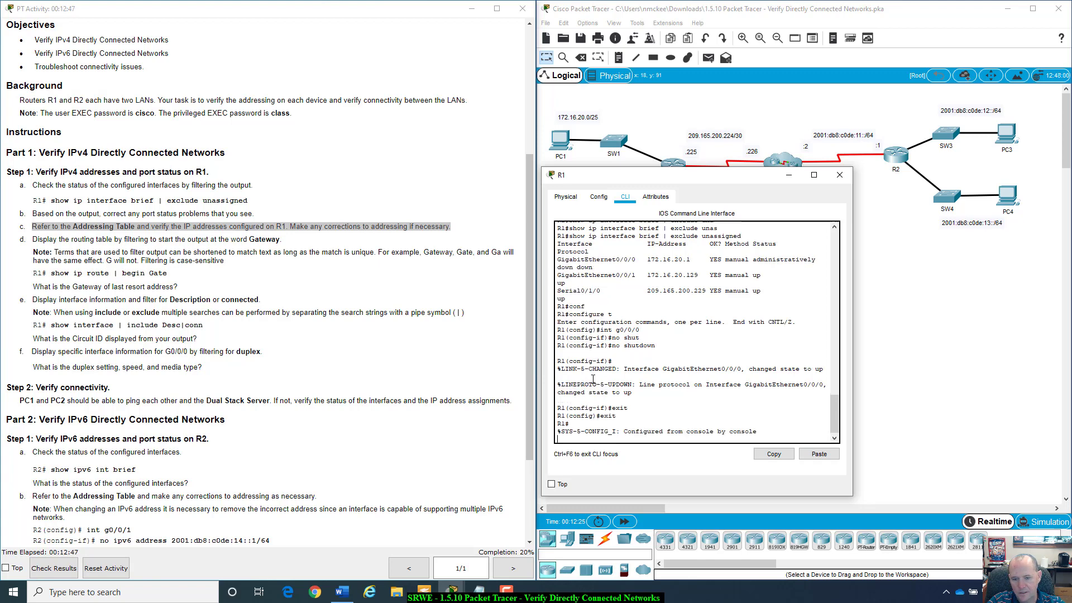
- Rerun show ip interface brief | exclude unassigned, showing G0/0/0 at 172.16.20.1 up/up
key(Up)
key(Up)
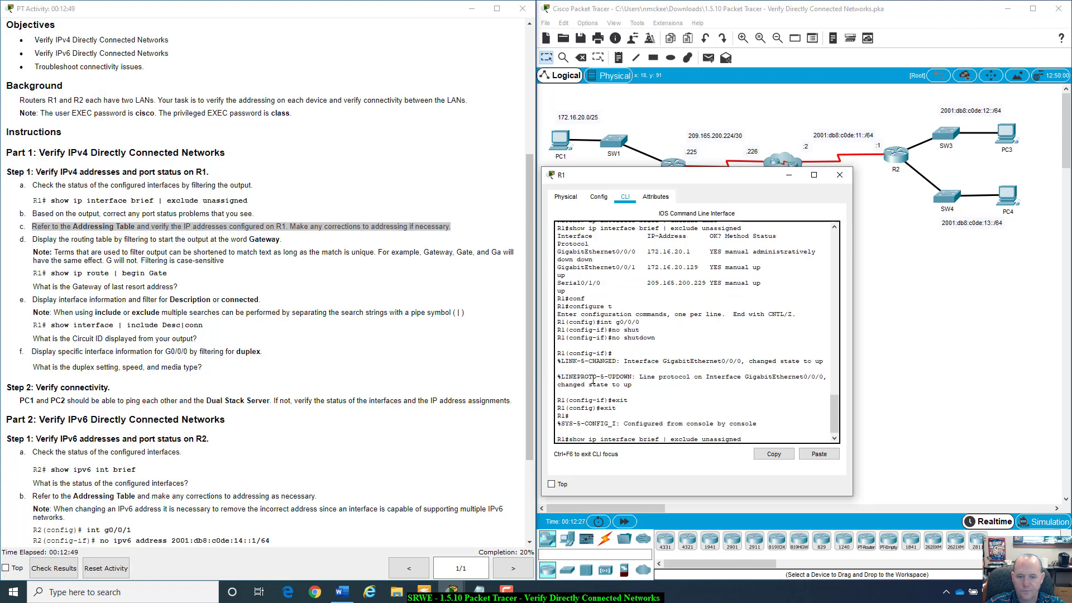
key(Down)
key(Up)
key(Up)
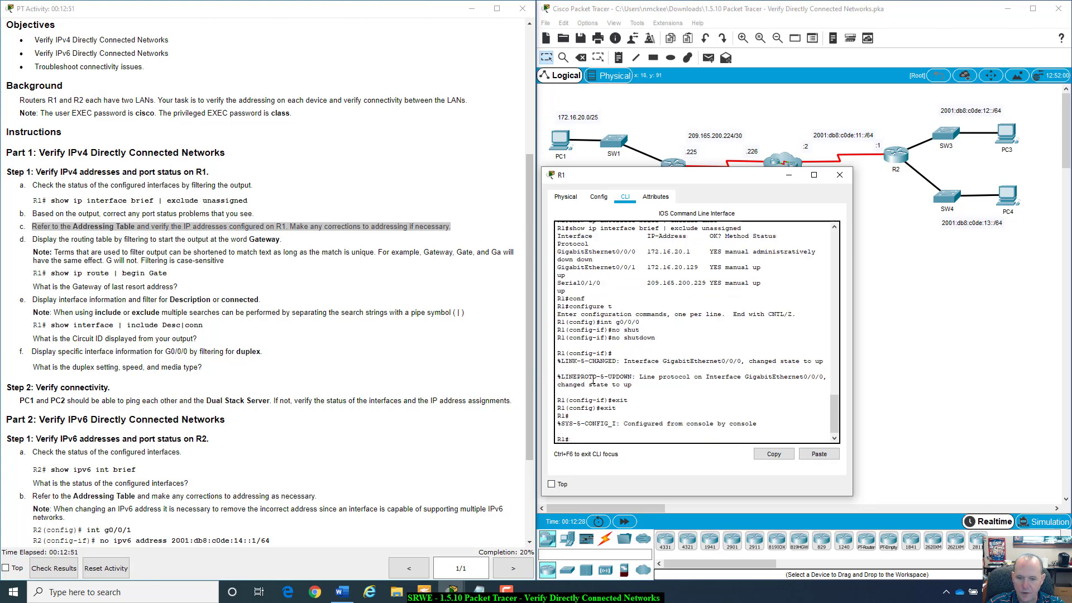
key(Return)
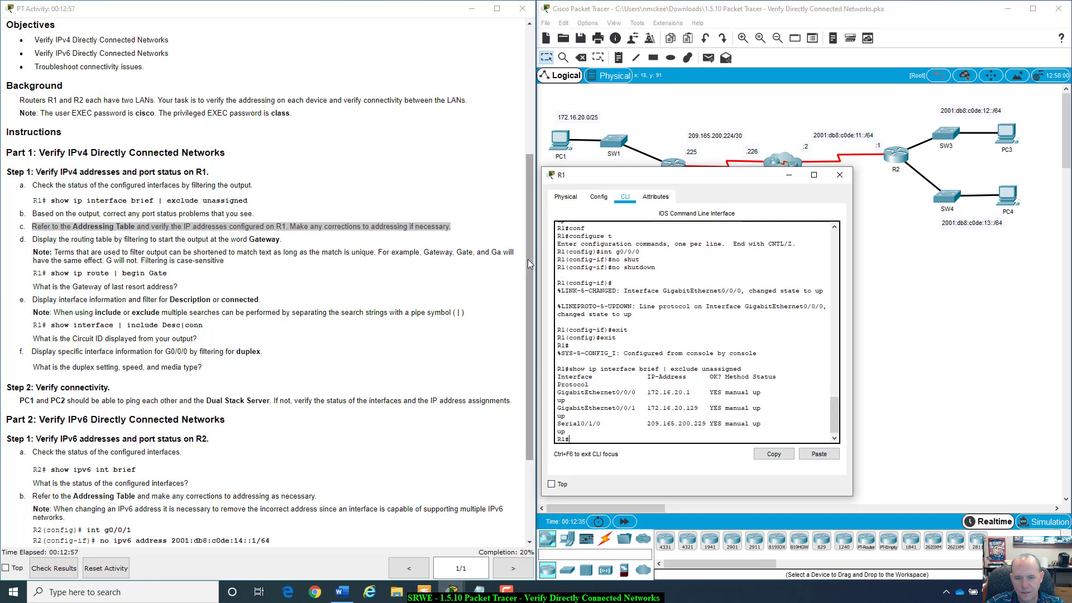
- Compare S0/1/0's configured 209.165.200.229 with the Addressing Table's 209.165.200.225
drag(527, 259, 528, 130)
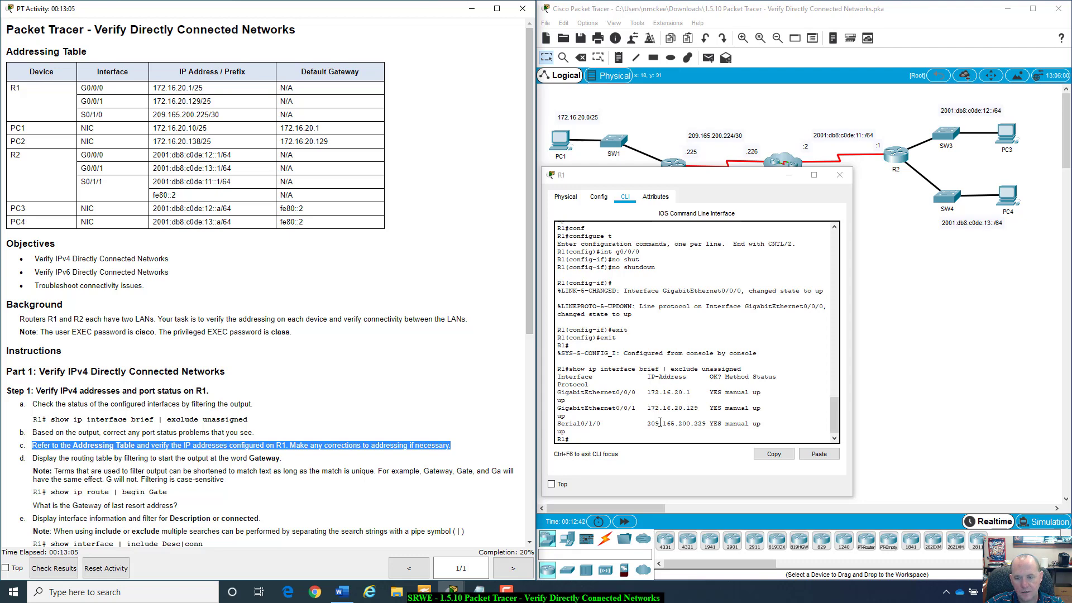
drag(647, 425, 706, 426)
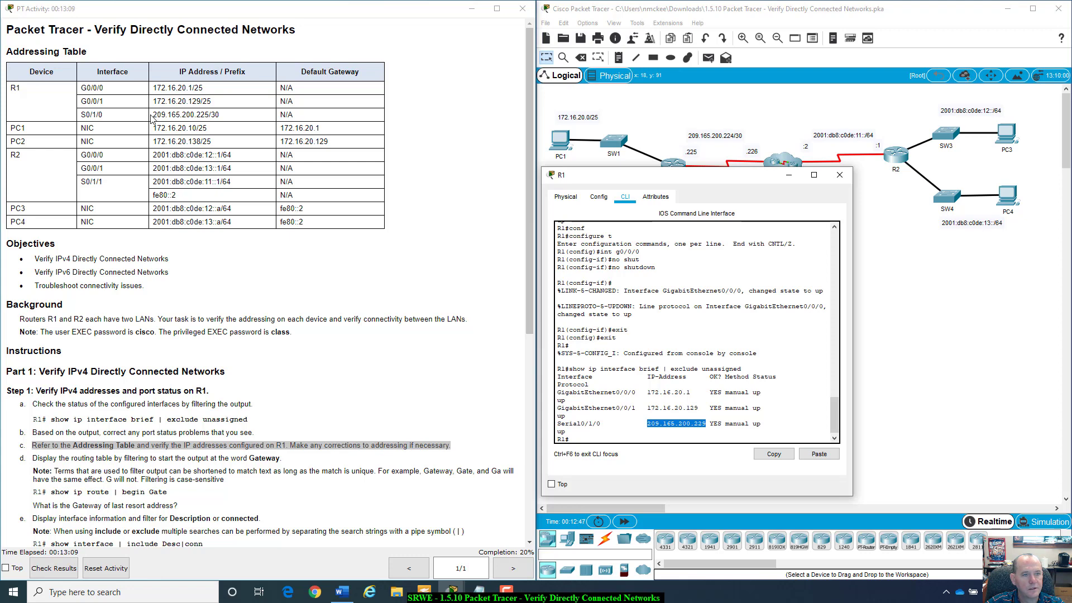
drag(153, 115, 210, 115)
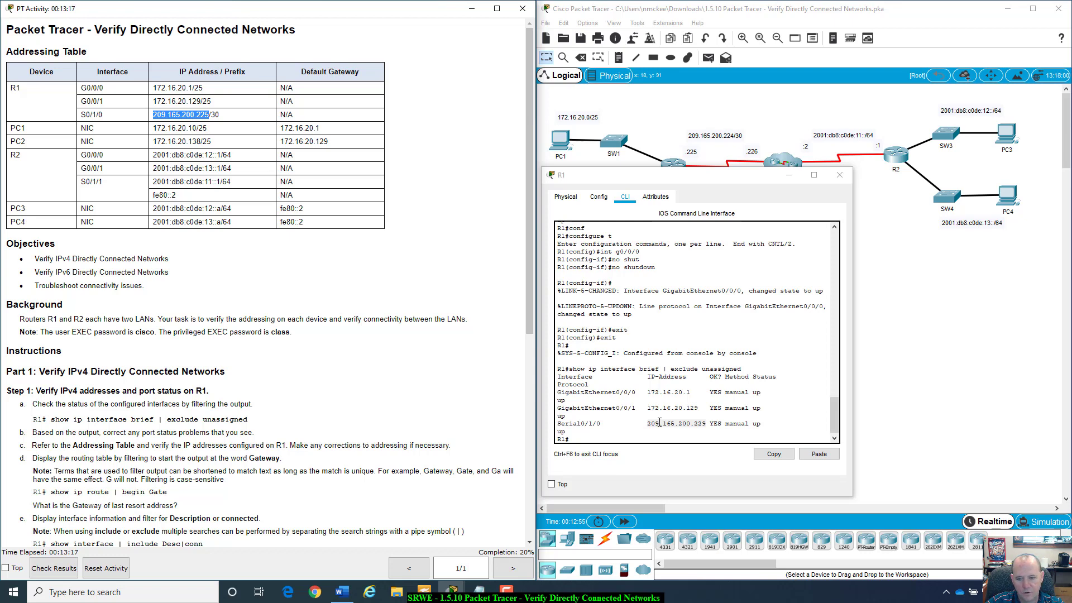
click(659, 435)
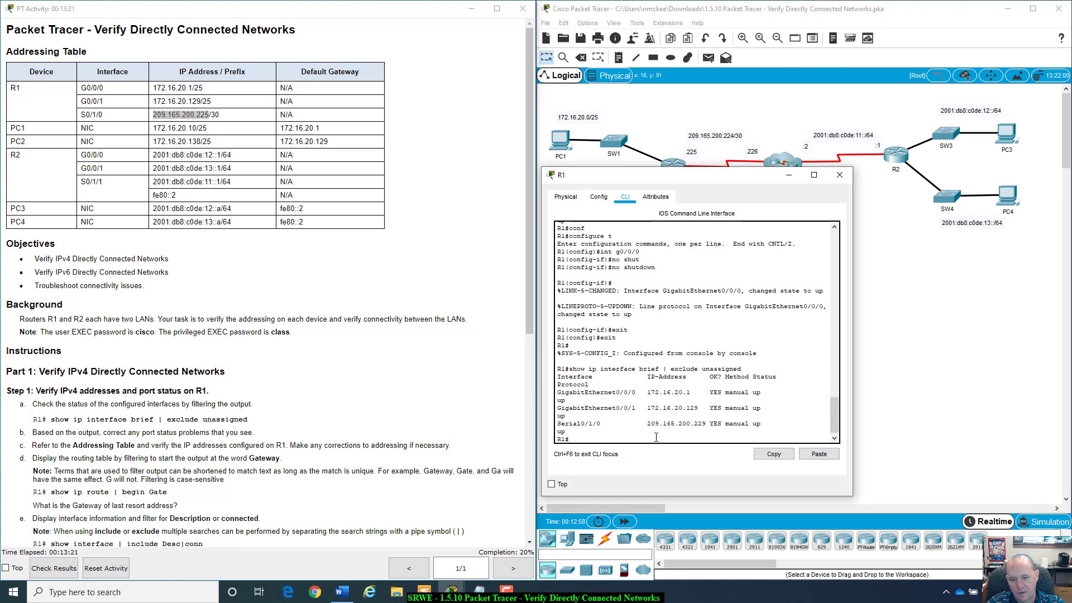
- Under interface S0/1/0, type ip address 209.165.200.225 and check its /30 prefix in the table
text(config t)
key(Return)
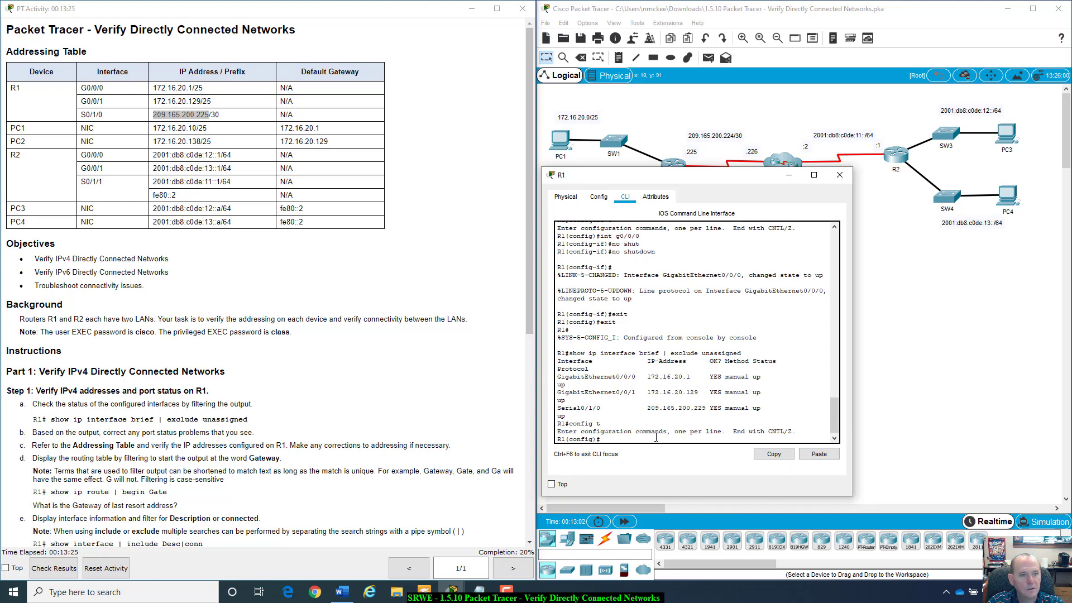
text(int s)
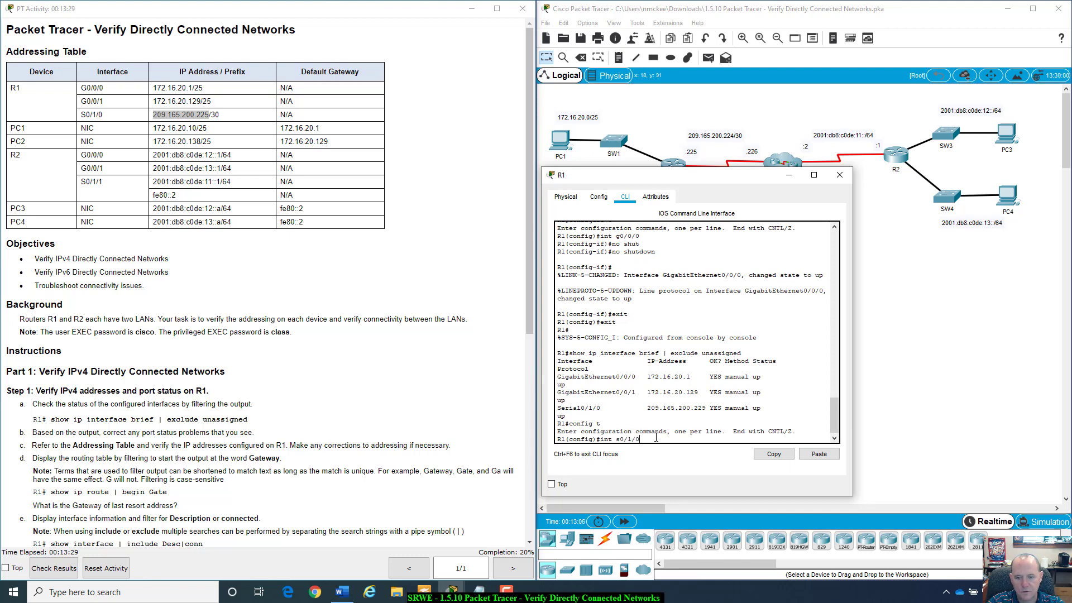
text(0/1/0)
key(Return)
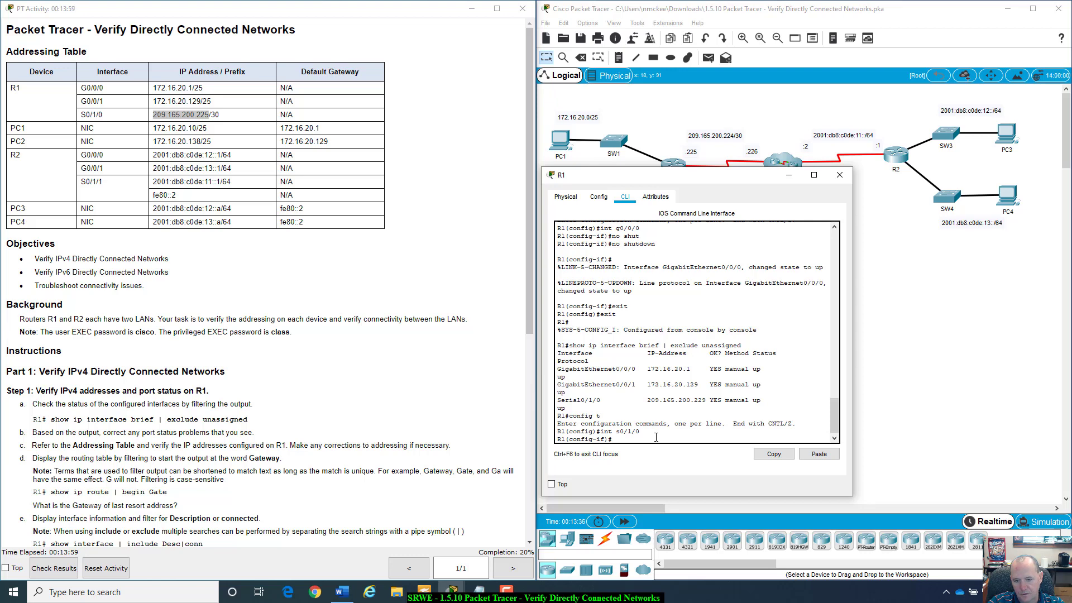
text(n)
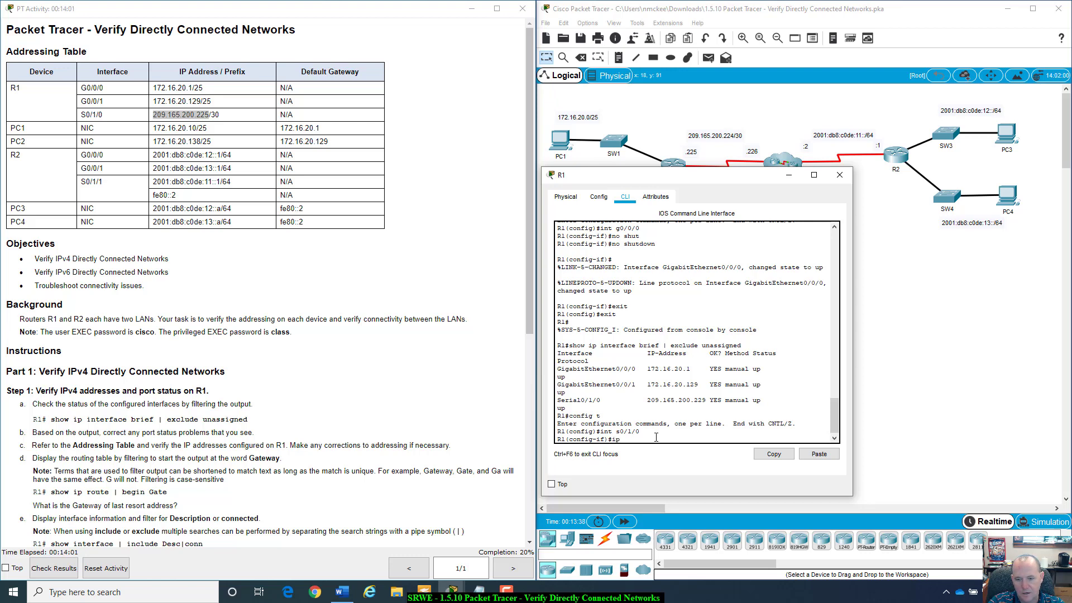
text( add)
key(Tab)
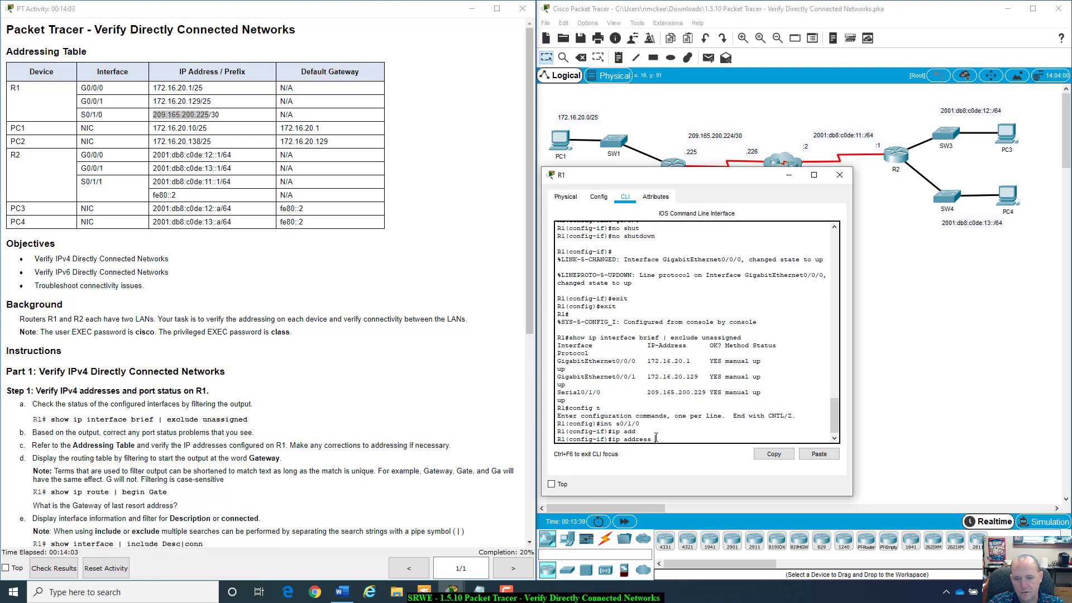
text(209.)
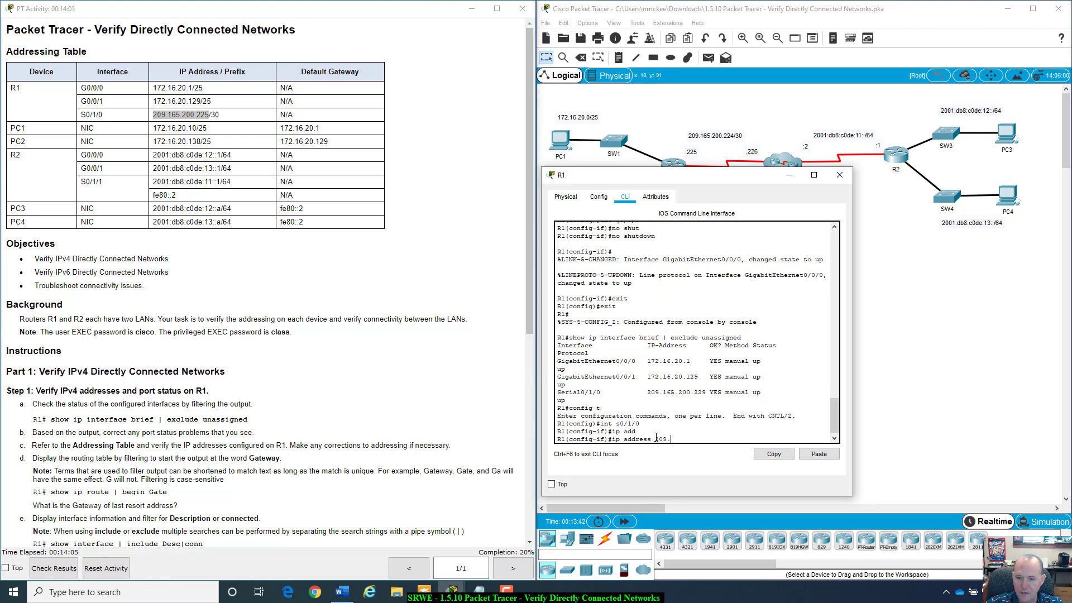
text(165)
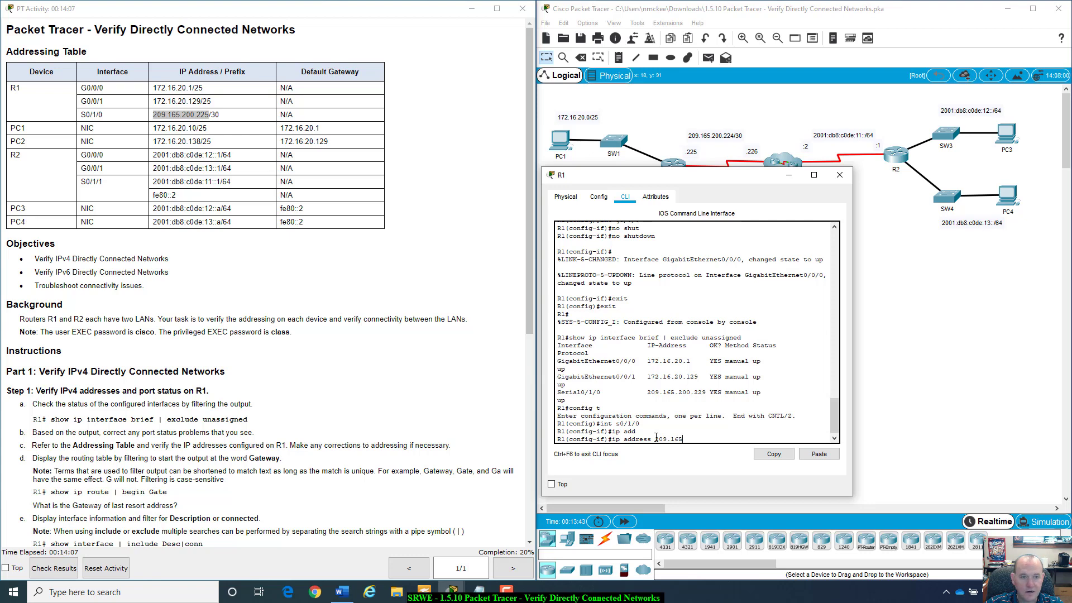
text(.200)
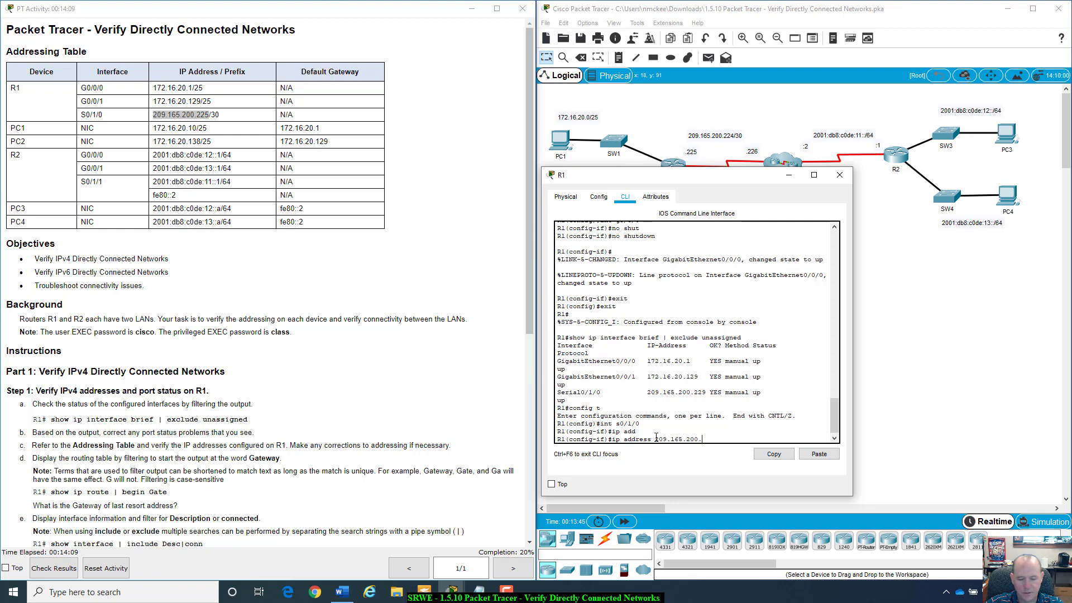
text(.225)
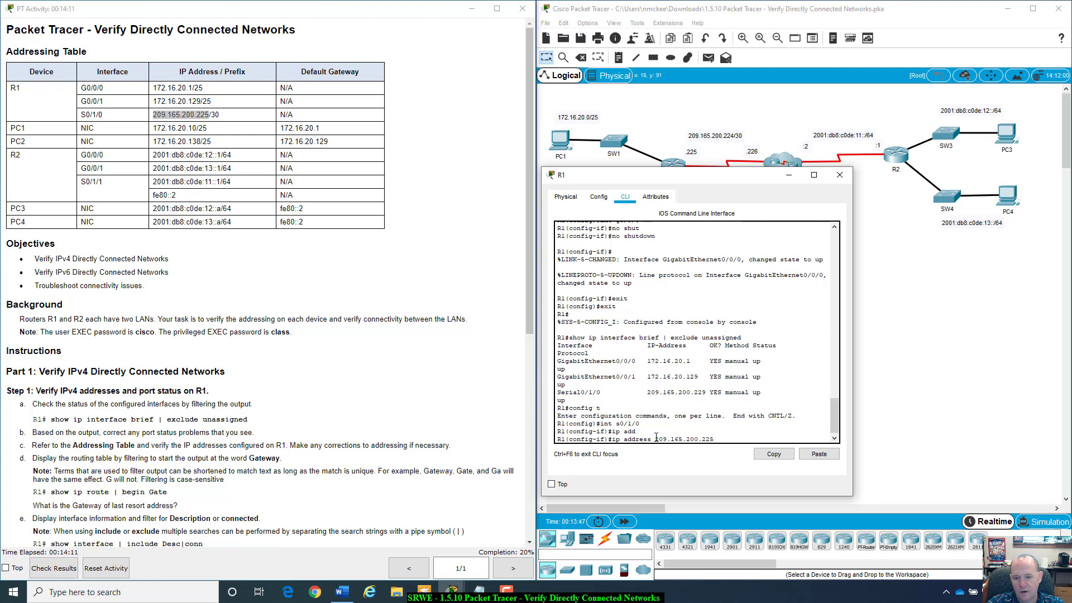
click(226, 118)
drag(220, 116, 209, 115)
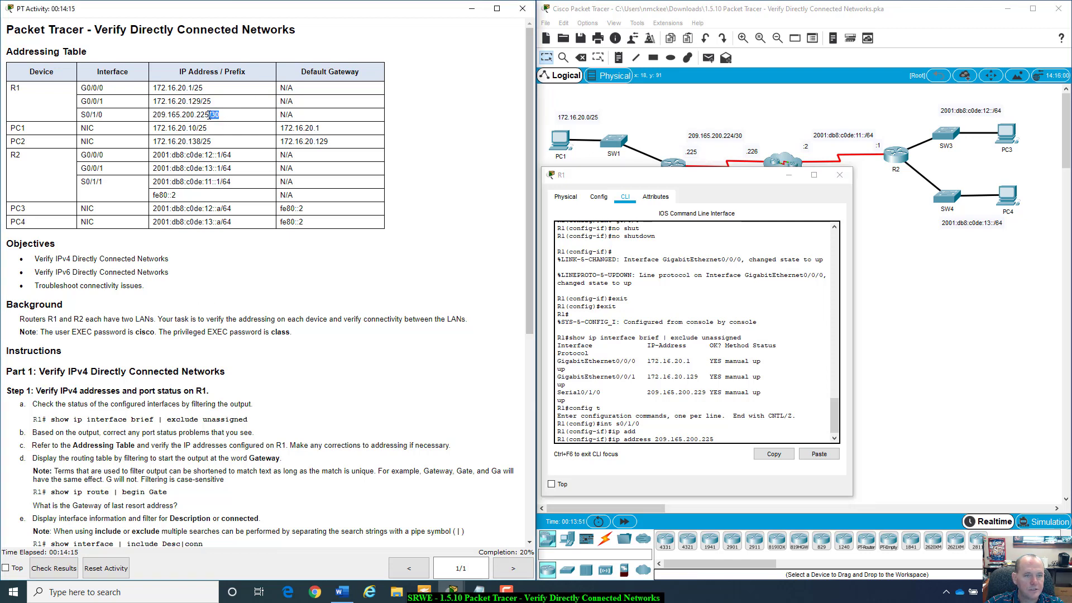
drag(714, 178, 721, 286)
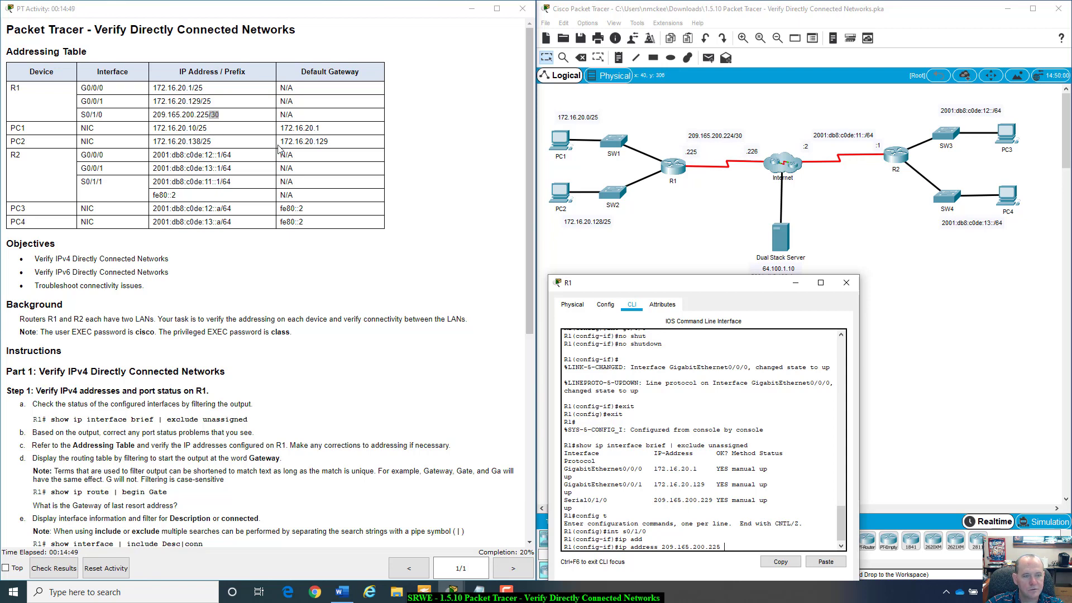
- Complete the S0/1/0 address with mask 255.255.255.252 and apply it
drag(691, 290, 706, 169)
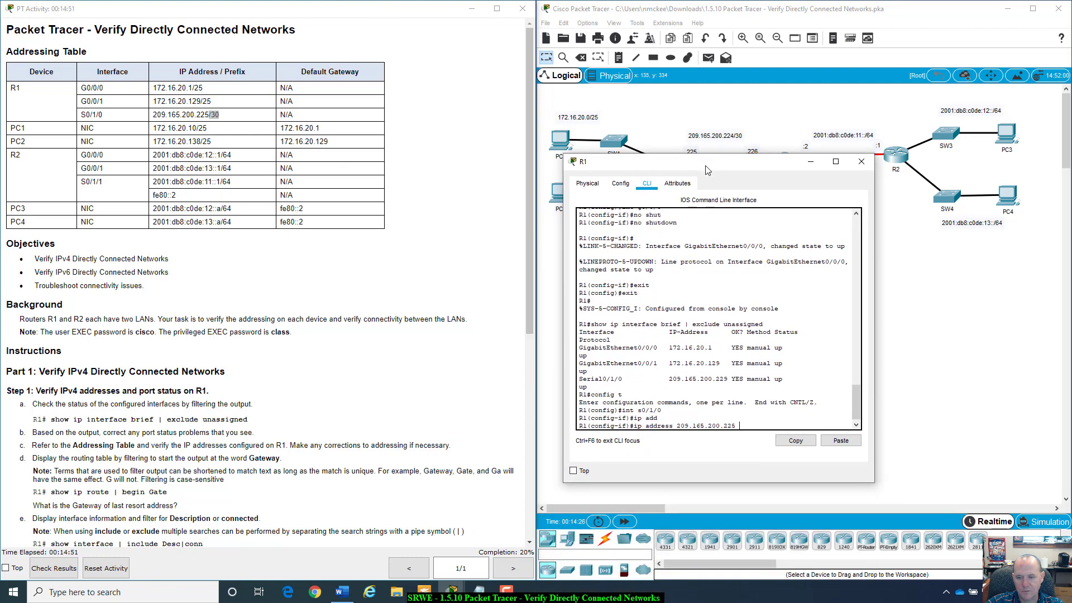
text(255)
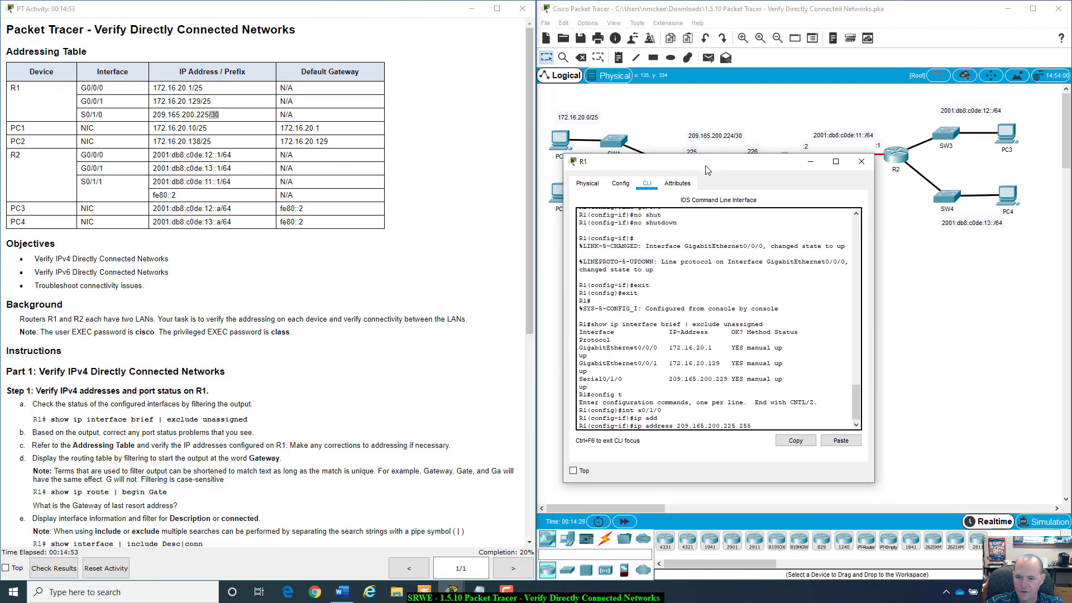
text(.255.255.252)
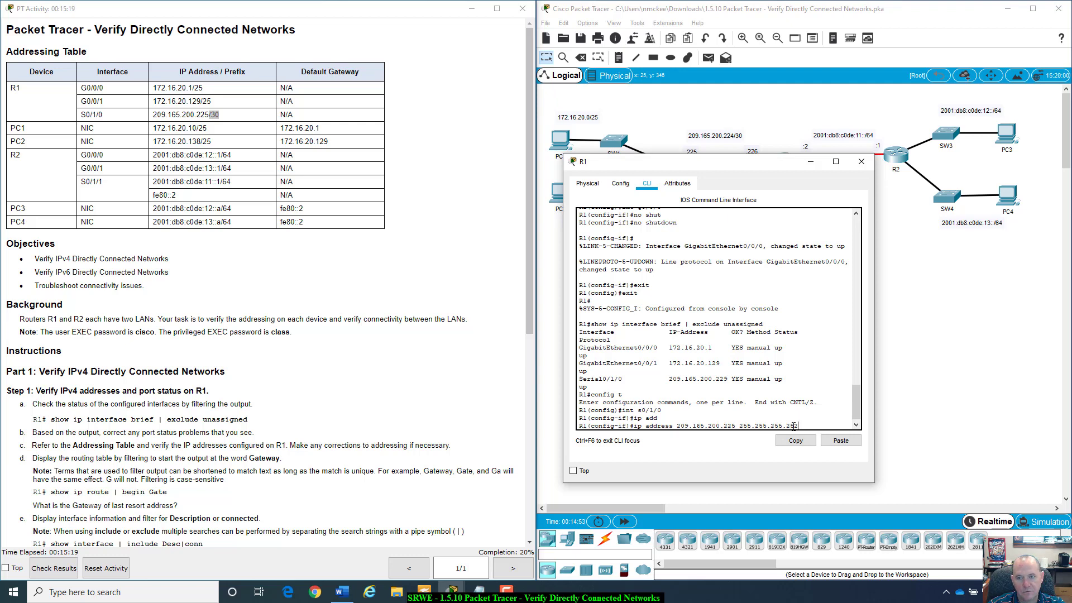
drag(752, 156, 749, 175)
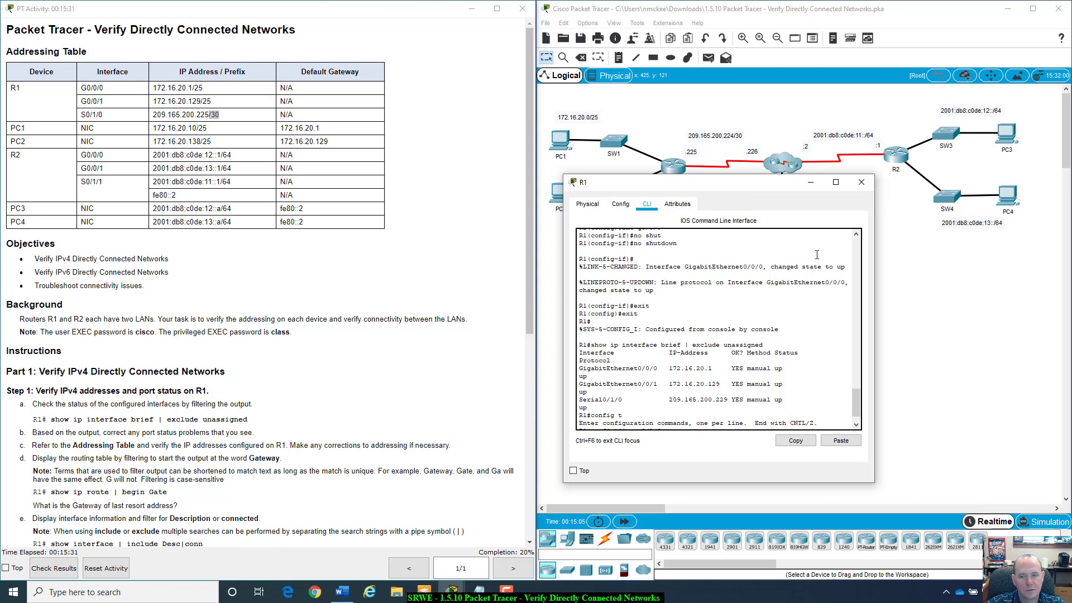
drag(796, 188, 849, 193)
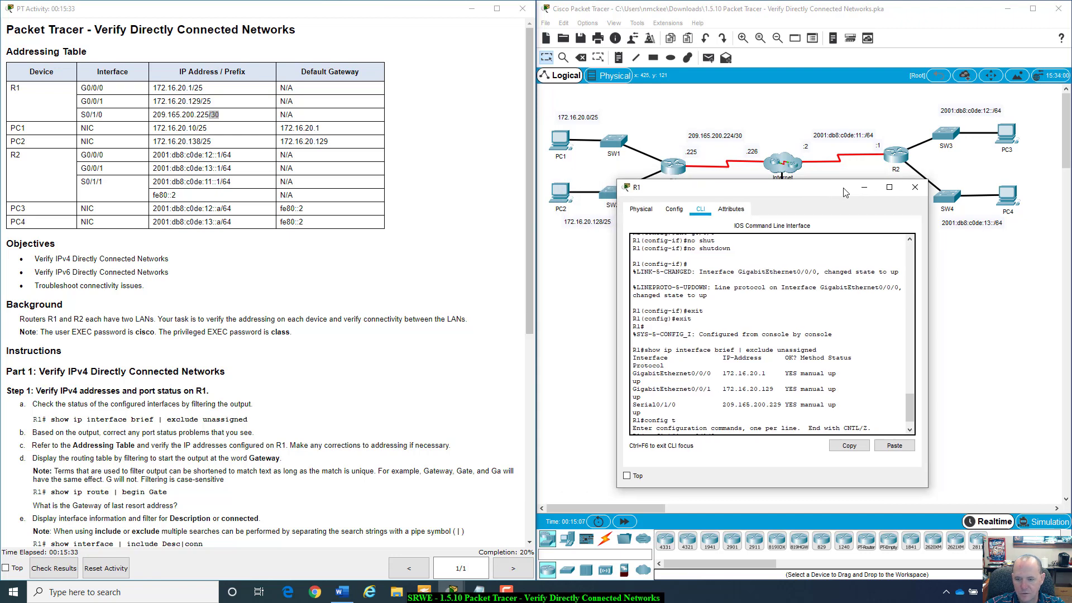
scroll(914, 424, down, 1)
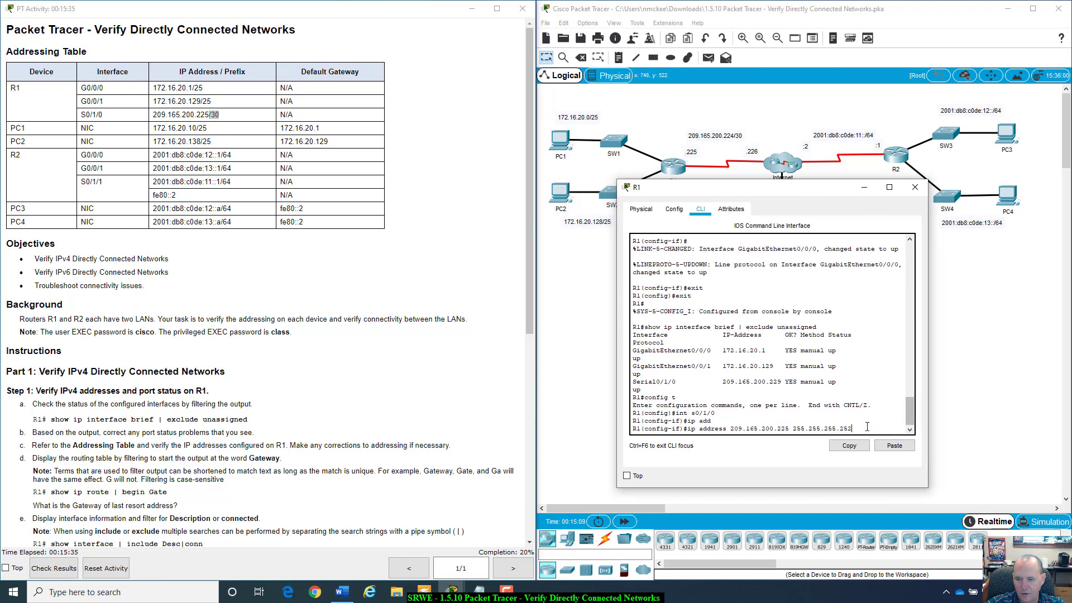
key(Return)
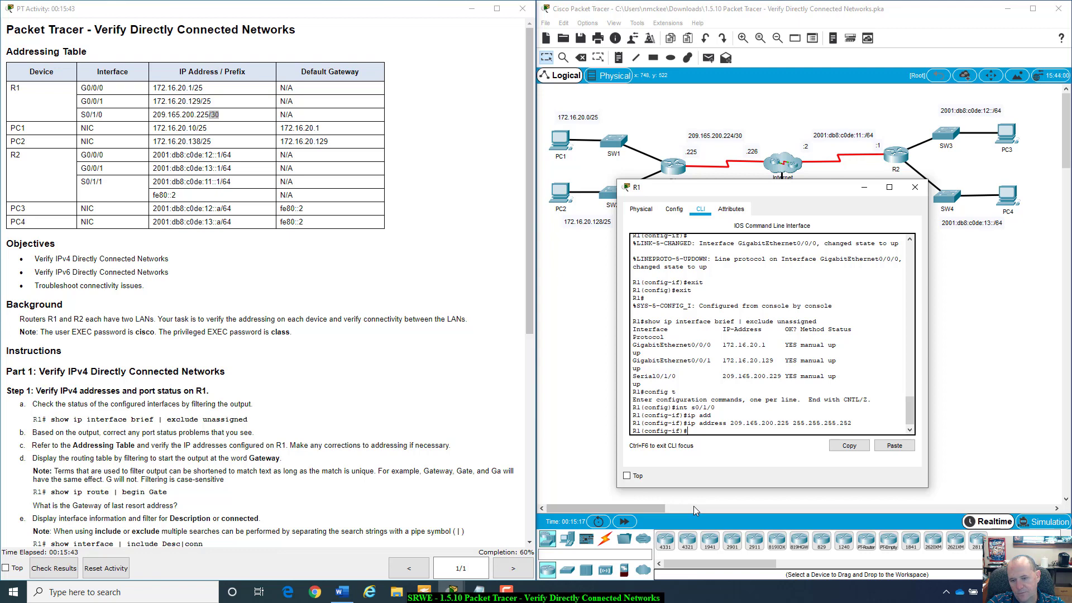
- Exit to privileged mode, rerun the interface summary, and match Serial0/1/0's 209.165.200.225 to the table
text(exit)
key(Return)
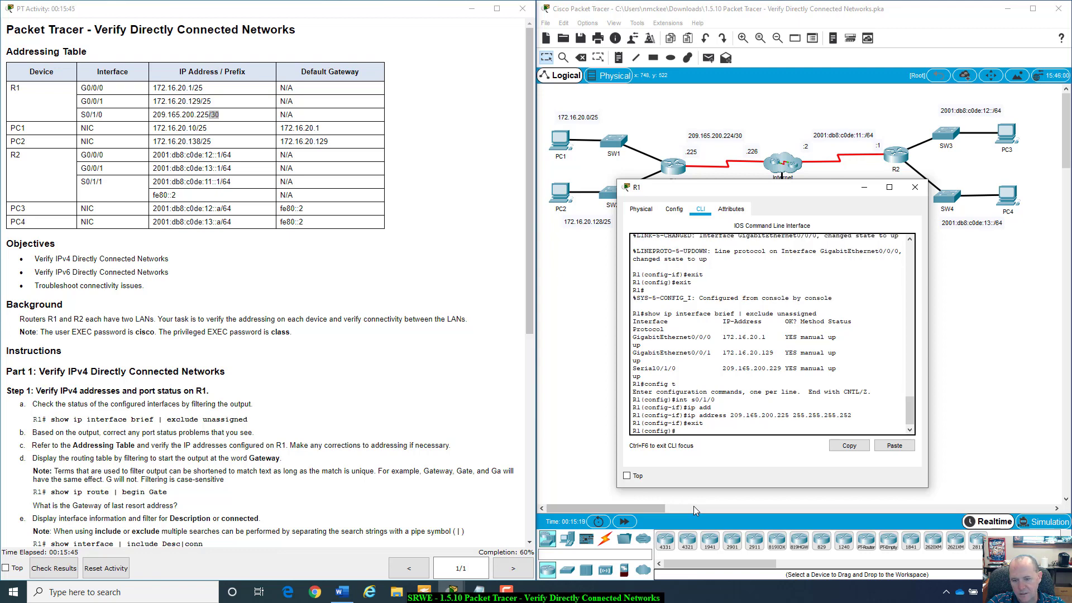
text(exit)
key(Return)
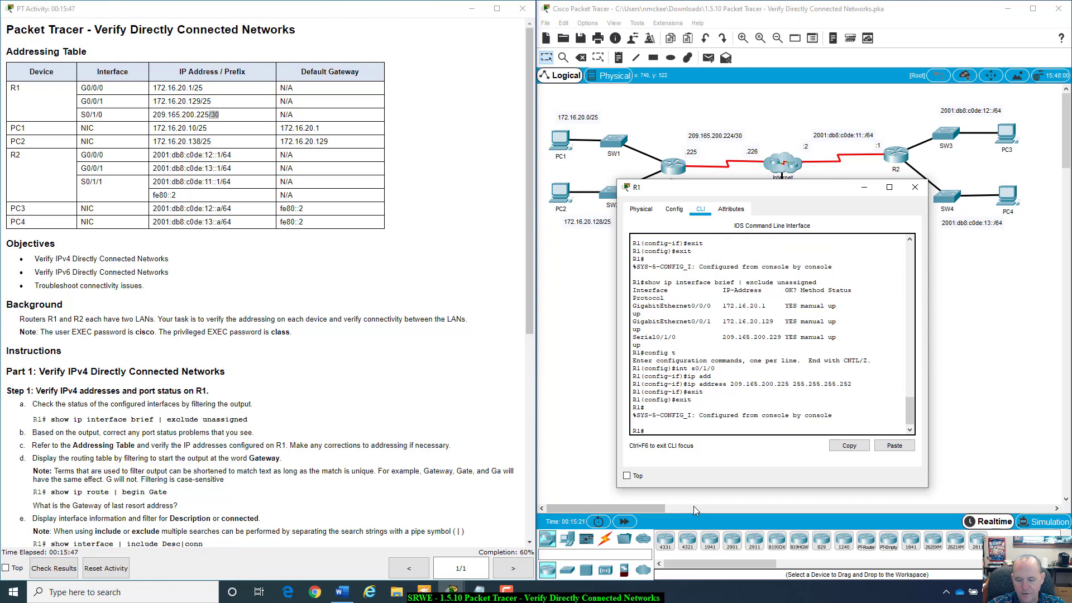
key(Up)
key(Up)
key(Return)
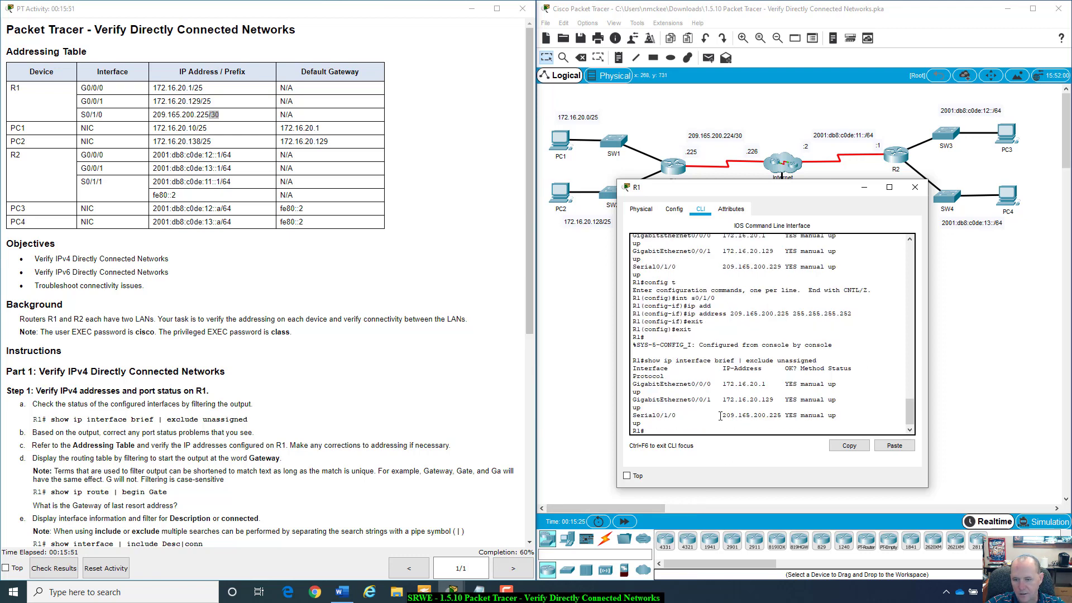
drag(723, 415, 781, 413)
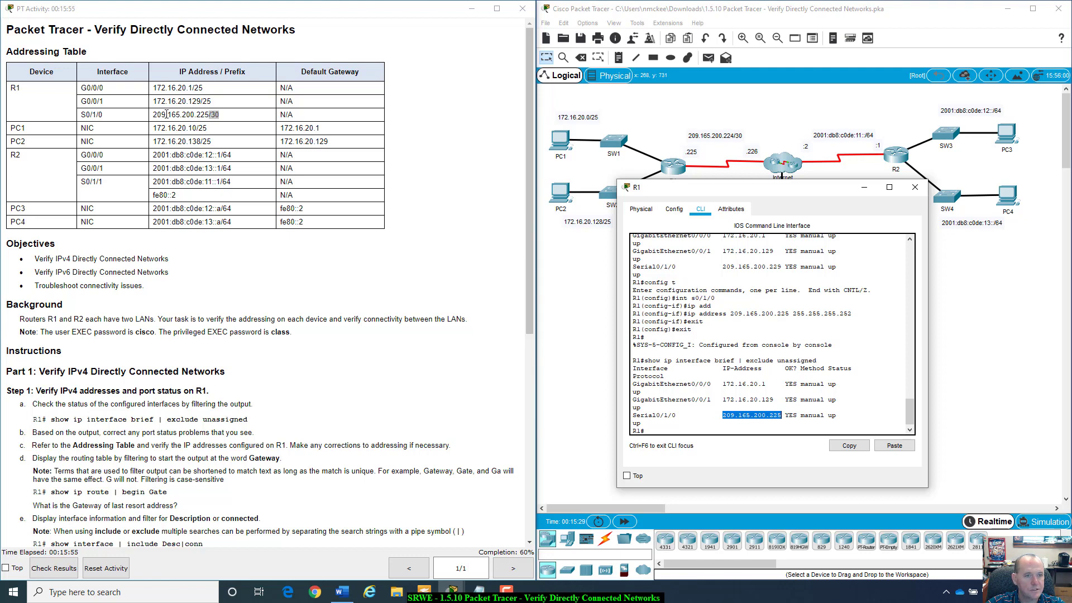
drag(155, 113, 226, 115)
click(230, 118)
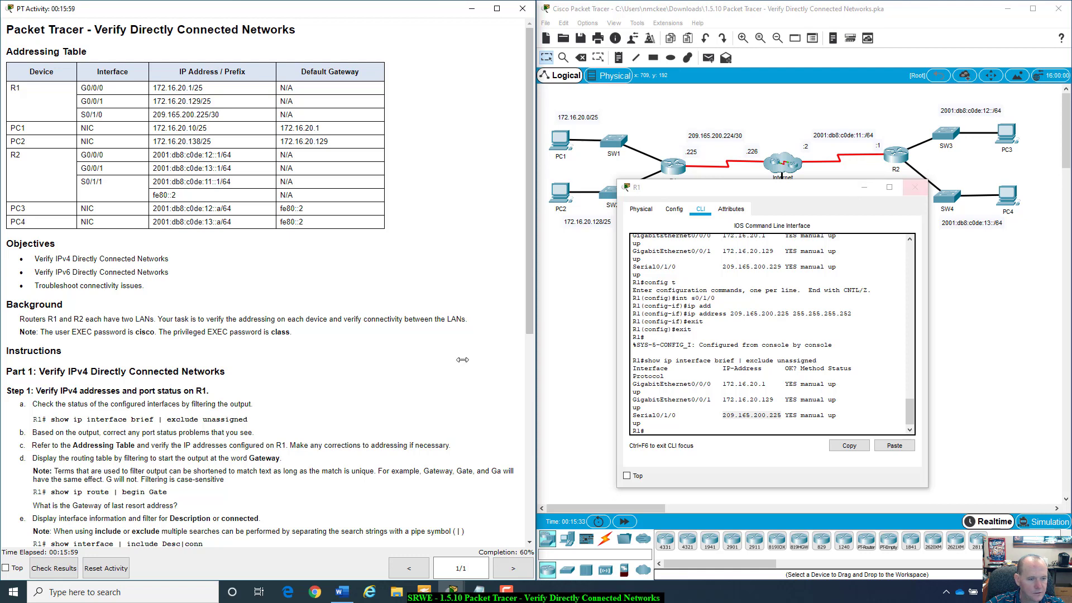
drag(58, 442, 213, 443)
click(213, 443)
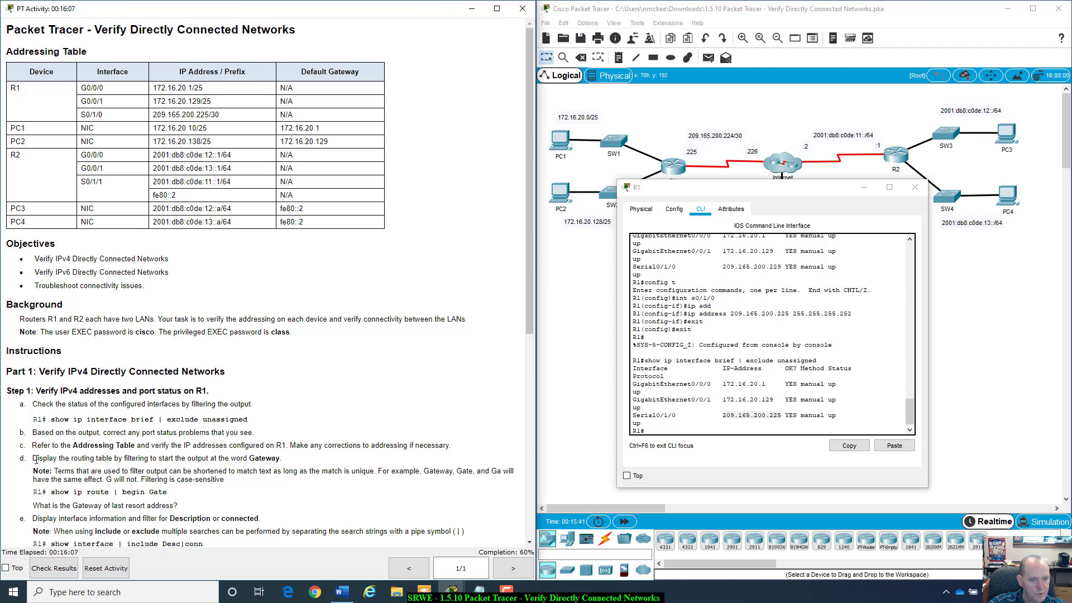
drag(34, 457, 291, 460)
click(180, 484)
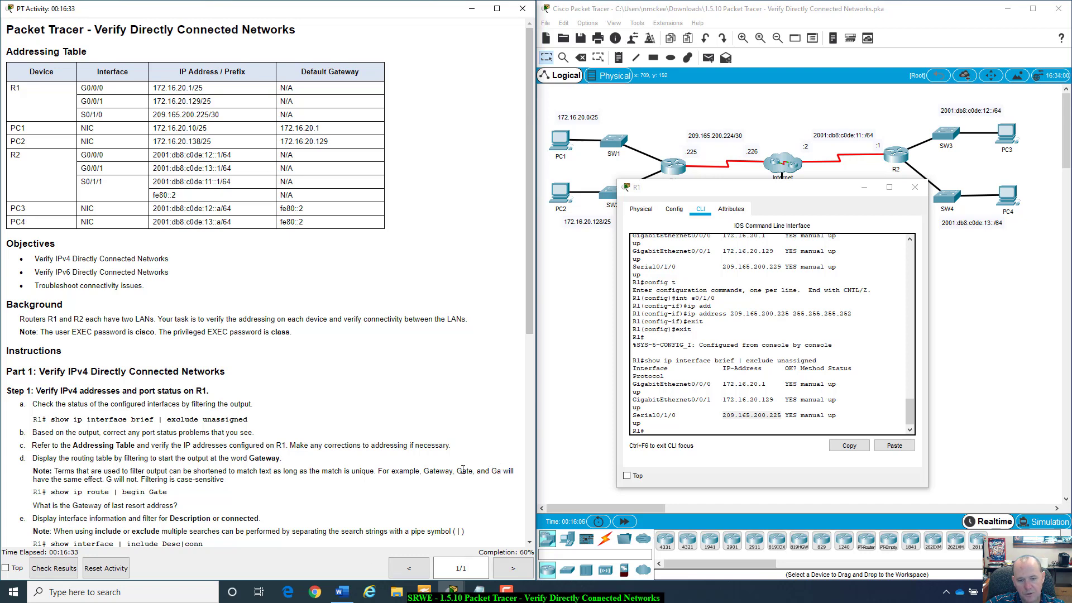
drag(424, 471, 426, 471)
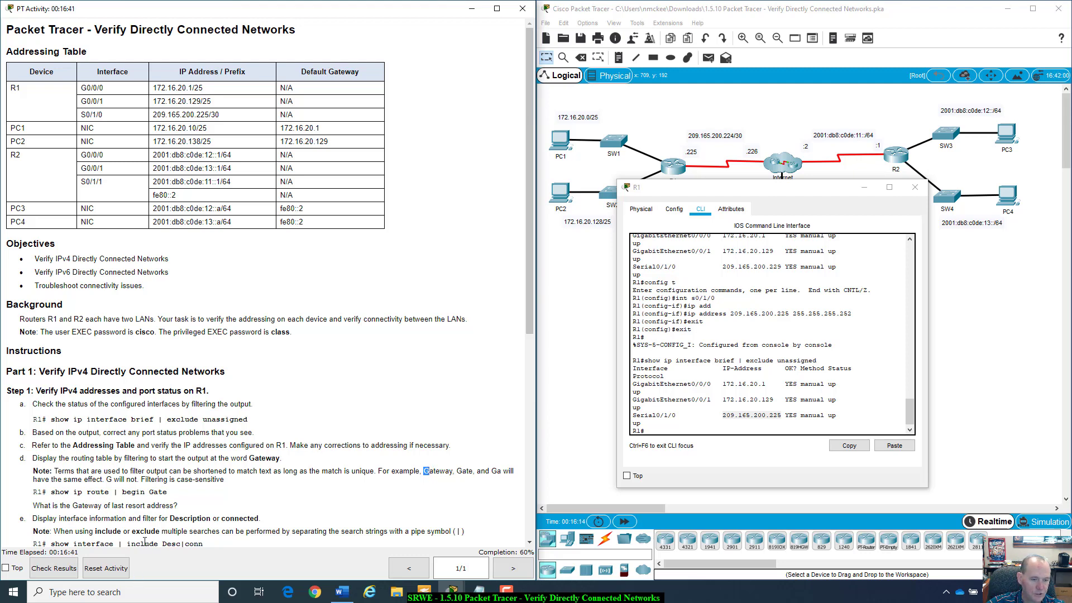
click(680, 430)
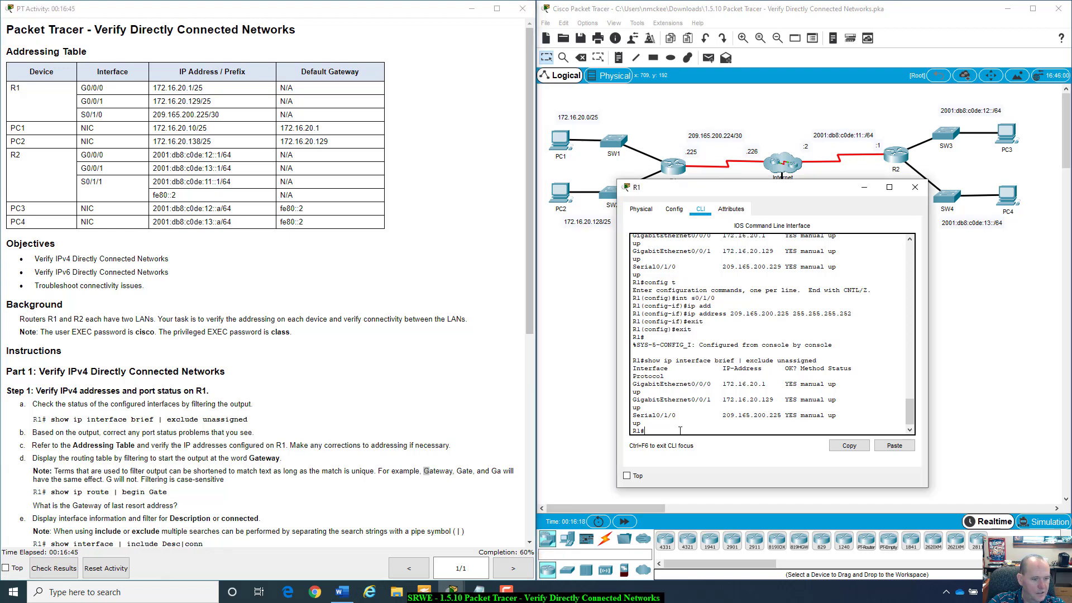
- Show R1's routing table from the Gateway line, revealing gateway of last resort 209.165.200.226
text(show ip route)
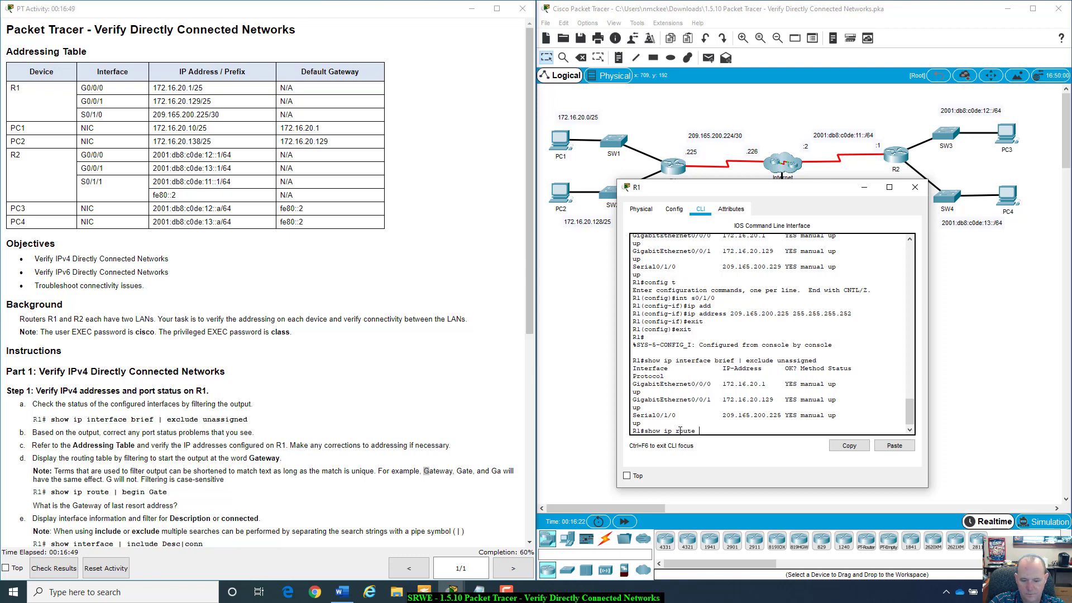
text( | )
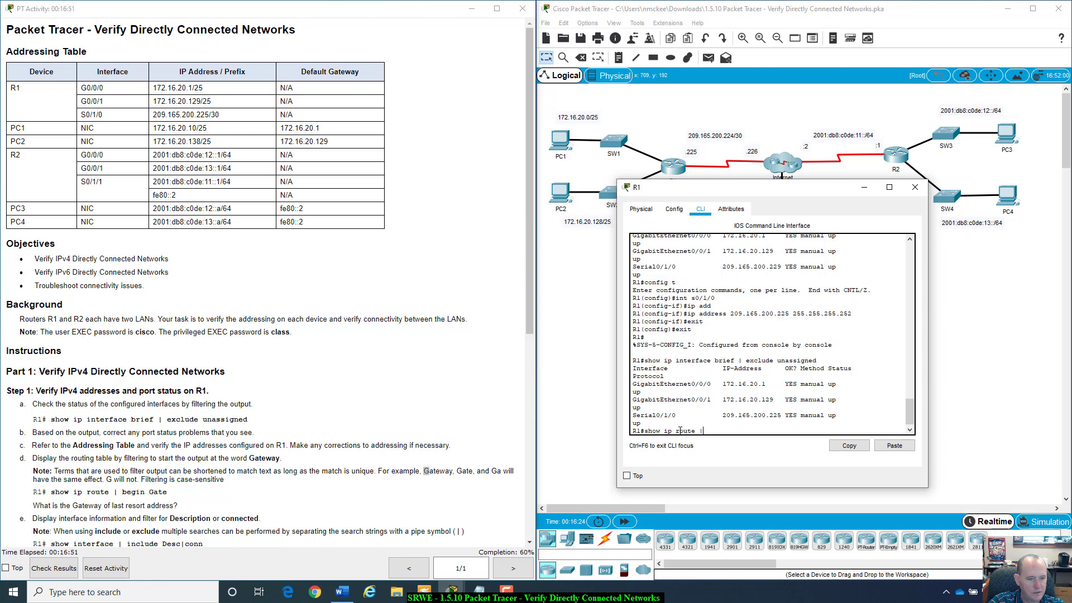
text(bei)
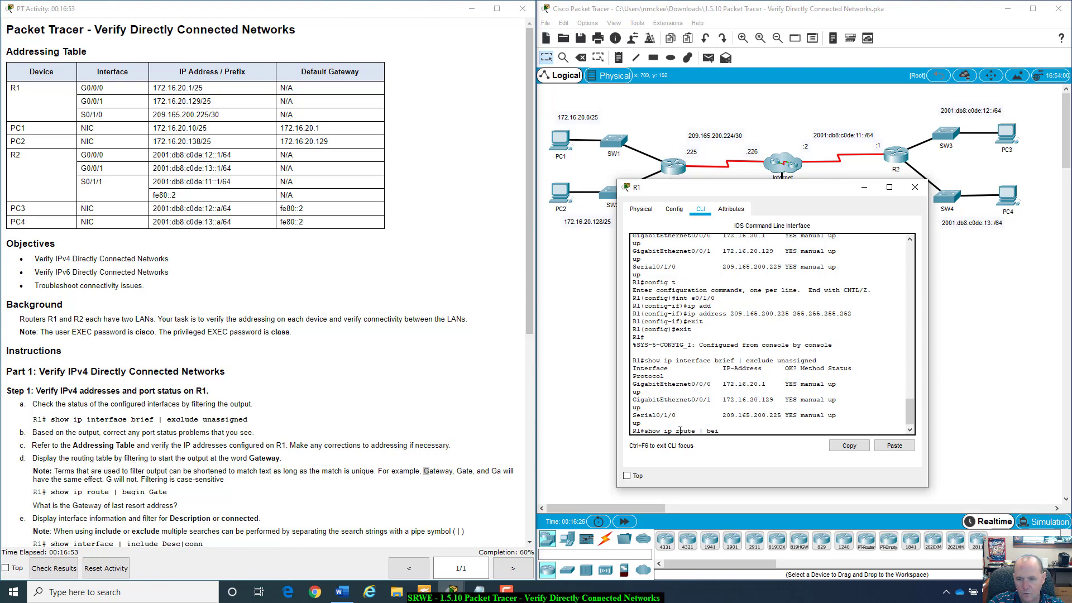
key(BackSpace)
text(gin G)
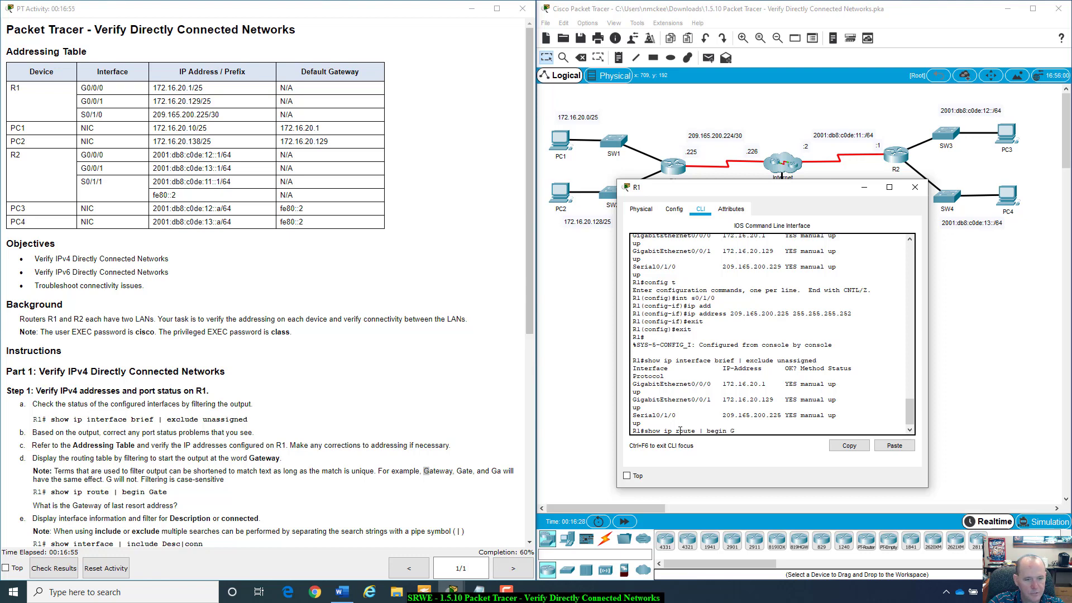
text(ate)
key(BackSpace)
key(BackSpace)
key(BackSpace)
key(Return)
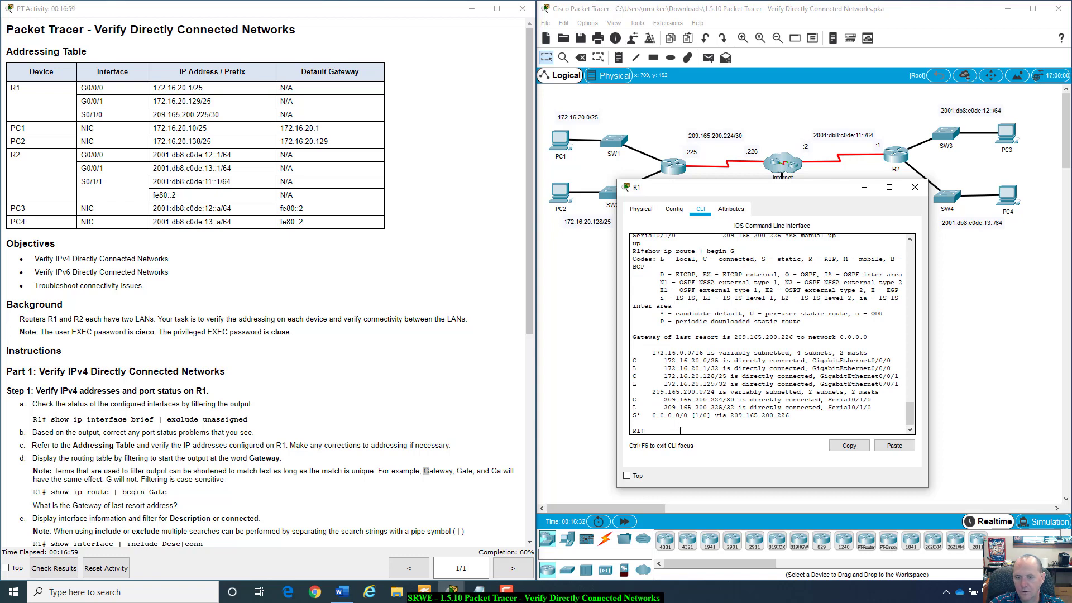
scroll(715, 402, up, 3)
scroll(750, 372, down, 3)
key(Up)
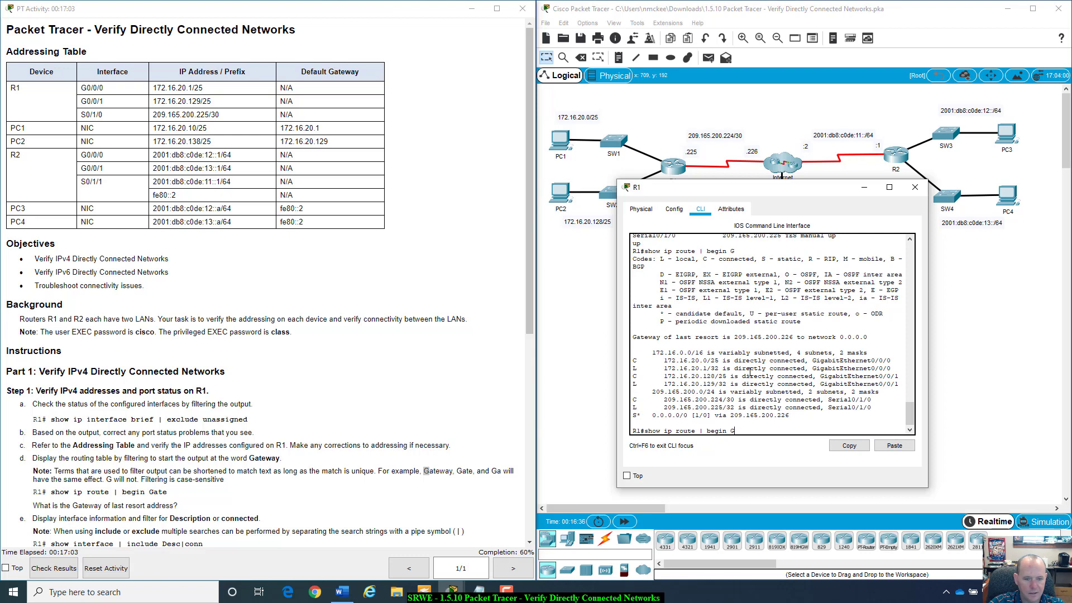
key(Return)
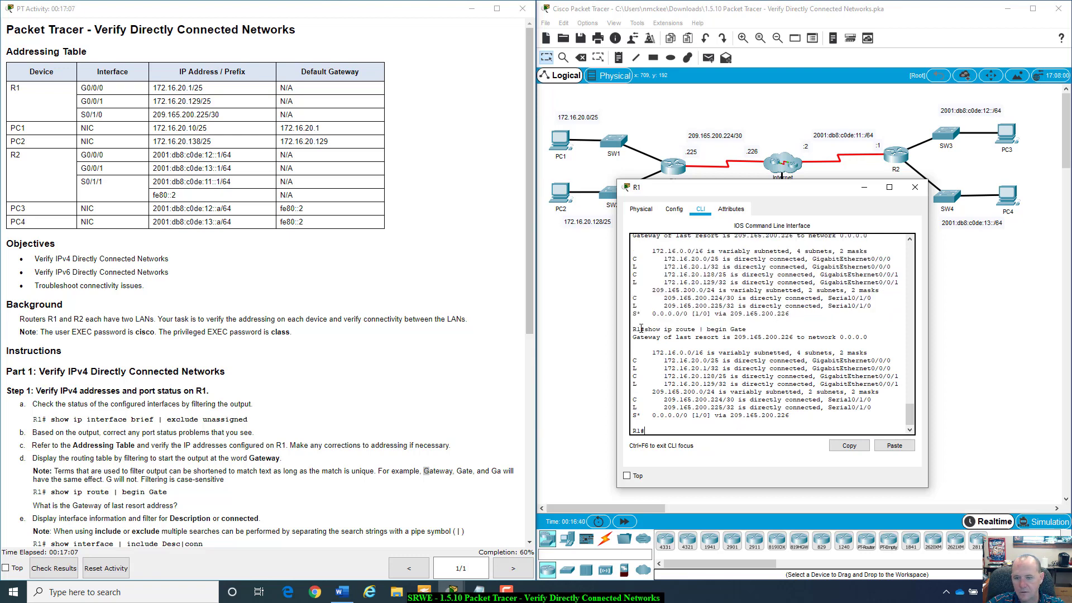
drag(633, 323, 803, 417)
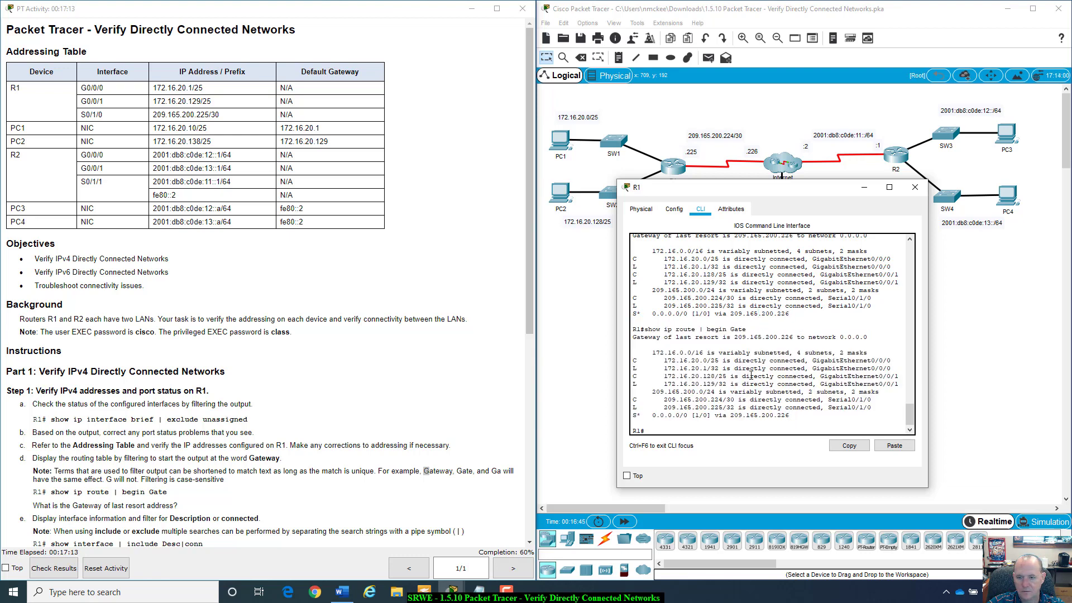
- Run a bare clear command on R1, which returns '% Incomplete command.'
click(656, 425)
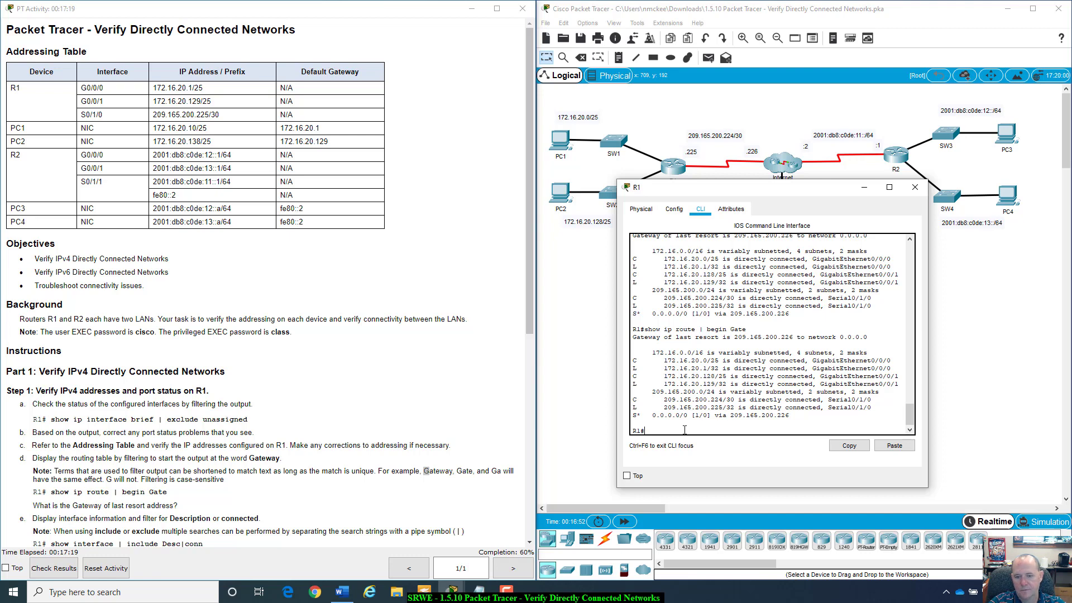
text(clear)
key(Return)
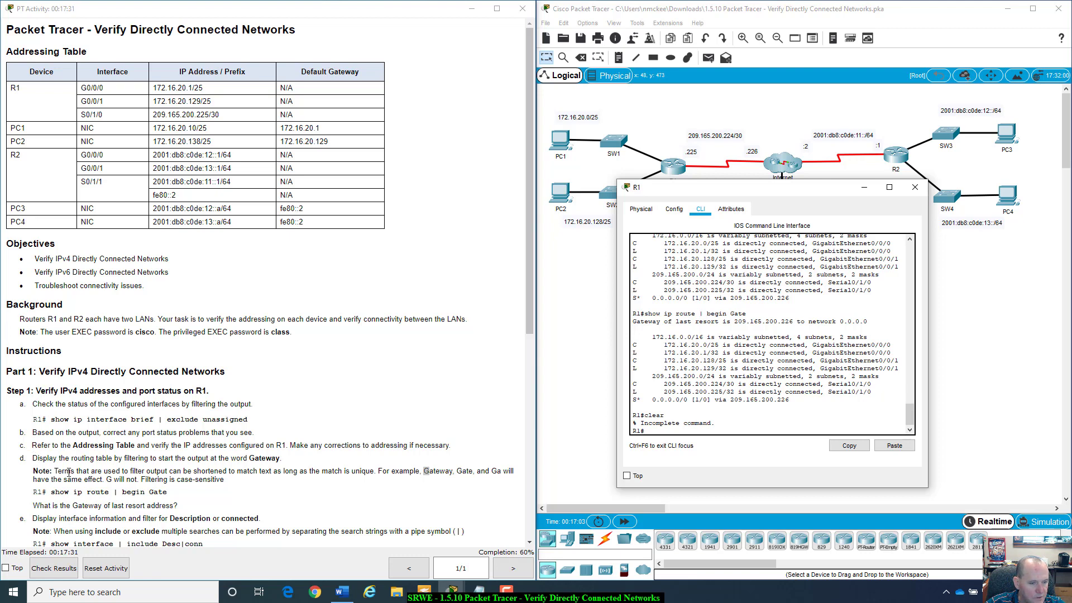
scroll(115, 491, down, 1)
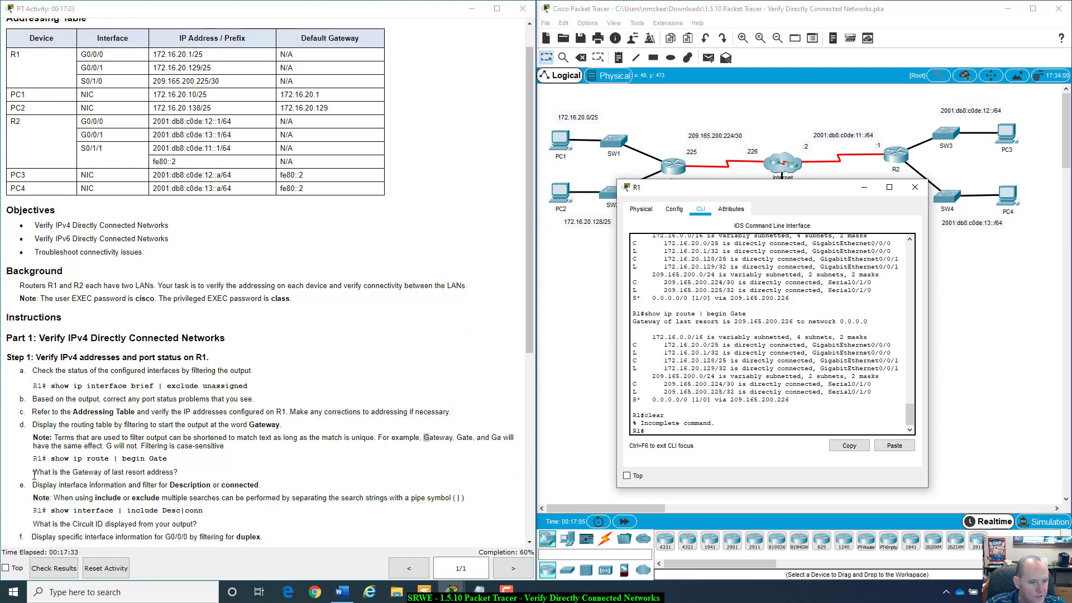
drag(34, 475, 177, 472)
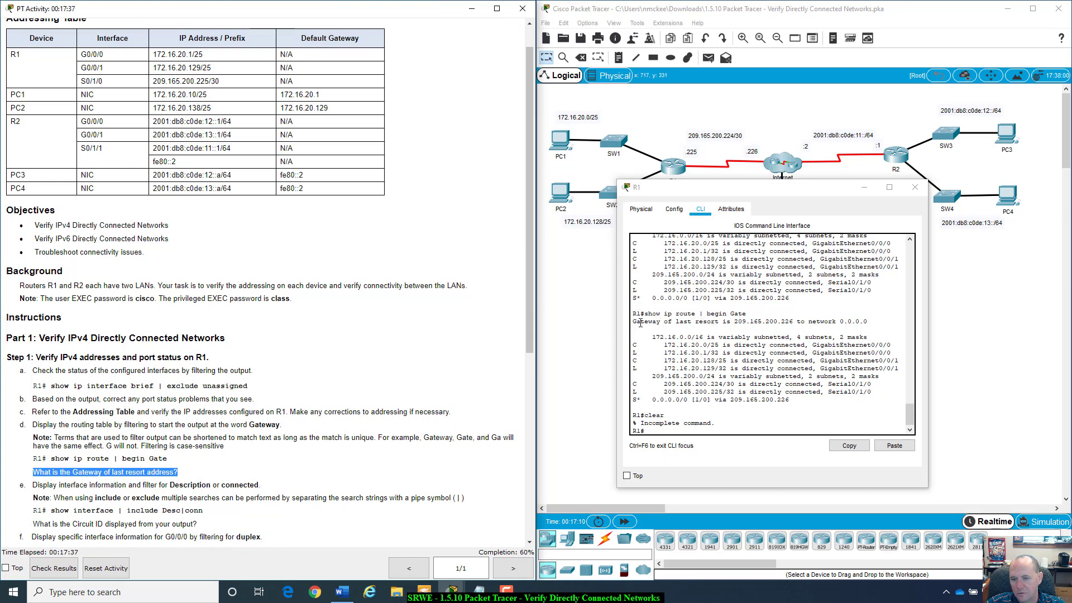
drag(632, 322, 798, 320)
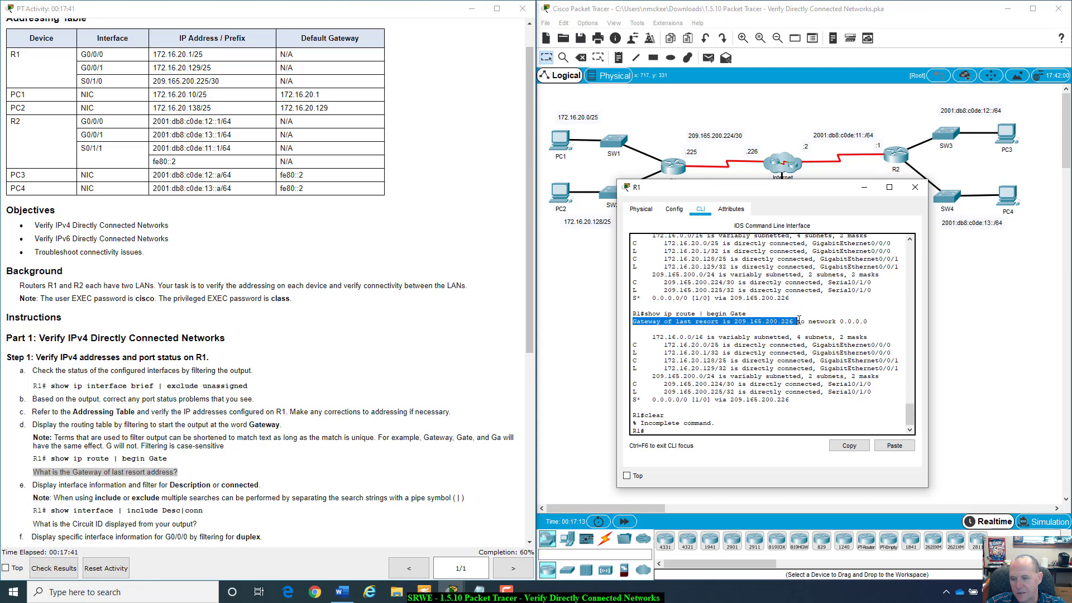
click(704, 430)
scroll(261, 464, down, 3)
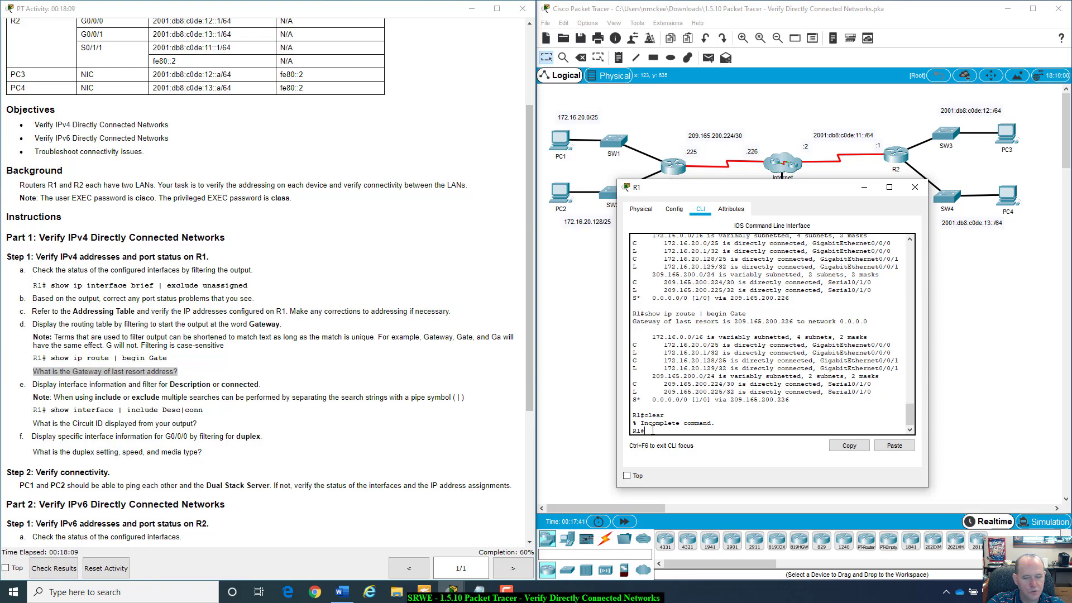
- Run show interfaces | include Decc|conn on R1 to list the interface descriptions
text(show inter)
key(Tab)
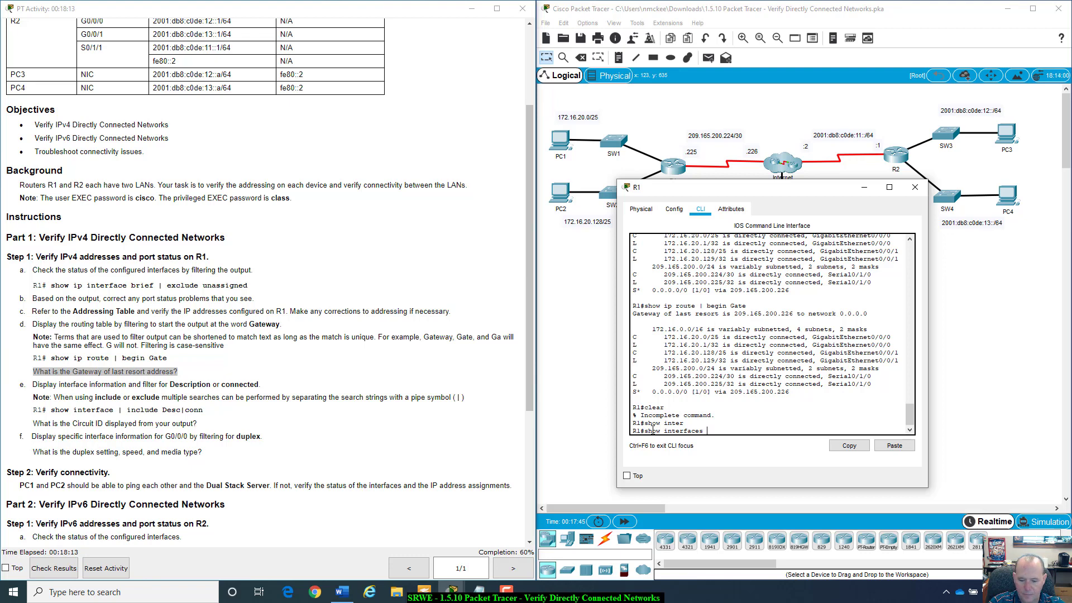
text(| )
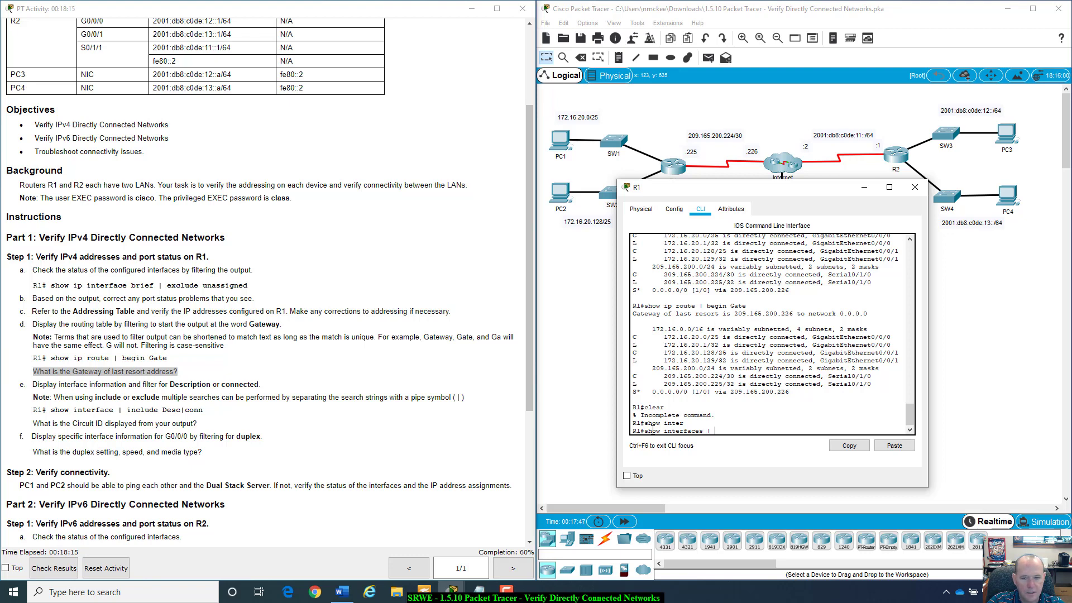
text(inclu)
text(de Dec)
text(c)
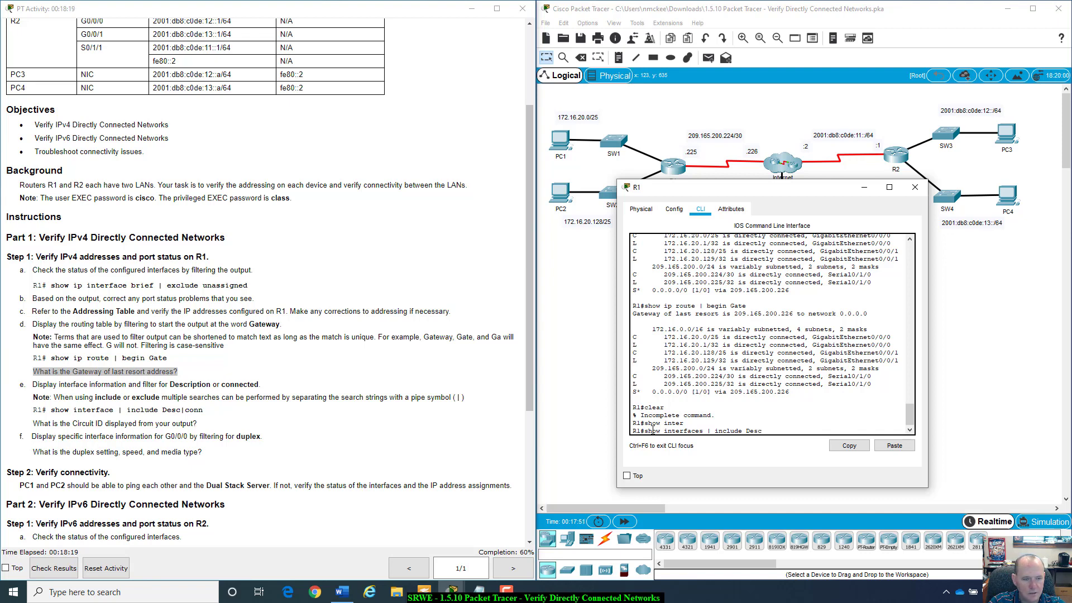
text(|conn)
key(Return)
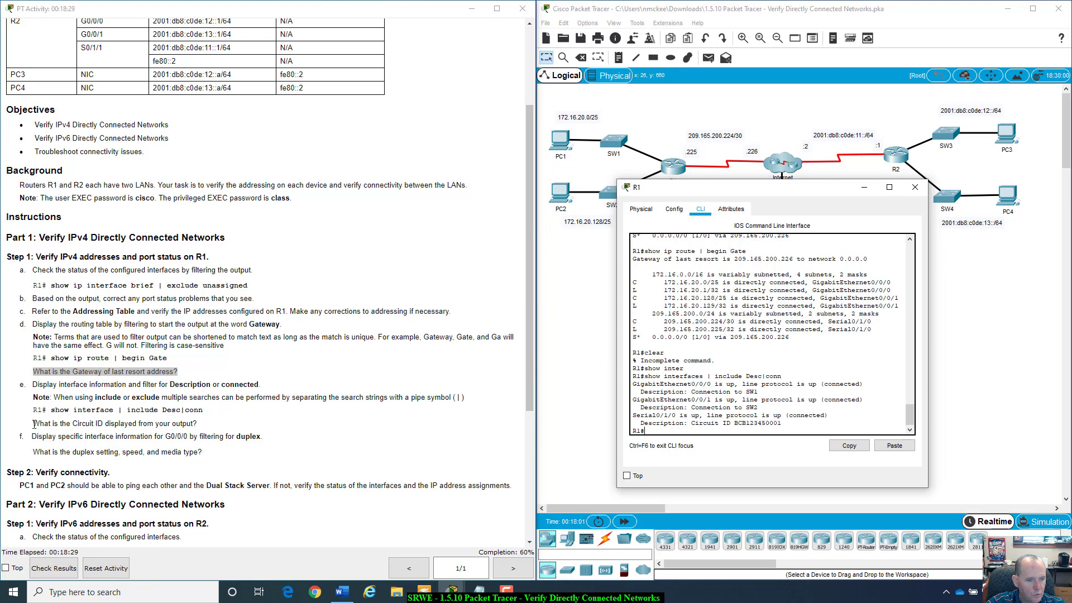
- Highlight Serial0/1/0's circuit ID and the Connection to SW1 and SW2 descriptions
drag(33, 423, 208, 429)
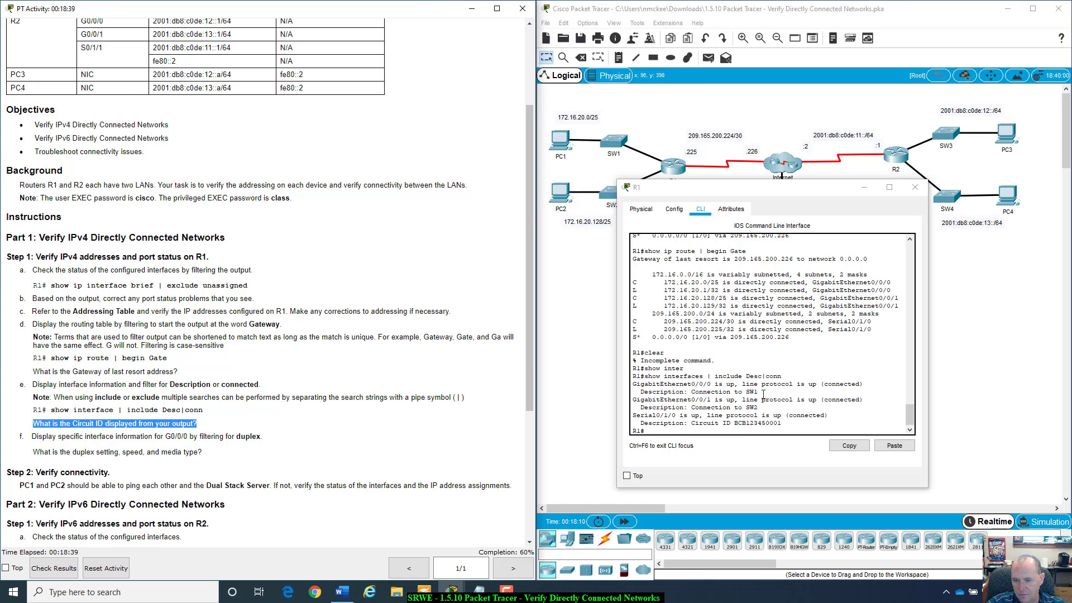
drag(782, 422, 691, 423)
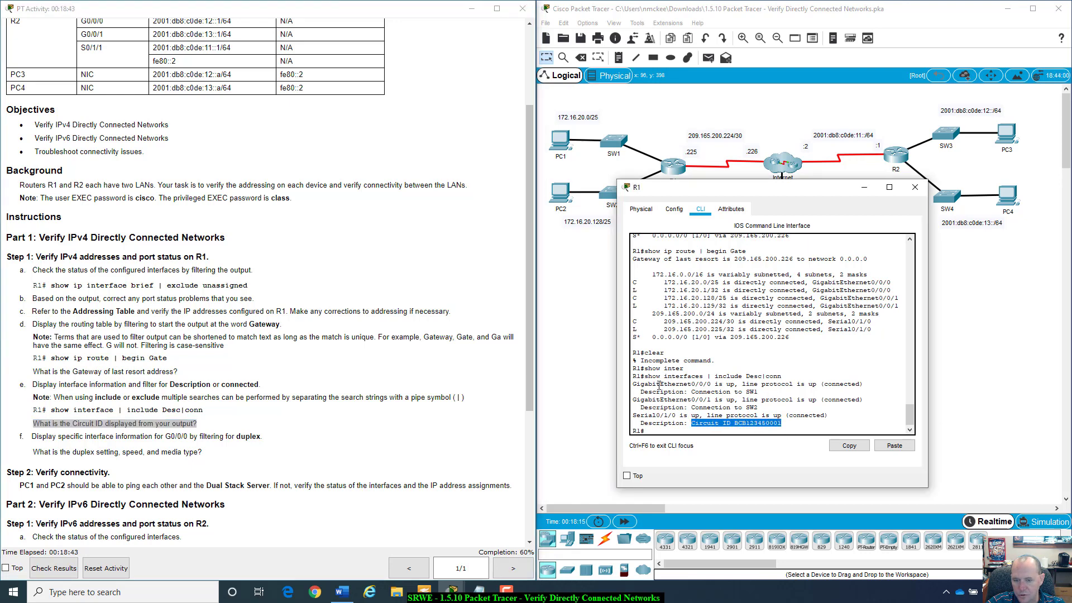
click(642, 395)
drag(642, 395, 765, 405)
click(654, 387)
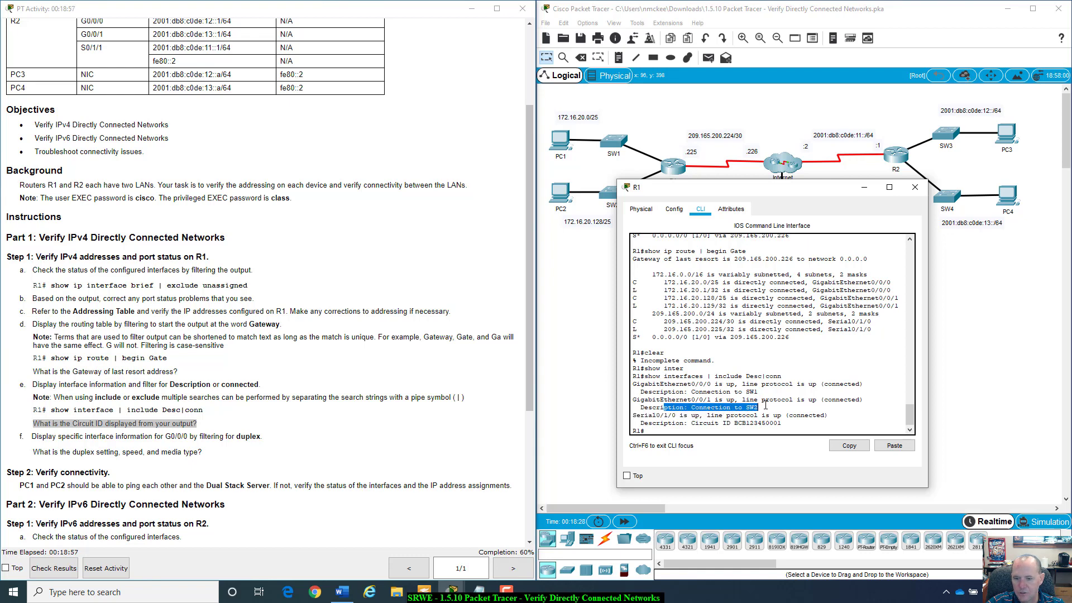
click(765, 406)
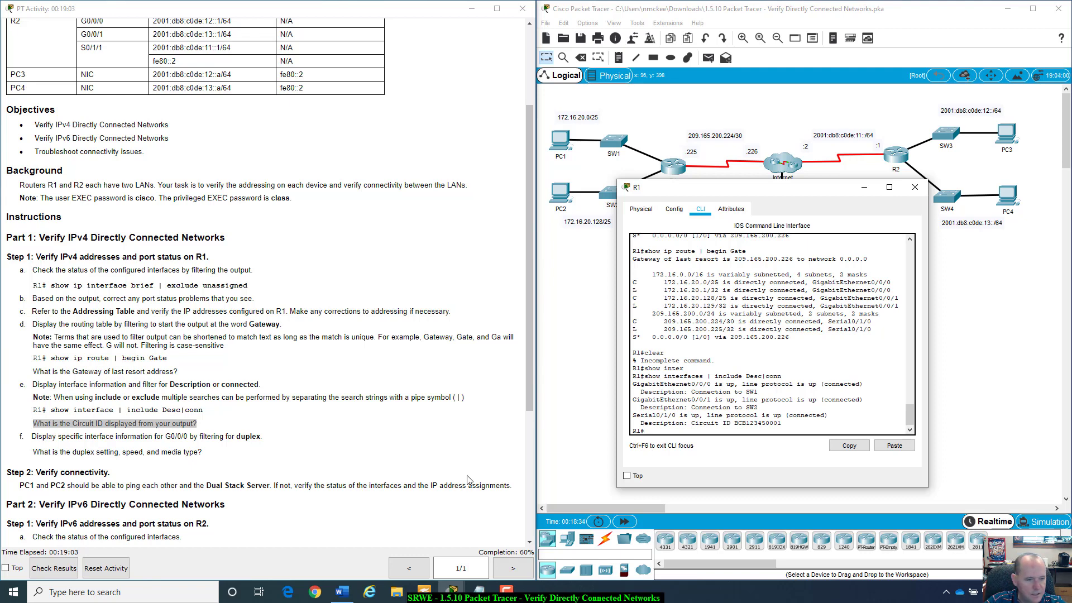
- Highlight the show interfaces command and its Full-duplex, 100Mb/s, media type RJ45 output line
scroll(99, 446, down, 1)
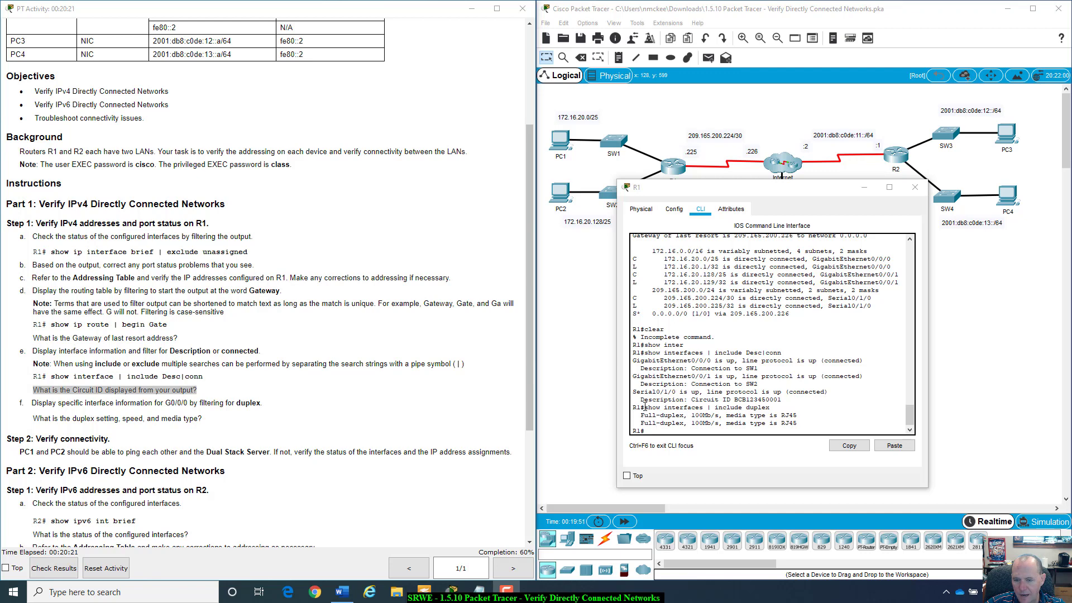
drag(645, 407, 700, 411)
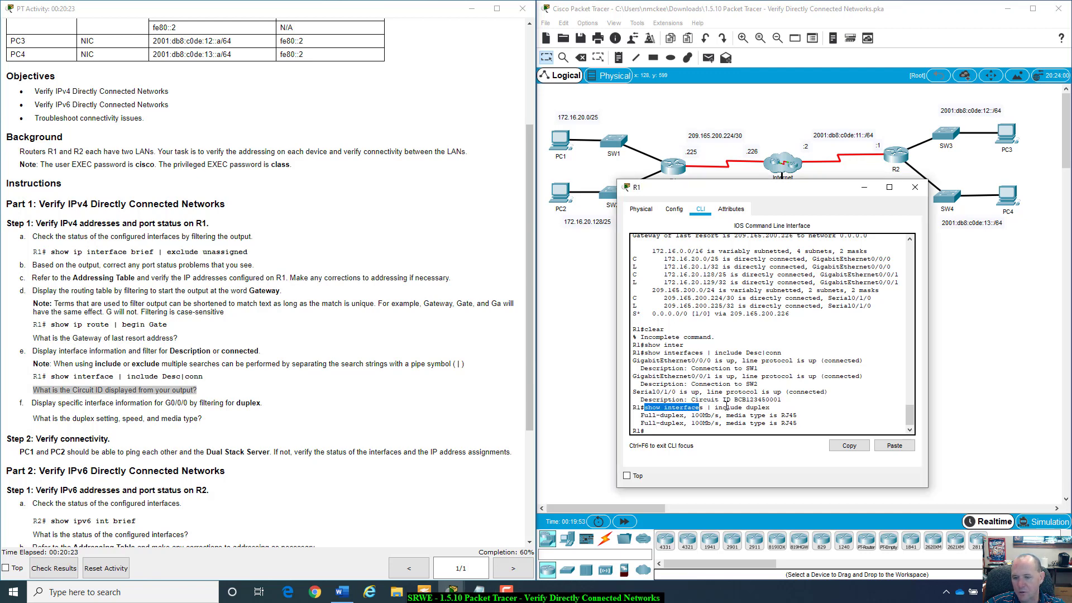
drag(641, 415, 688, 416)
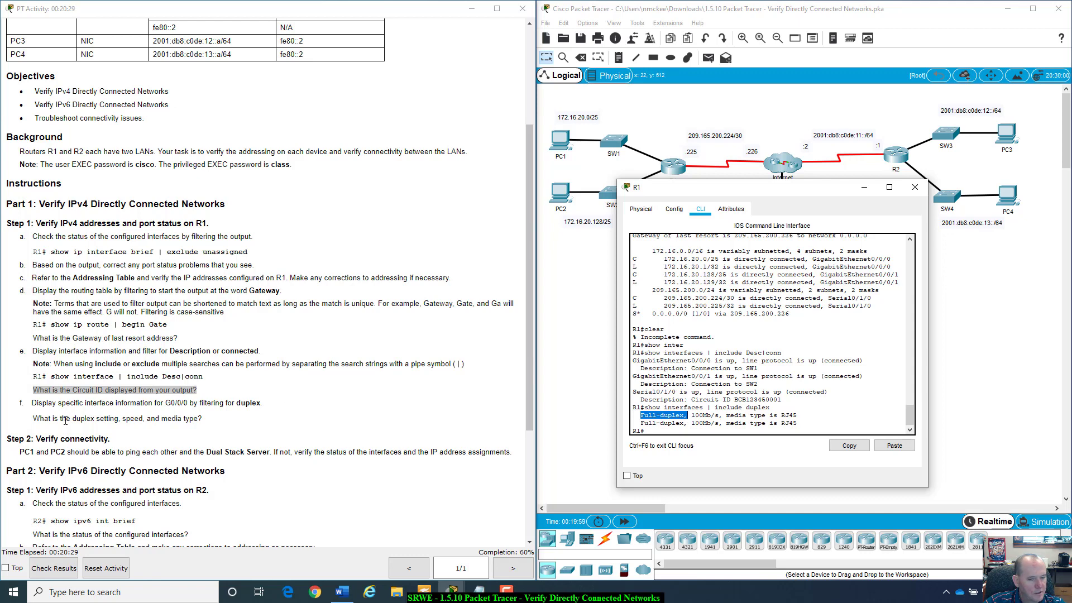
click(666, 430)
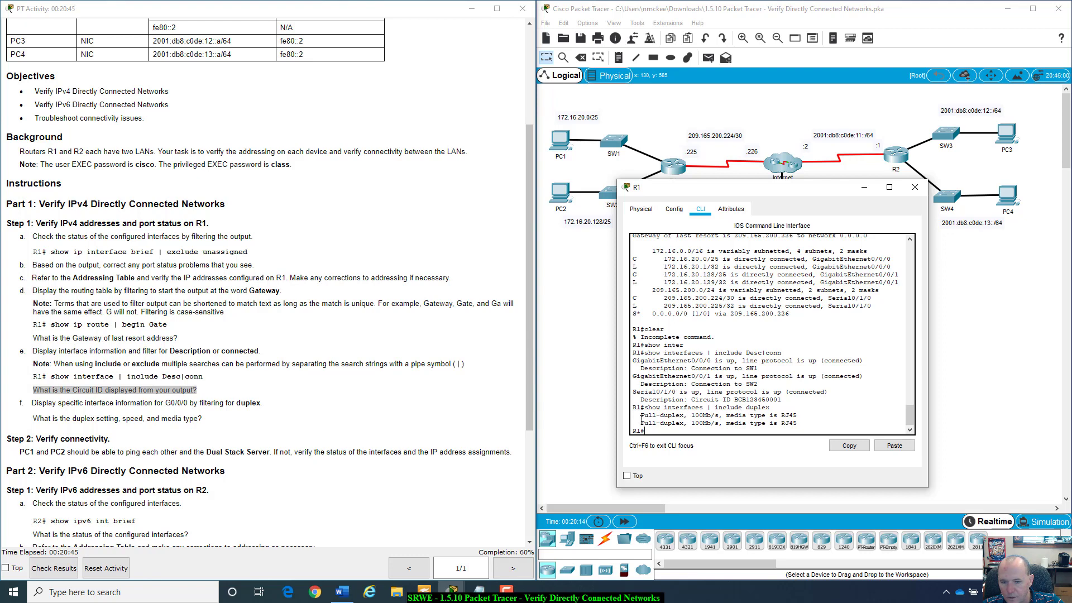
drag(639, 415, 808, 416)
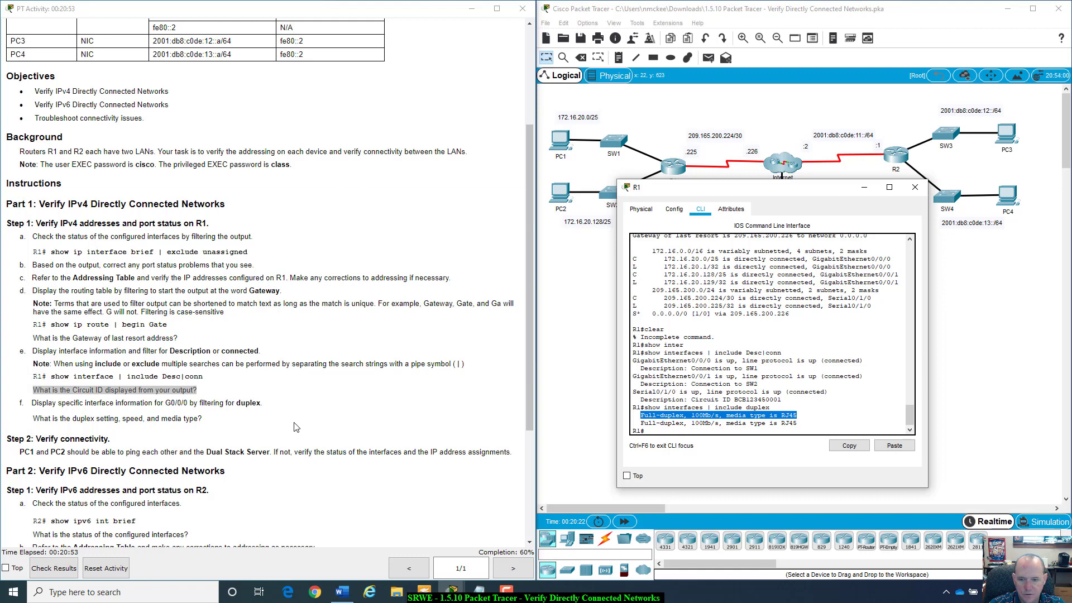
- Highlight the show interface g0/0/0 | include duplex command and its Full-duplex and RJ45 values
click(673, 428)
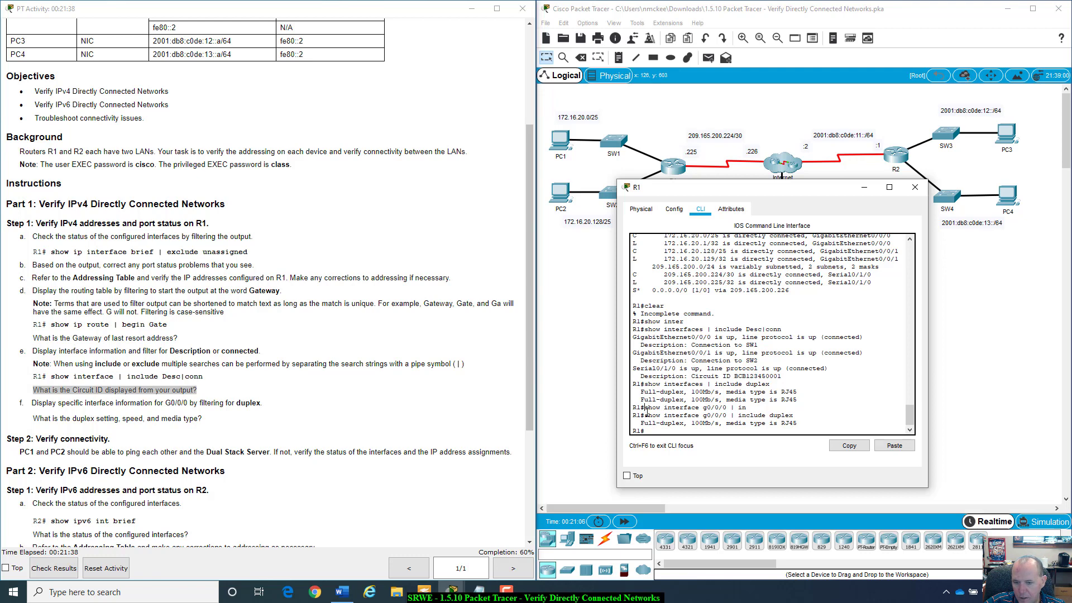
drag(647, 415, 709, 417)
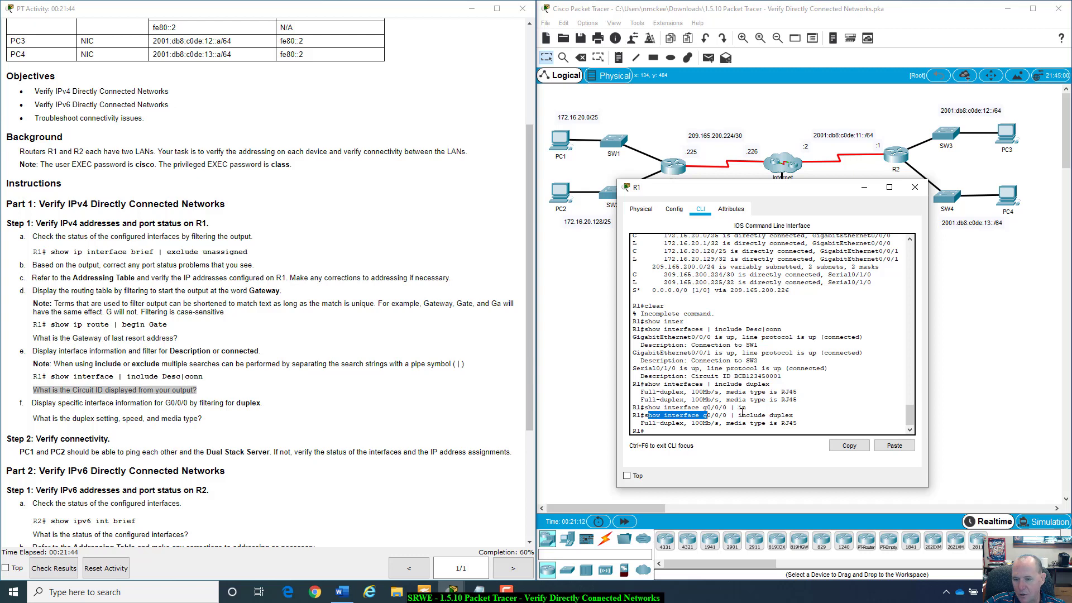
drag(741, 415, 795, 420)
click(795, 420)
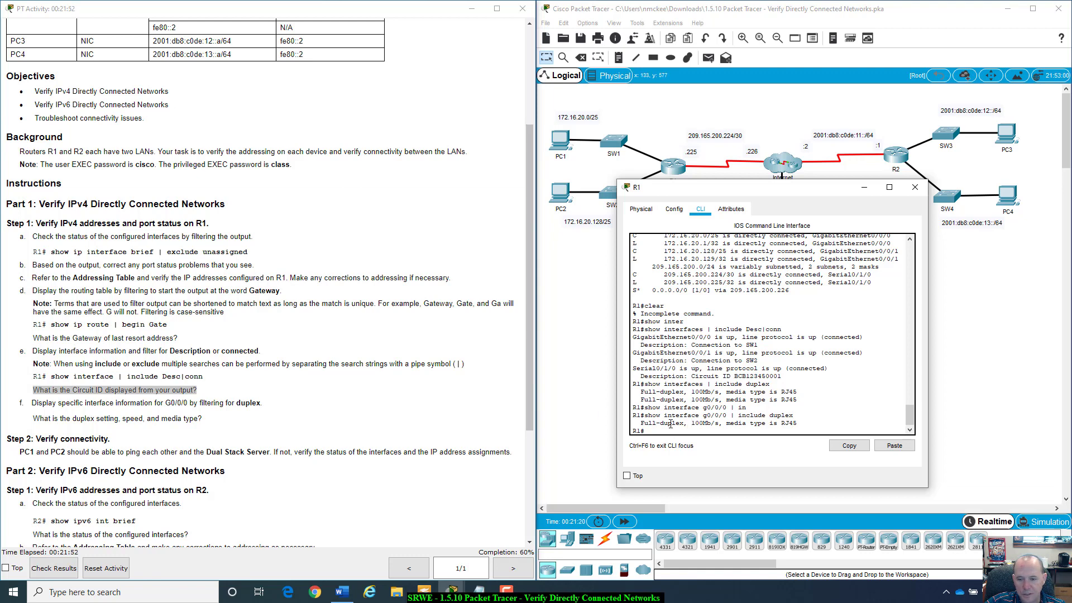
drag(684, 423, 718, 426)
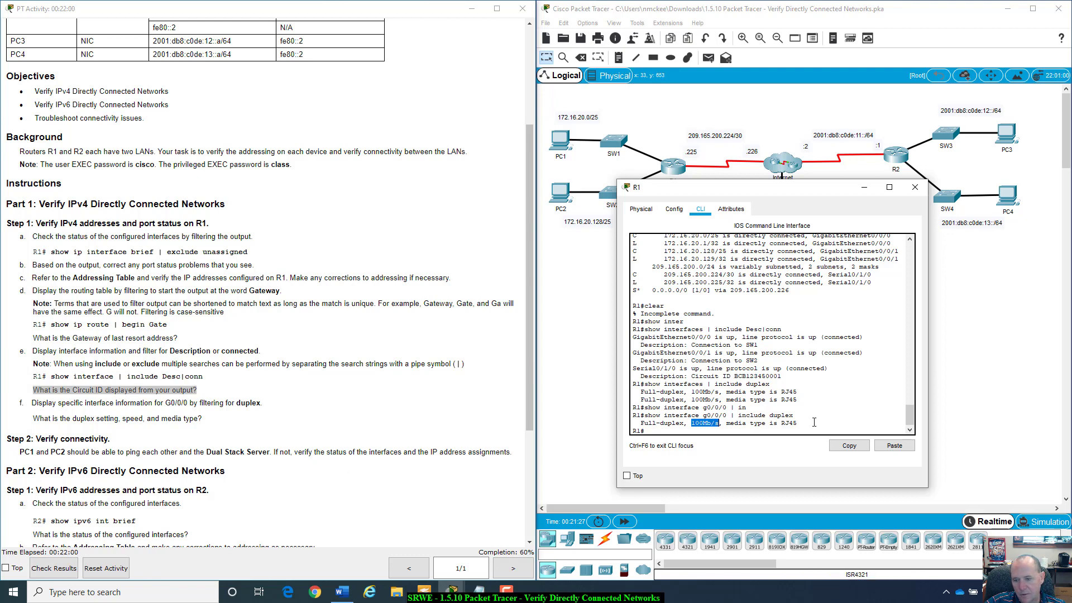
drag(813, 422, 785, 423)
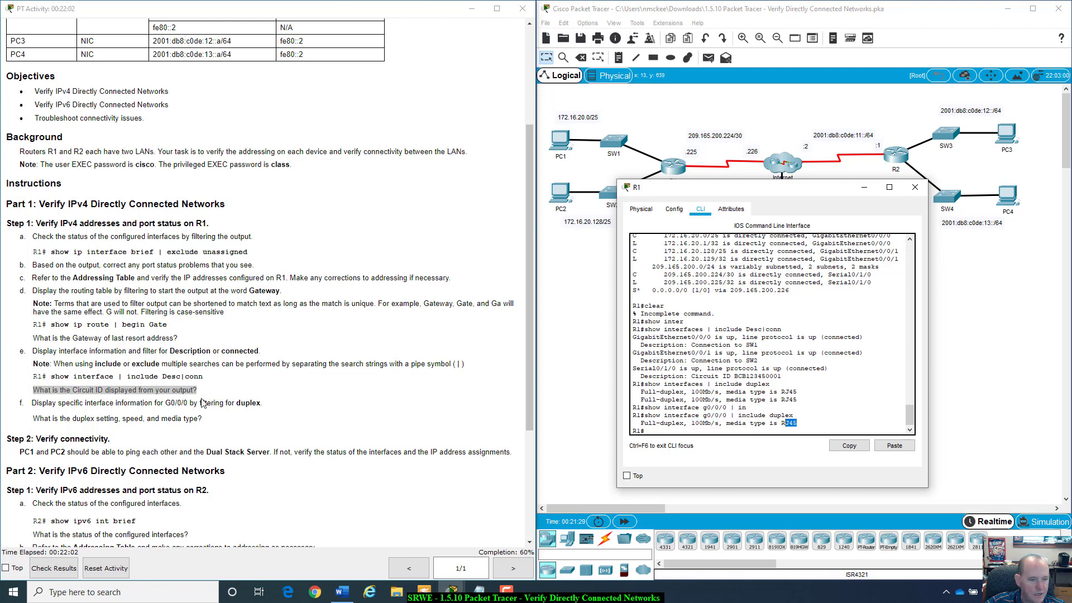
scroll(203, 402, down, 3)
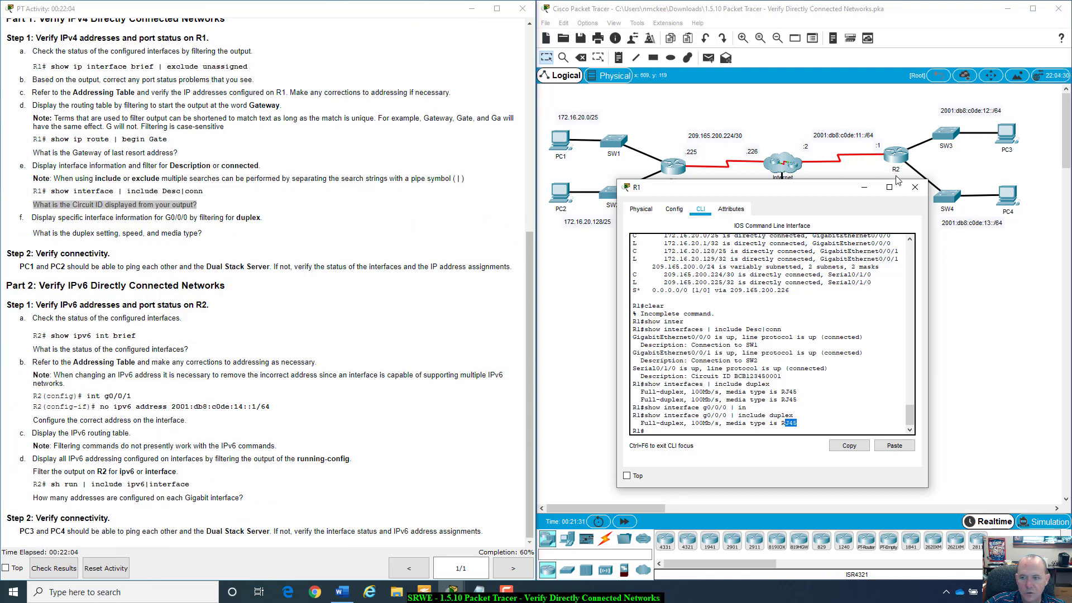
- Close R1 and open PC1's Desktop IP Configuration settings
click(914, 186)
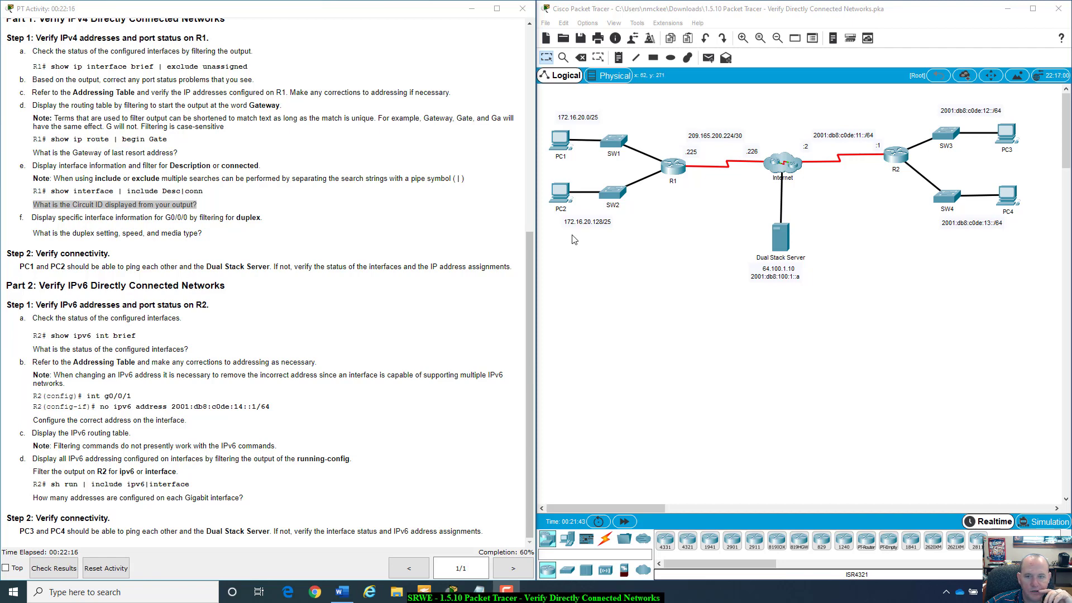
click(554, 146)
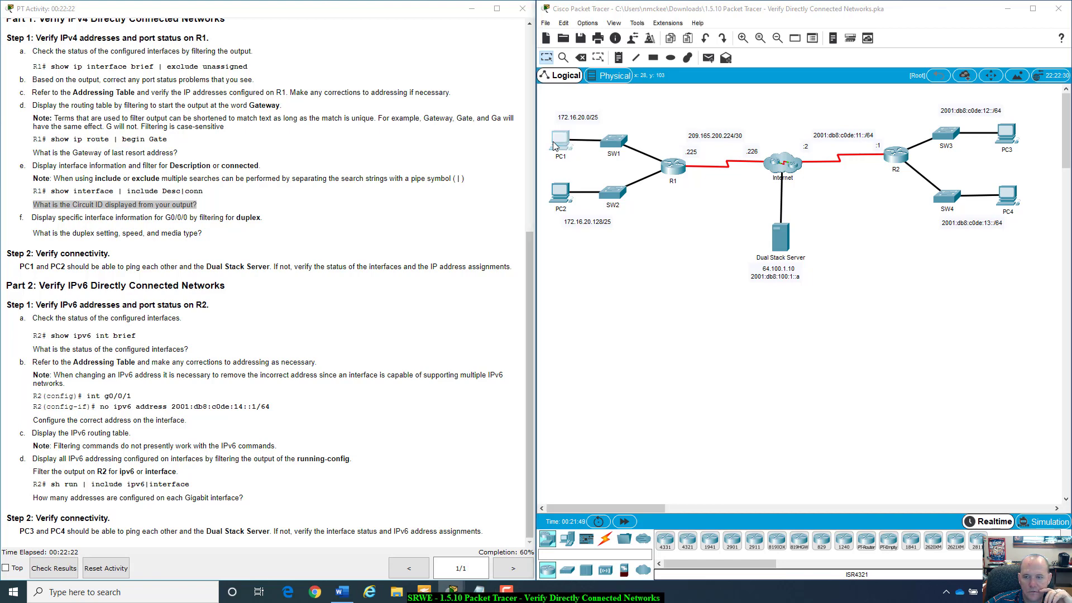
drag(705, 150, 762, 309)
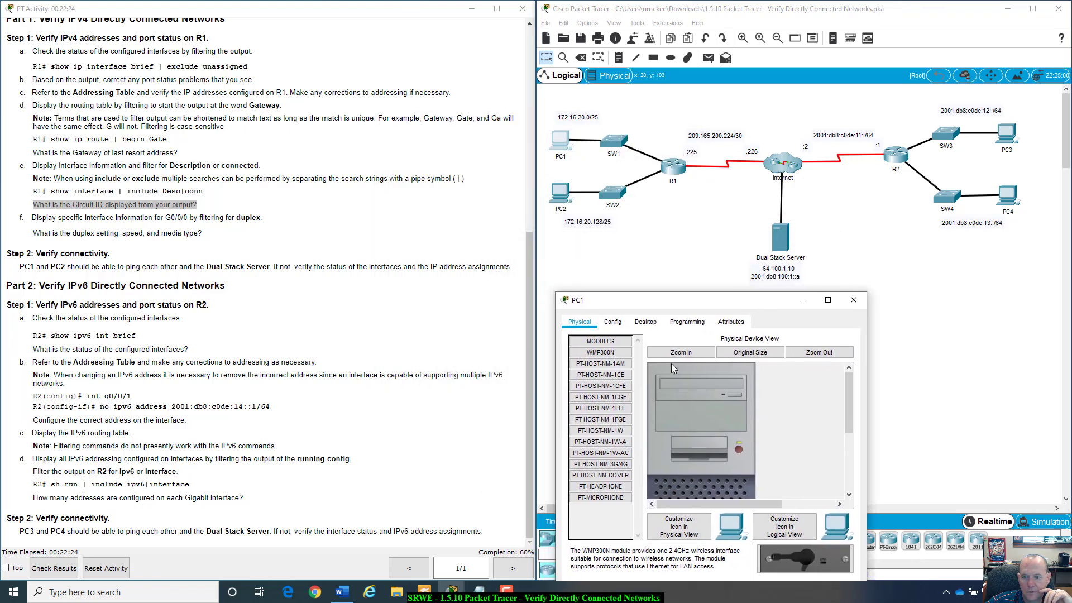
click(645, 322)
click(608, 355)
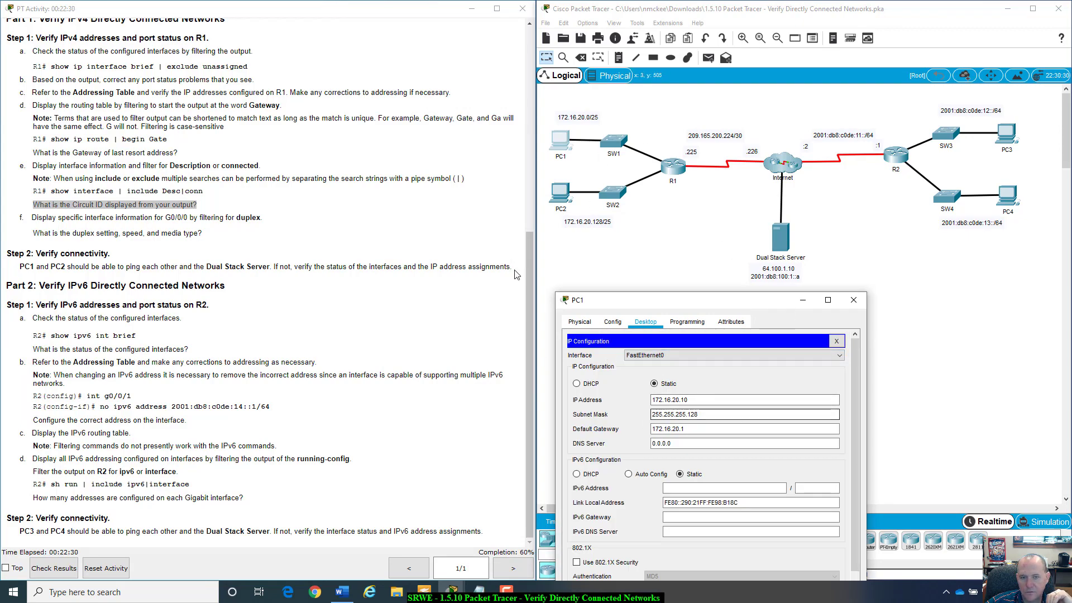
- Check PC1's subnet mask 255.255.255.128 and gateway 172.16.20.1, then close IP Configuration
scroll(516, 255, up, 10)
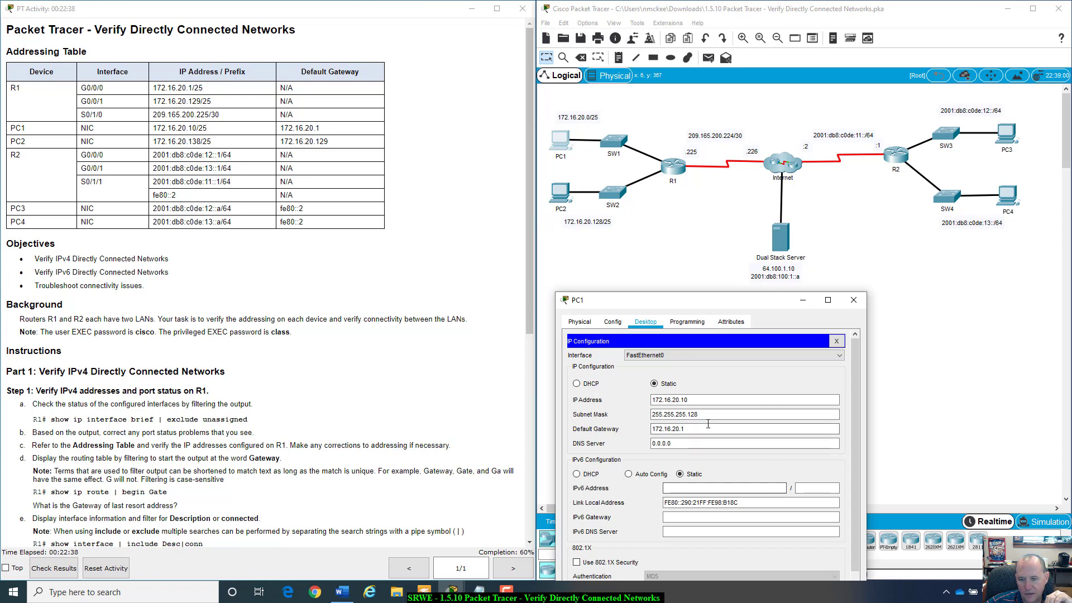
double_click(693, 413)
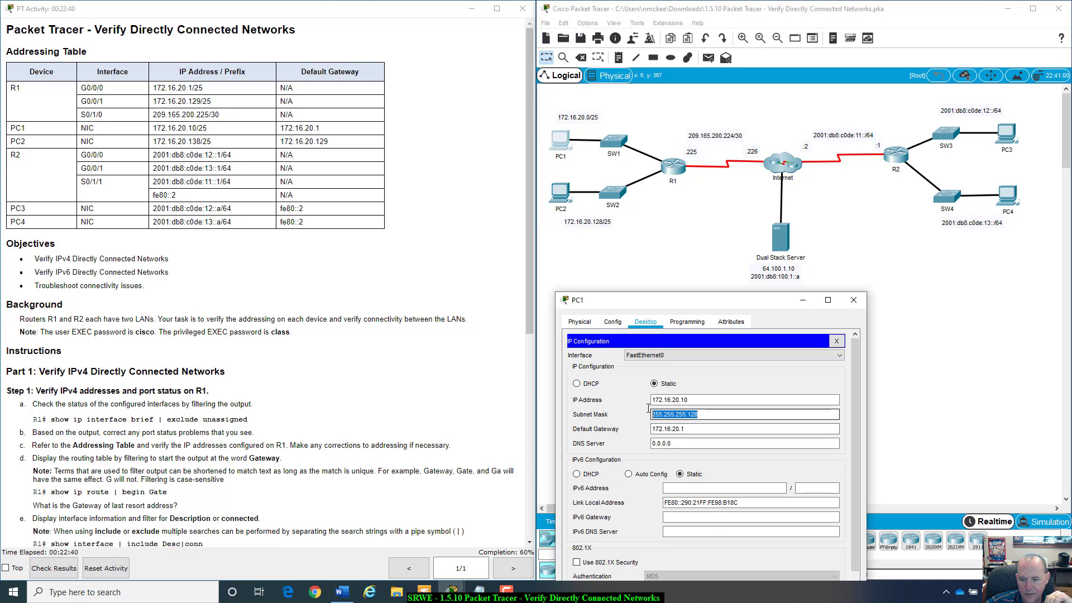
click(693, 414)
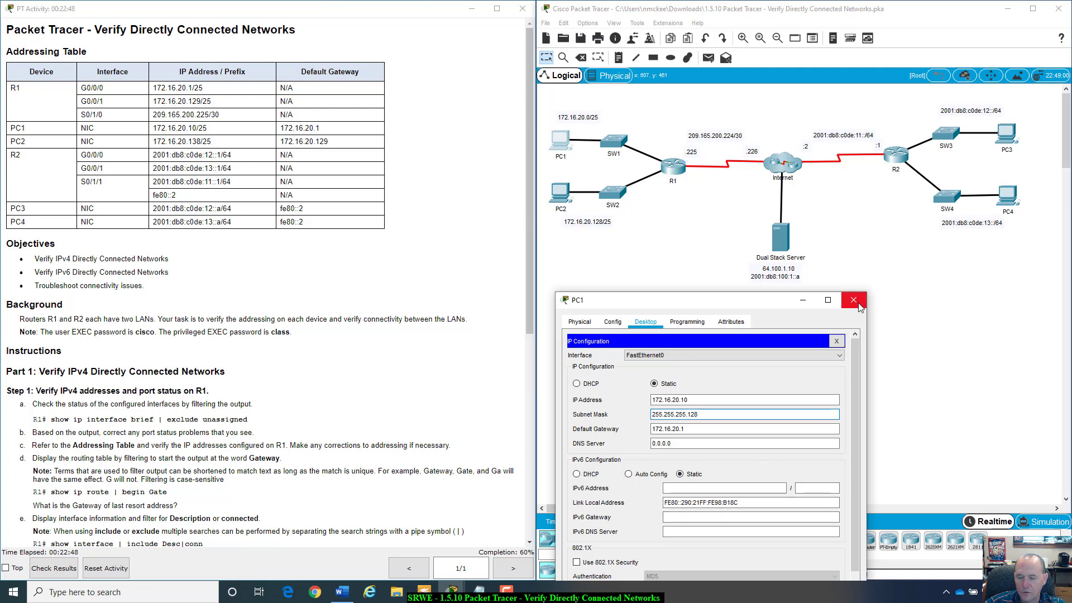
click(836, 341)
- Ping 64.100.1.10 from PC1's Command Prompt, getting 3 of 4 replies, then close PC1
click(789, 357)
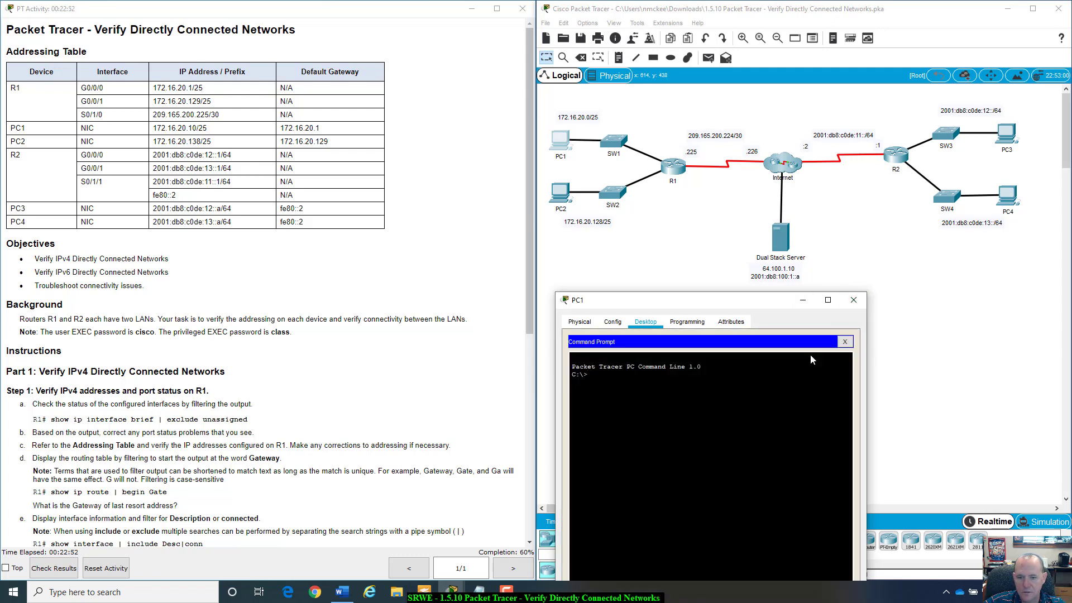
text(ping 64.1)
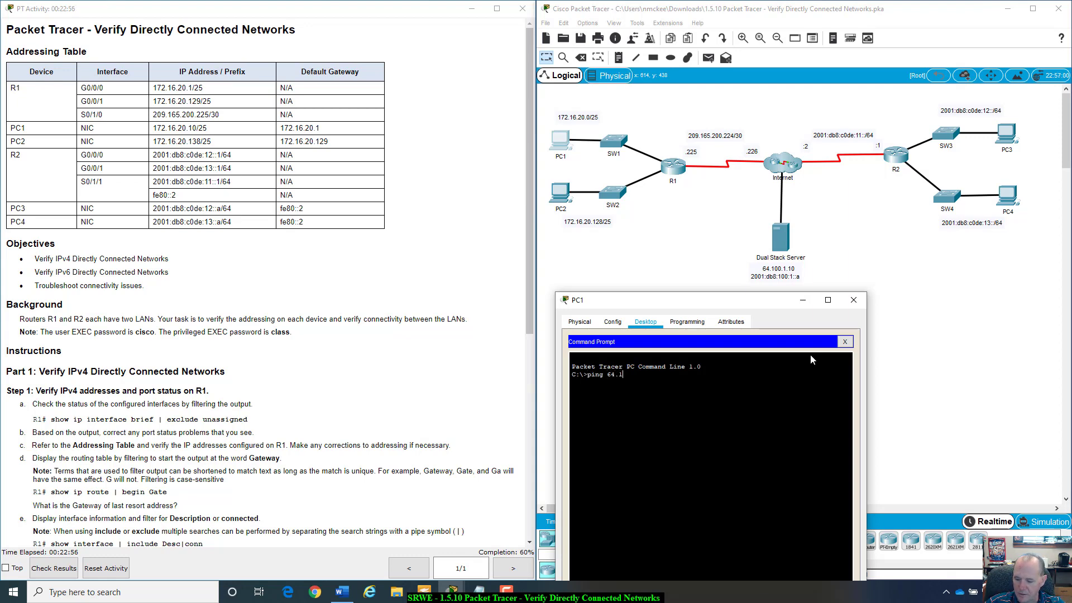
text(00.1.10)
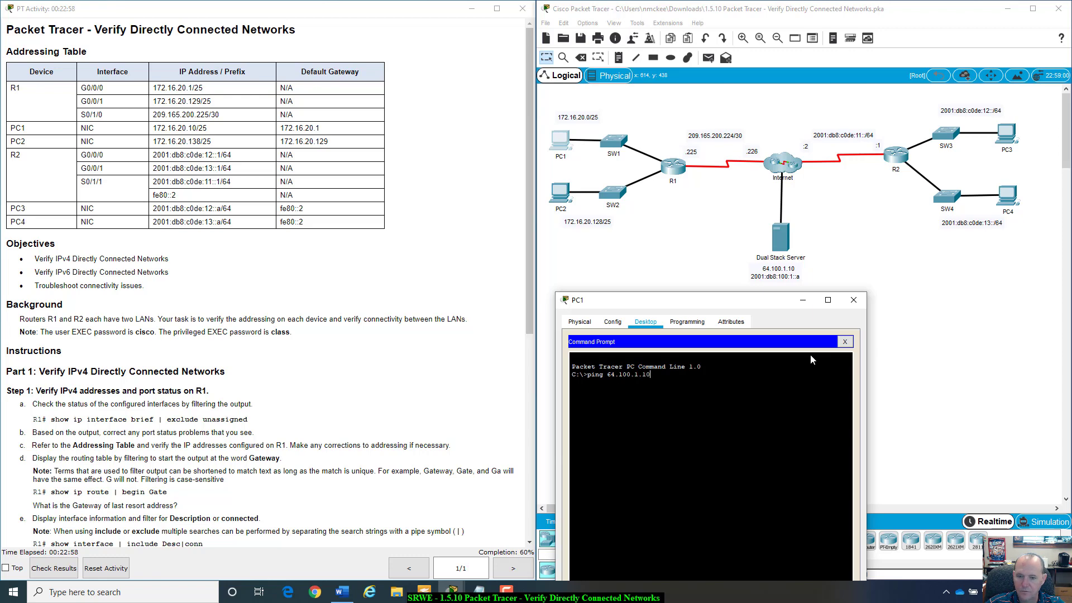
key(Return)
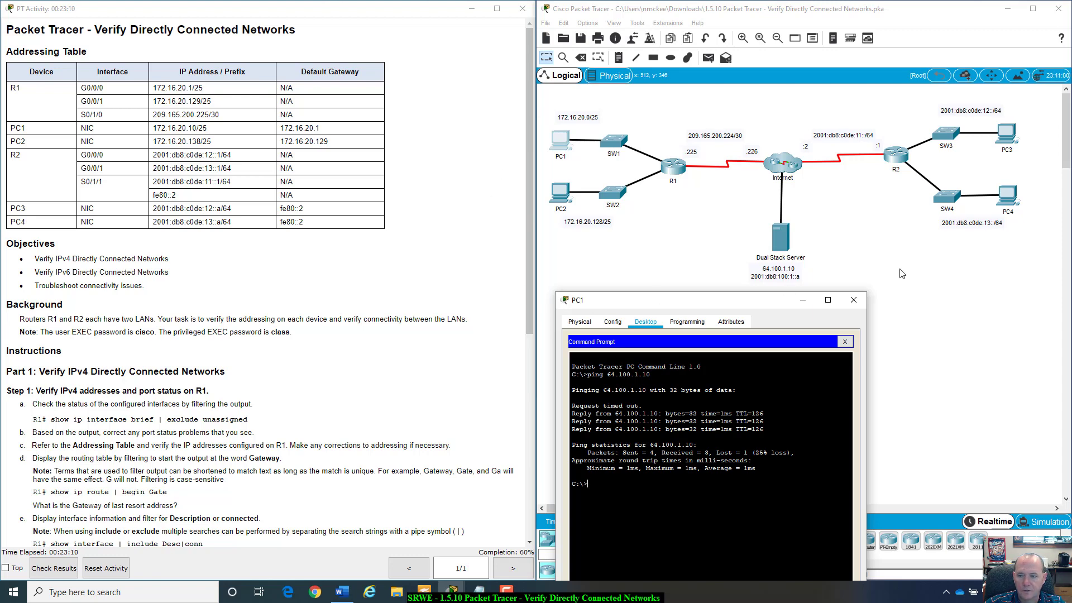
click(865, 303)
- Ping PC1 at 172.16.20.10 from PC2's Command Prompt, getting 4 of 4 replies
click(557, 193)
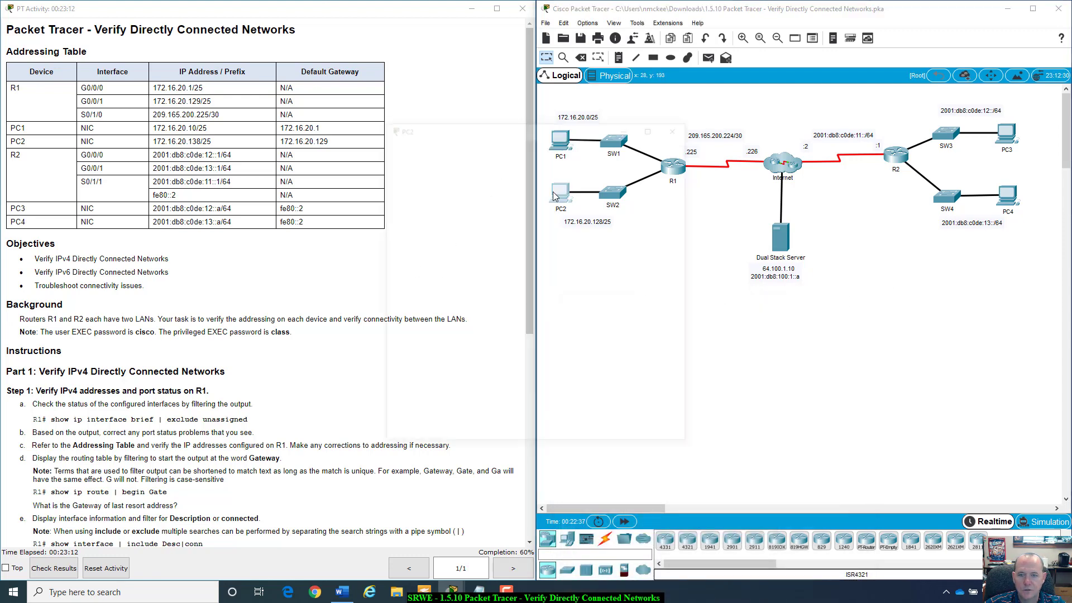
drag(599, 130, 778, 282)
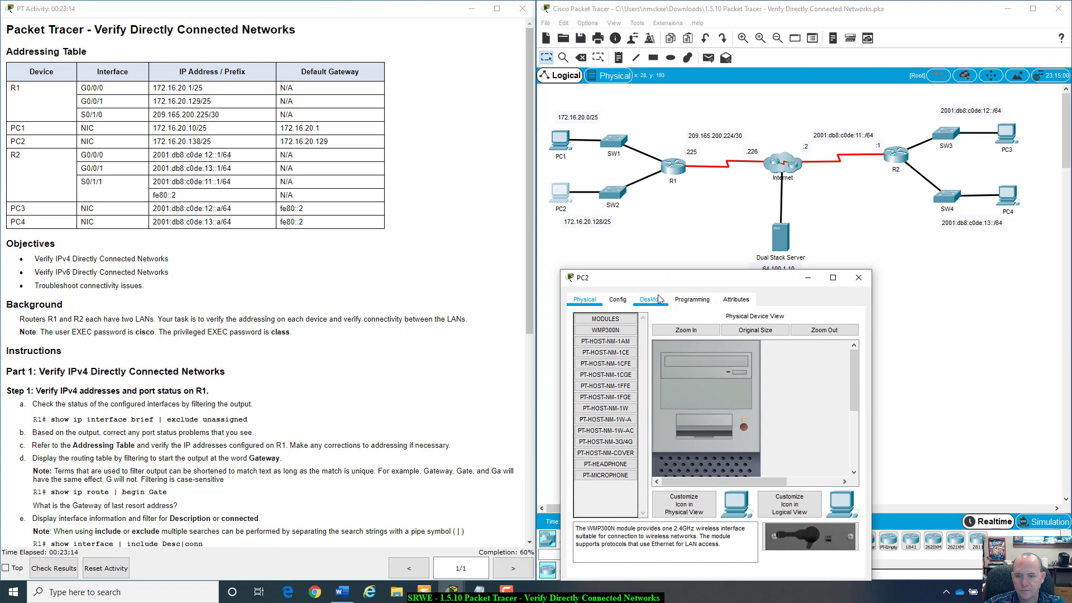
click(675, 301)
click(650, 300)
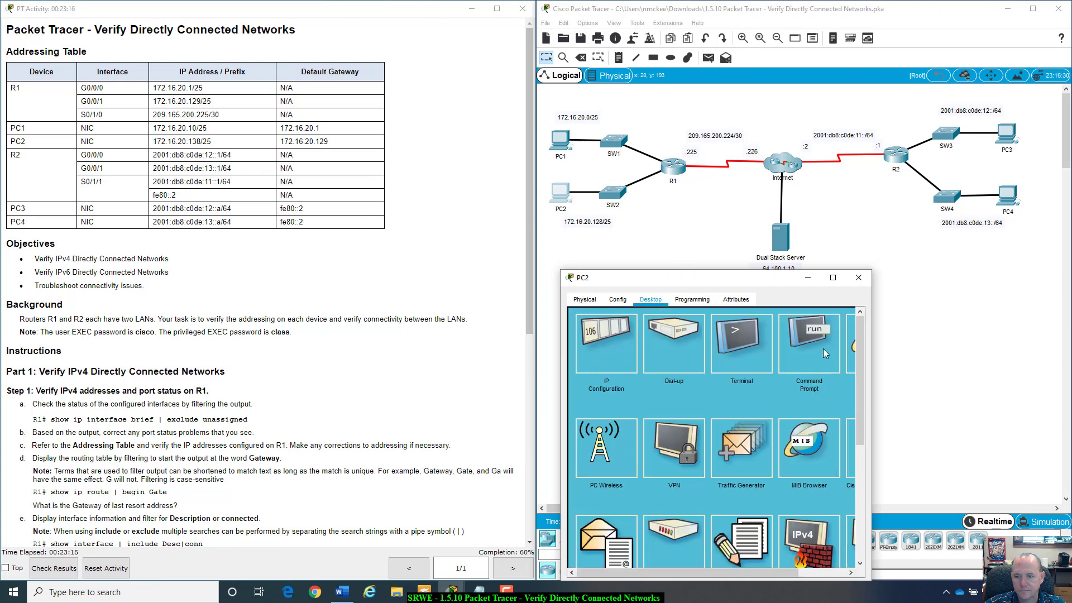
click(824, 352)
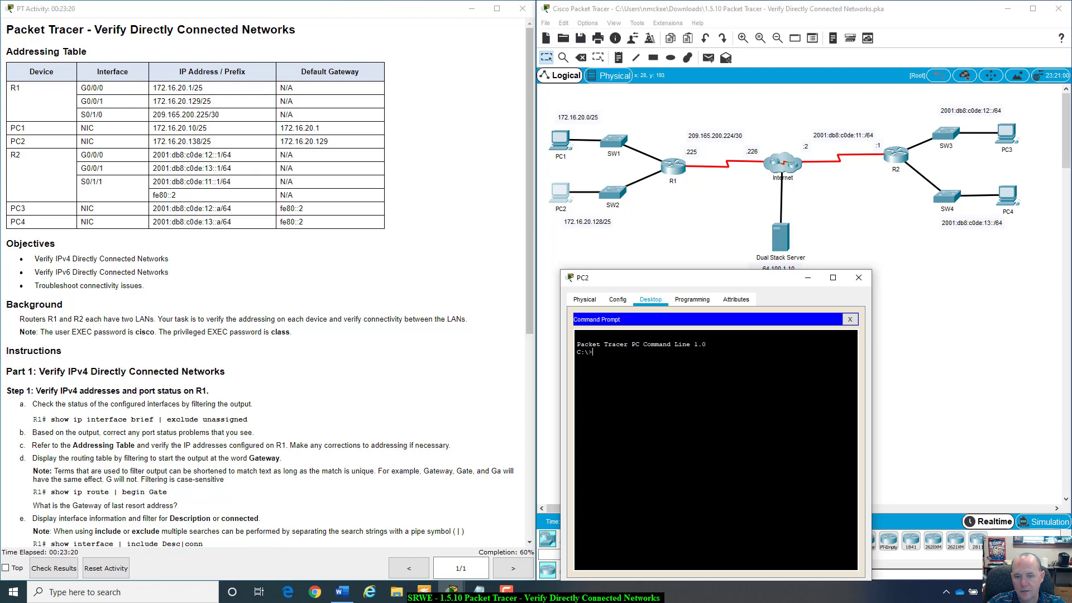
text(ping 17)
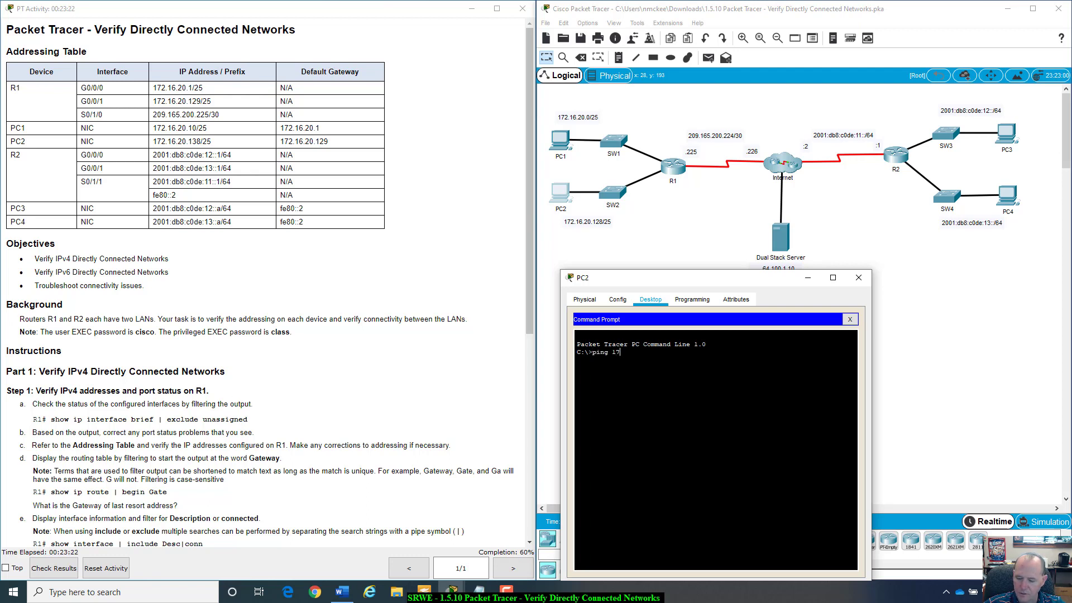
text(2.16.20.)
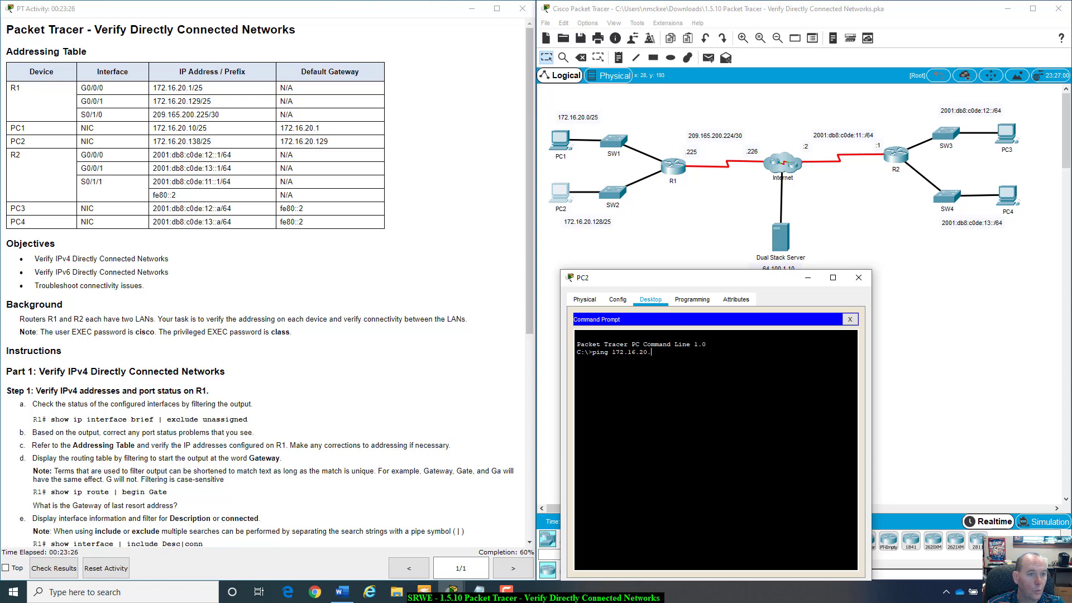
text(1)
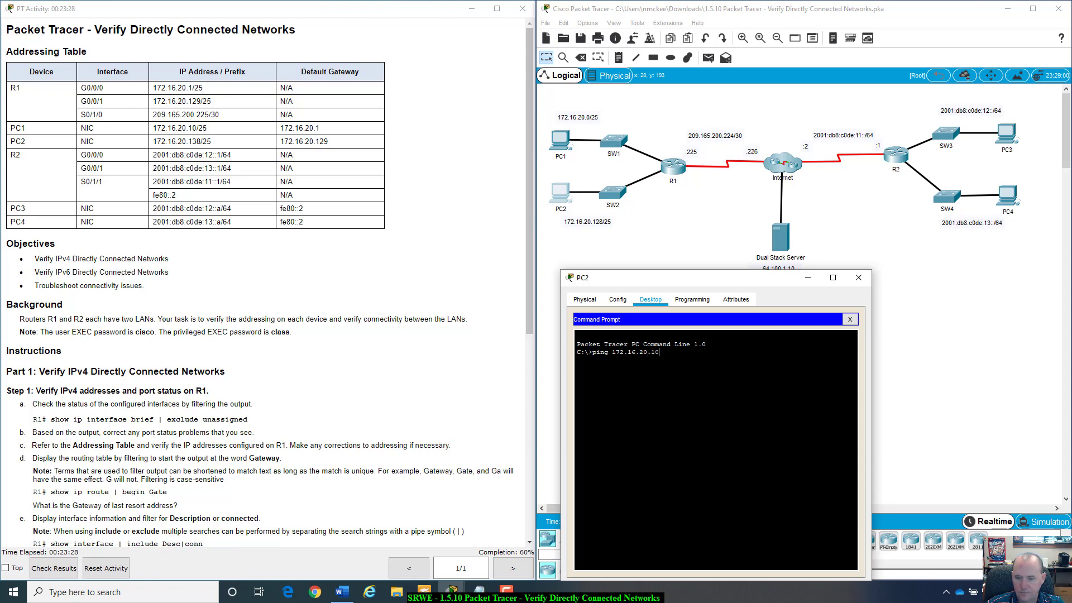
text(0)
key(Return)
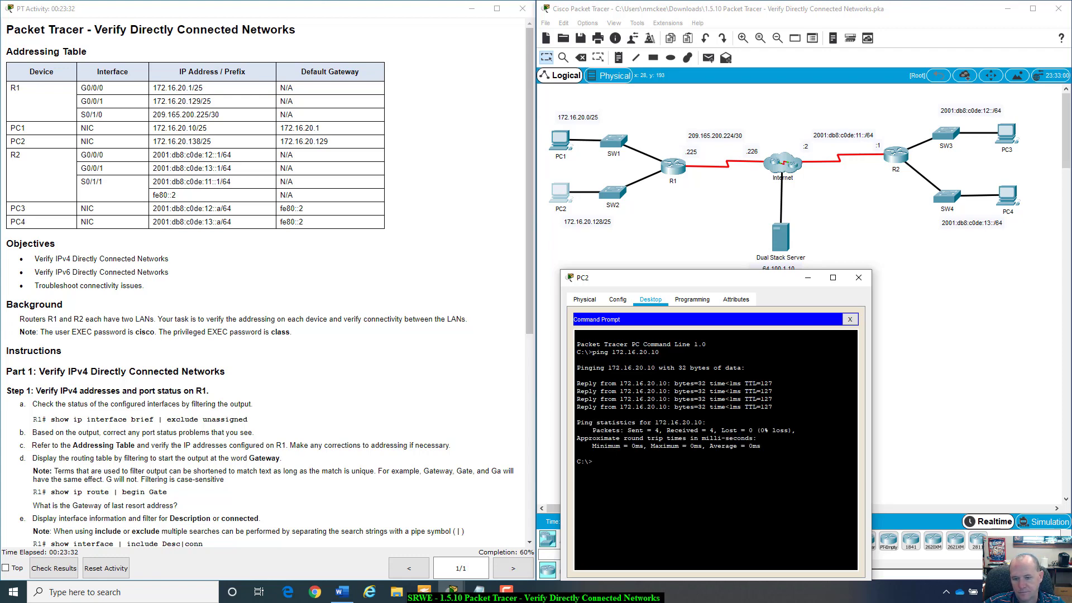
- Ping the server at 64.100.1.10 from PC2, then close PC2's window
key(Up)
key(BackSpace)
key(BackSpace)
key(BackSpace)
key(BackSpace)
key(BackSpace)
key(BackSpace)
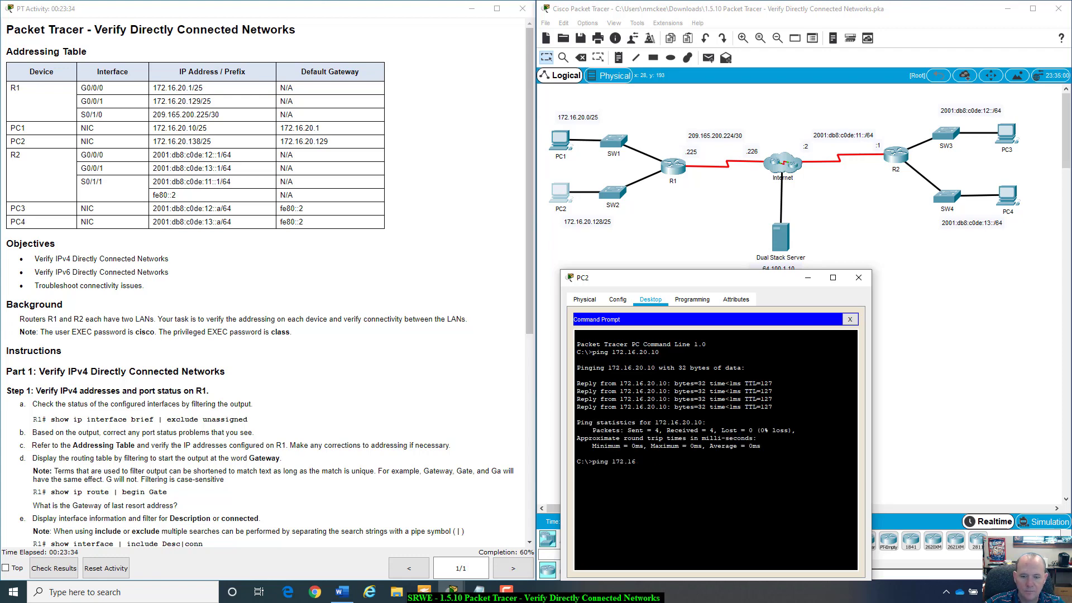
key(BackSpace)
key(BackSpace)
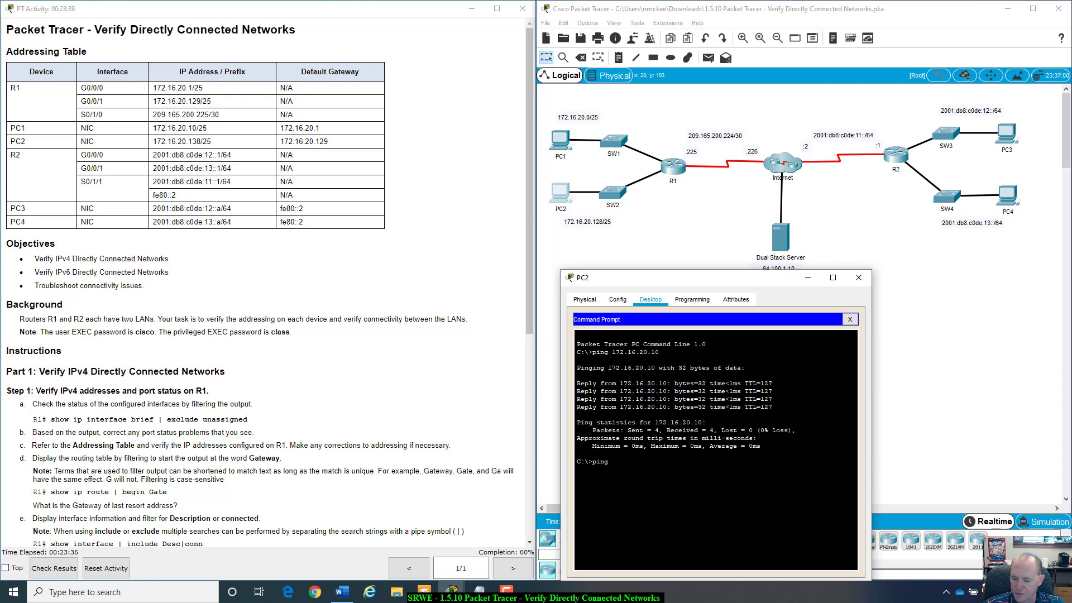
text(64.100.1.10)
key(Return)
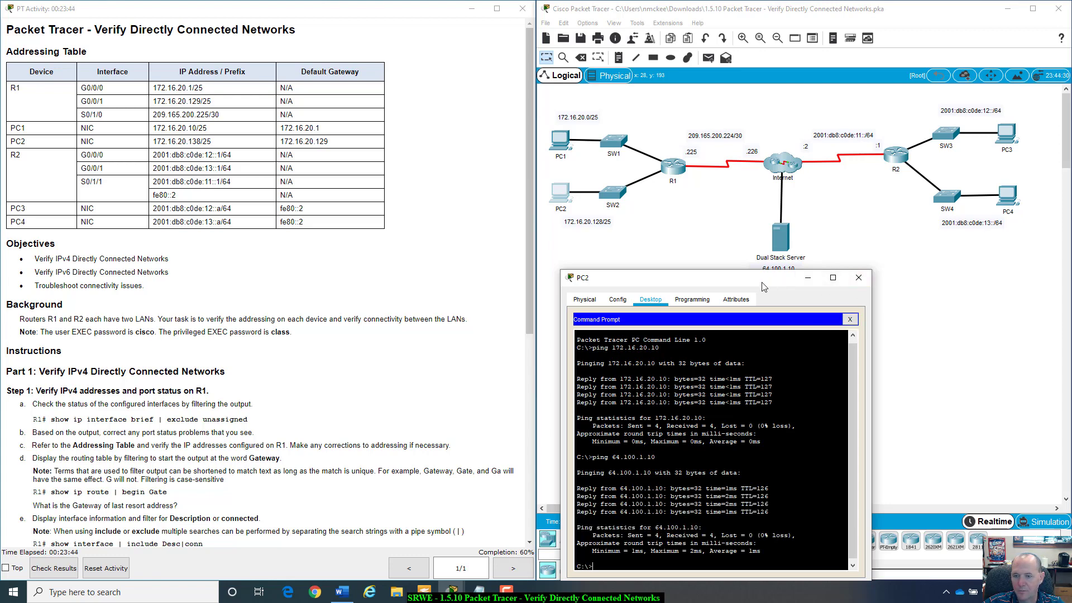
drag(763, 286, 869, 318)
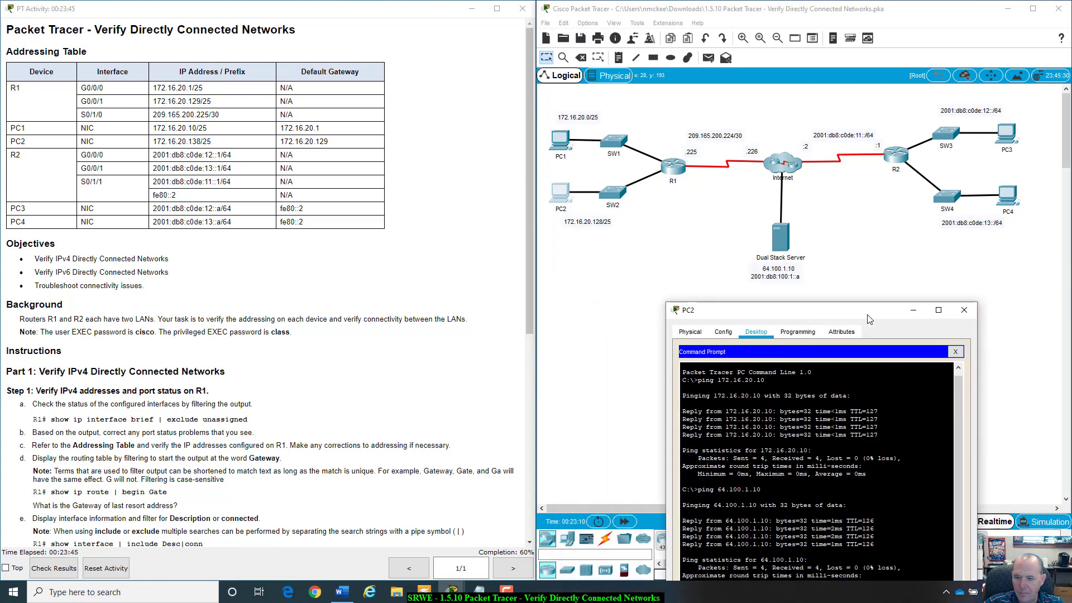
click(963, 310)
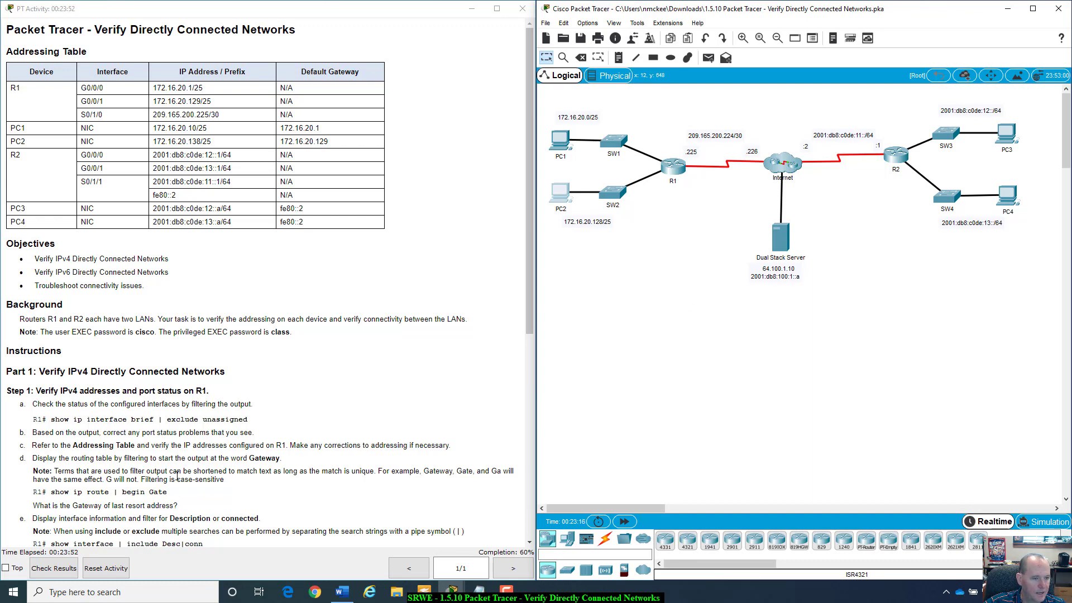
- Scroll the activity instructions to Part 2 and highlight the 'R2# show ipv6 int brief' line
scroll(177, 475, down, 3)
scroll(177, 475, down, 3)
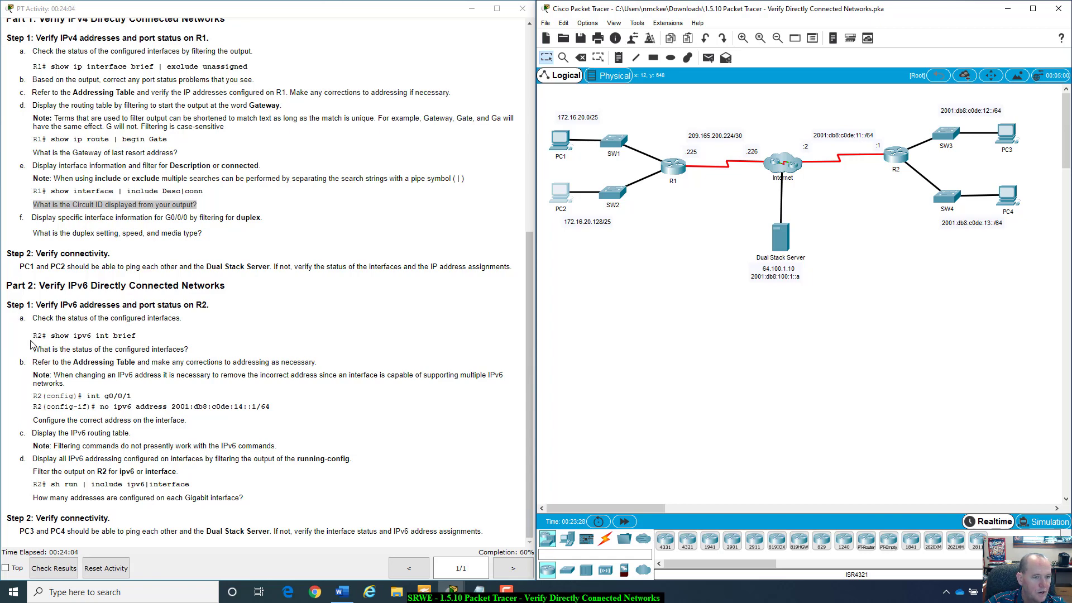
drag(34, 337, 146, 335)
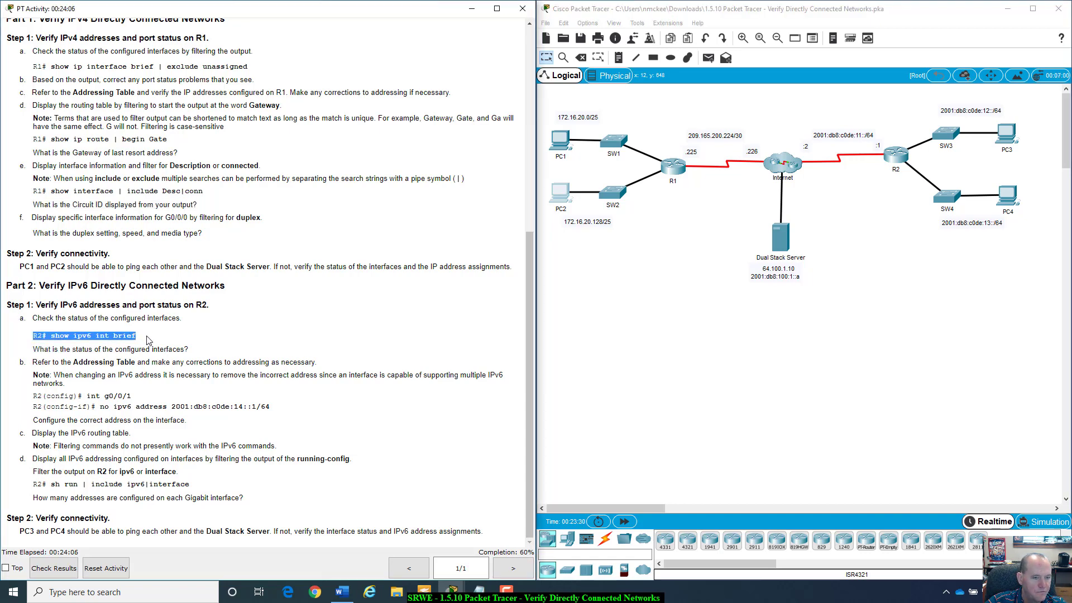
click(146, 335)
- Open router R2's window and switch to its CLI
click(893, 149)
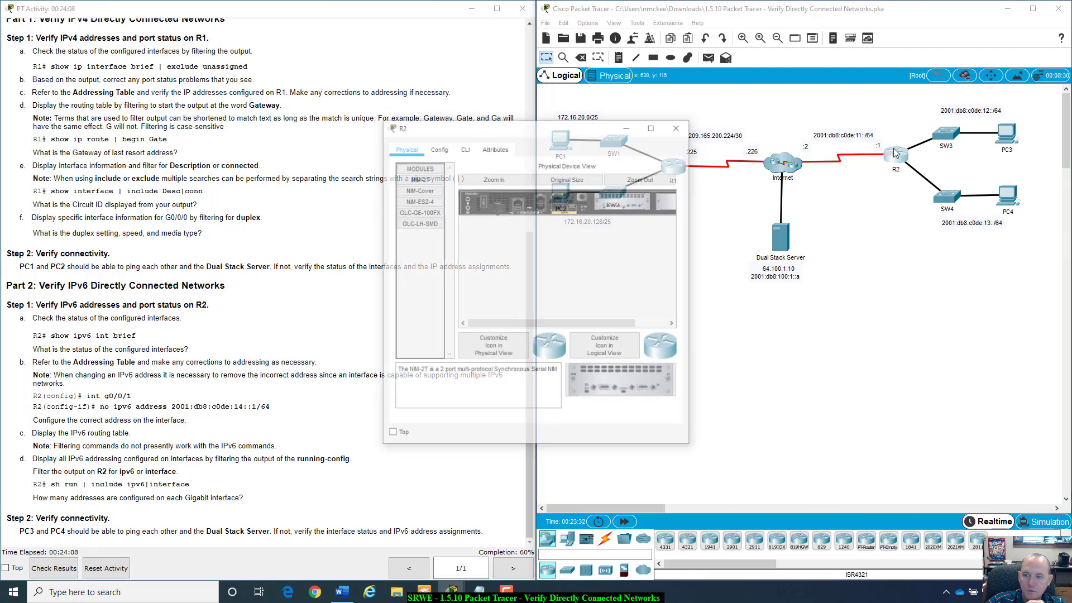
drag(538, 120, 714, 168)
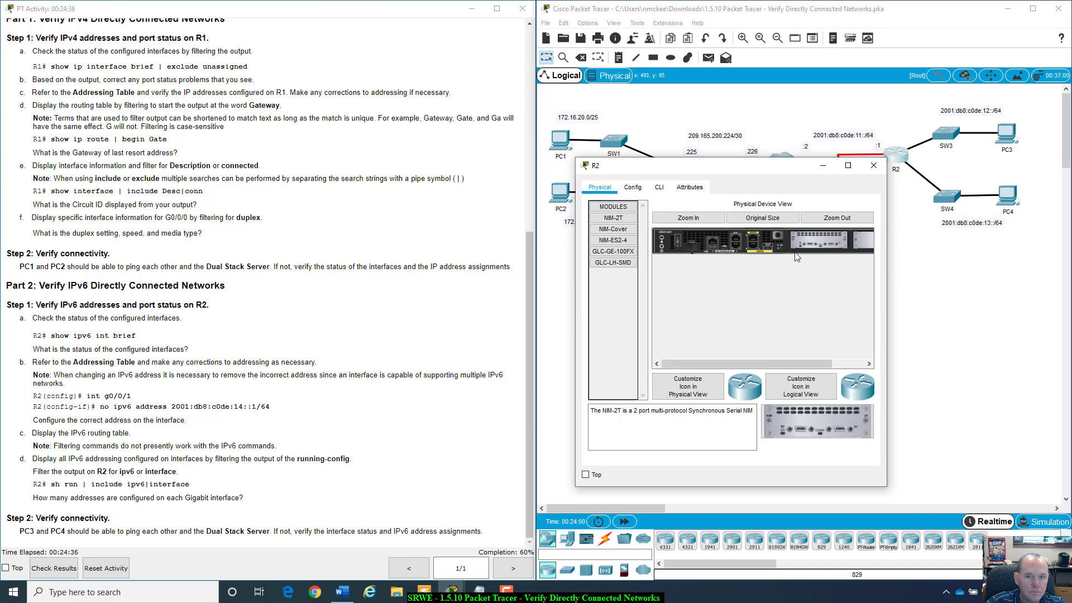
click(654, 190)
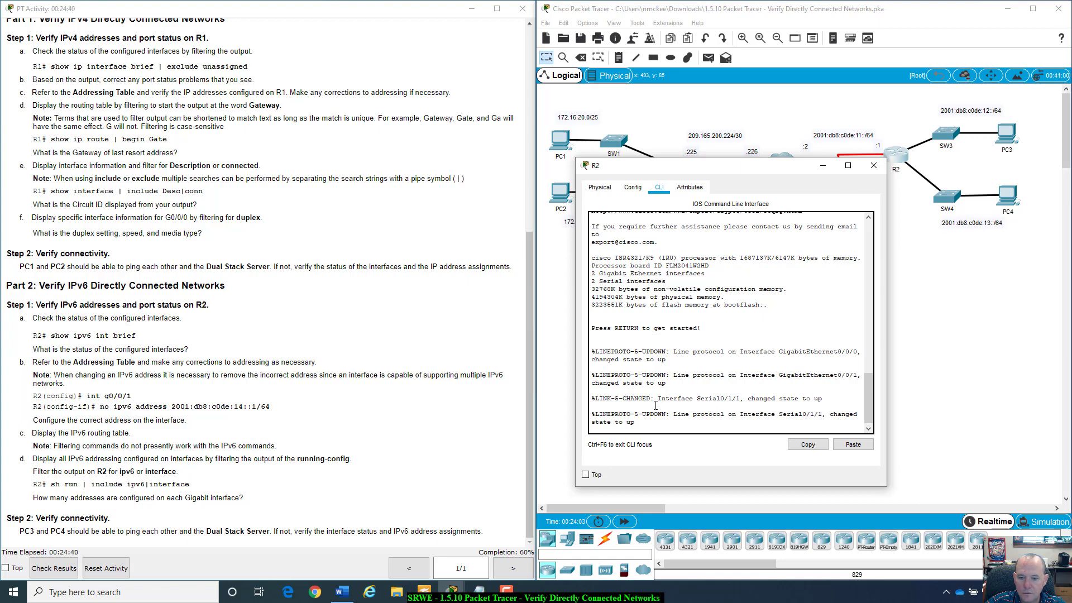
- Review R2's boot output, noting the System Bootstrap version and isr4300 image, down to the Password prompt
scroll(748, 309, up, 15)
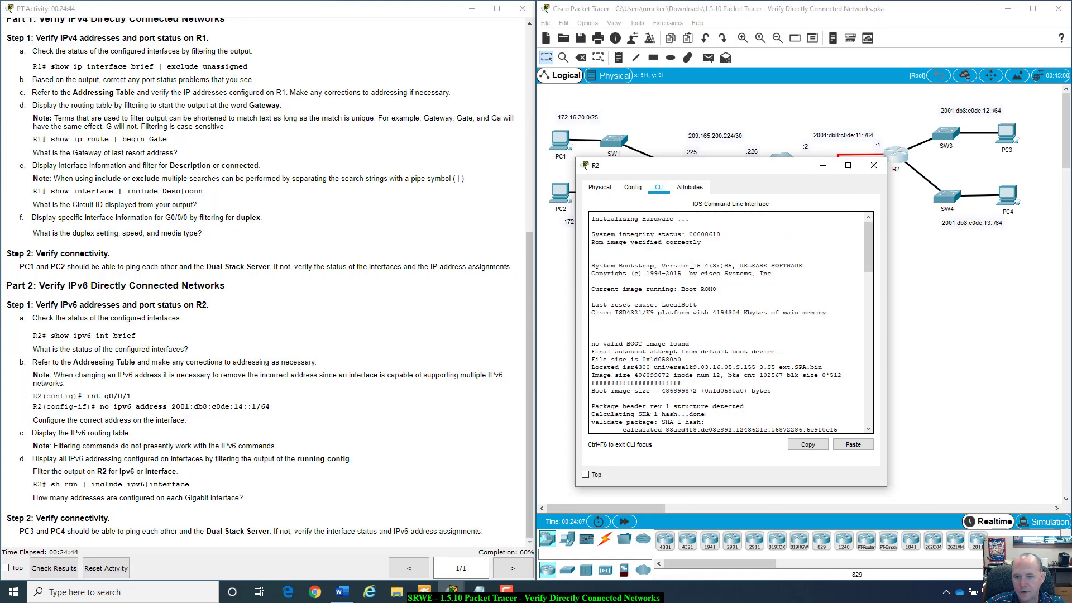
drag(660, 265, 806, 262)
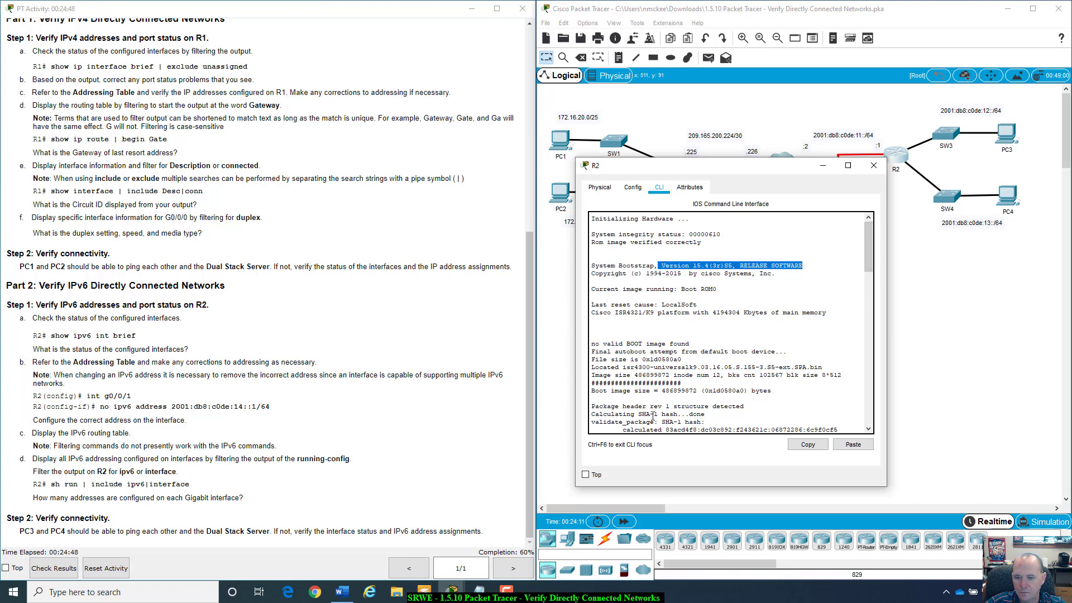
click(627, 367)
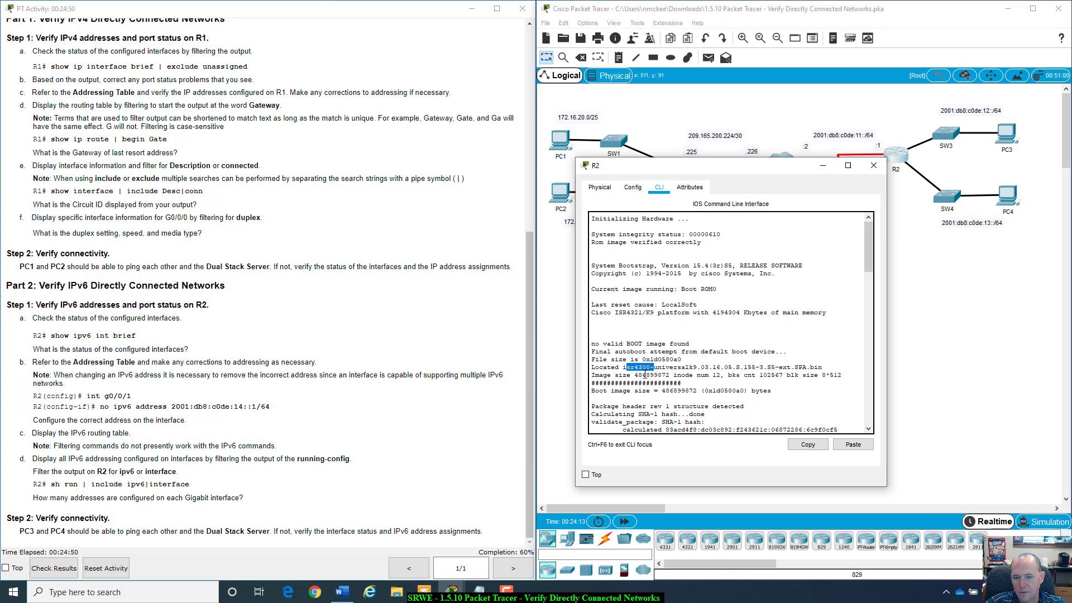
drag(626, 366, 828, 363)
click(828, 363)
scroll(827, 363, down, 4)
scroll(802, 367, up, 4)
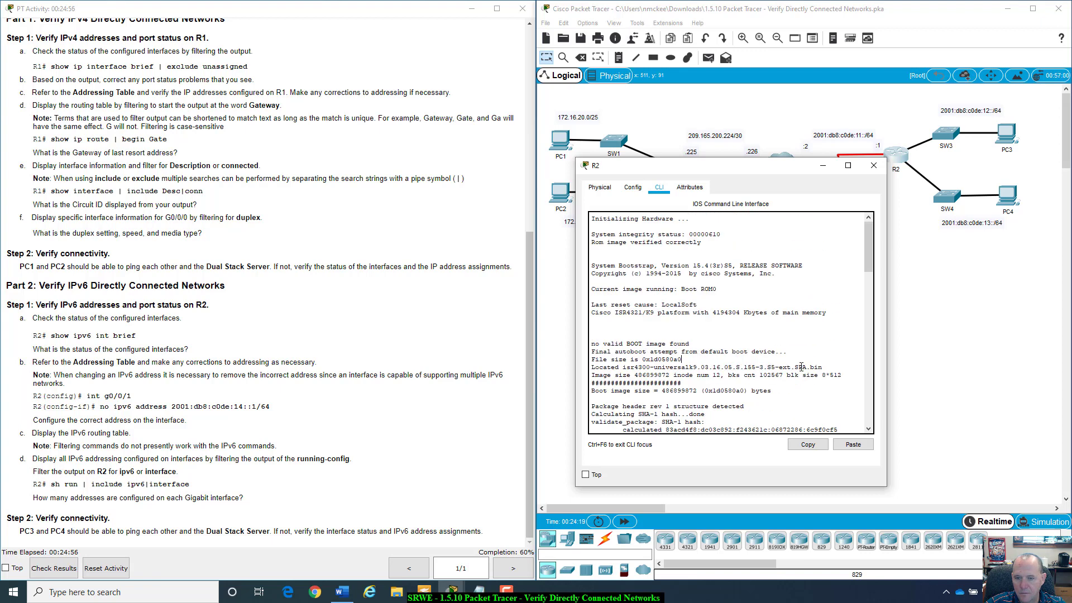
scroll(708, 338, down, 6)
scroll(734, 336, down, 15)
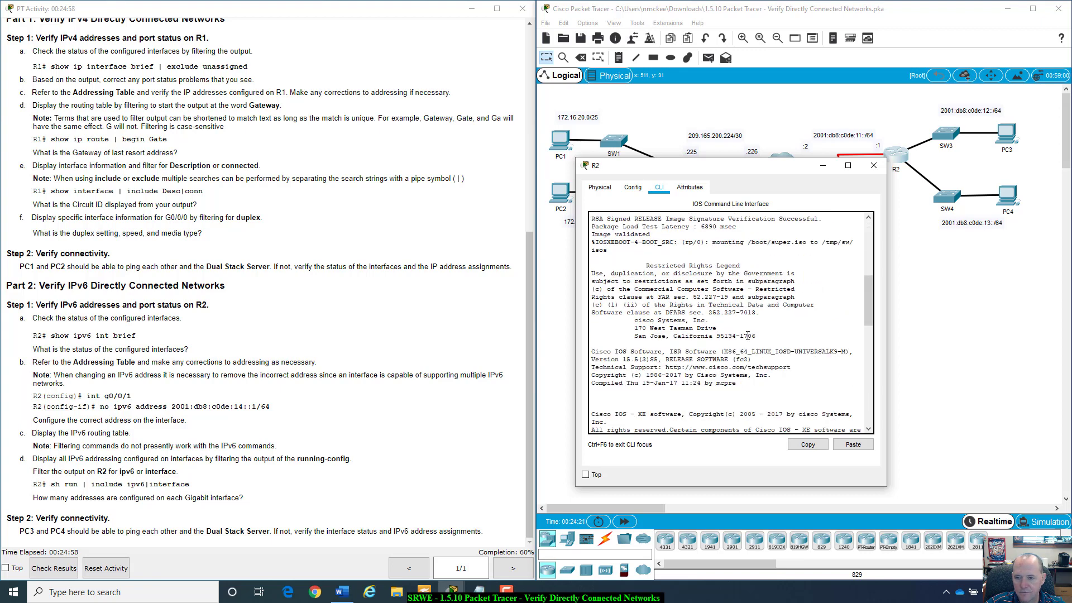
scroll(748, 341, down, 4)
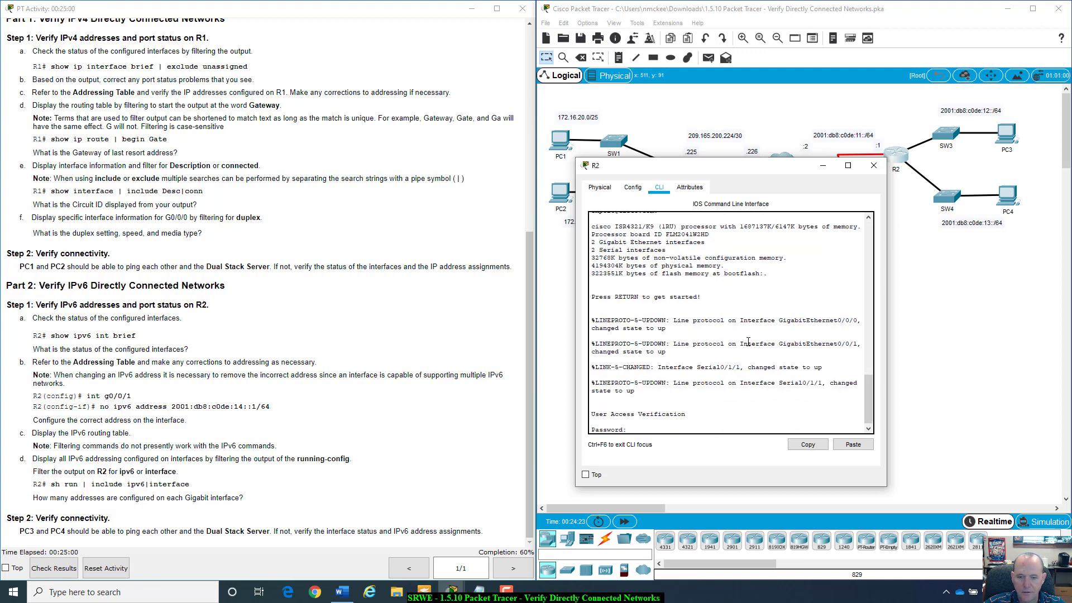
- Log in to R2, enter enable mode, and run show ipv6 int brief, showing G0/0/1 at 2001:DB8:C0DE:14::1
key(Return)
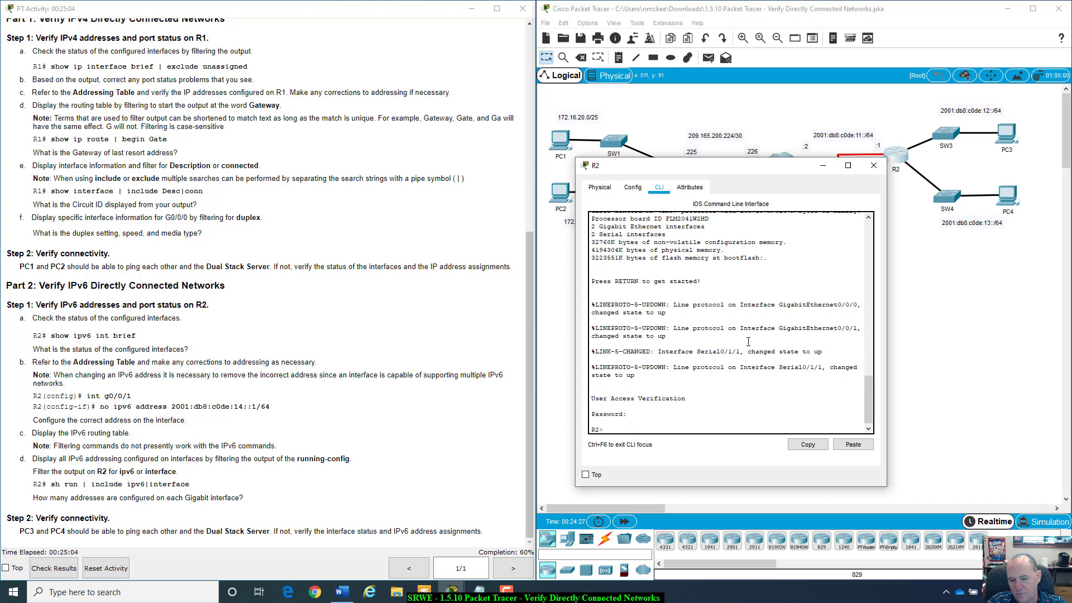
text(enable)
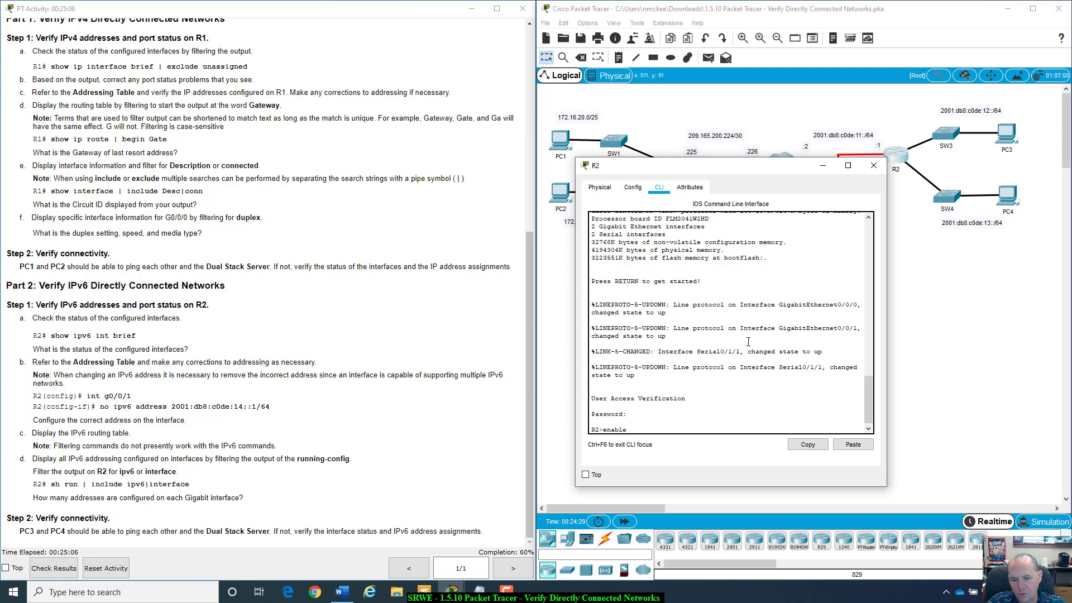
key(Return)
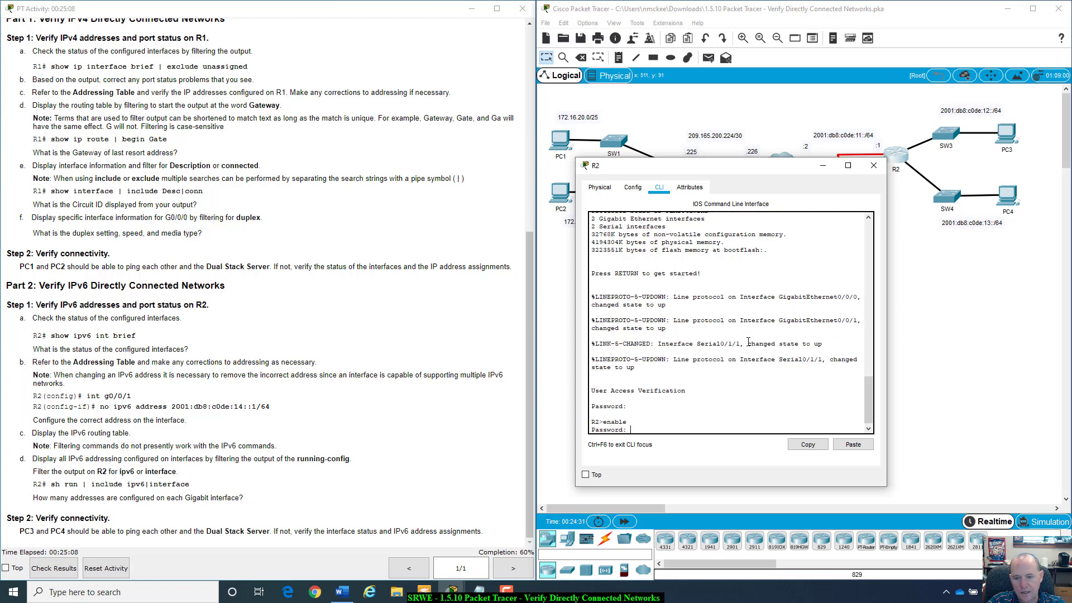
key(Return)
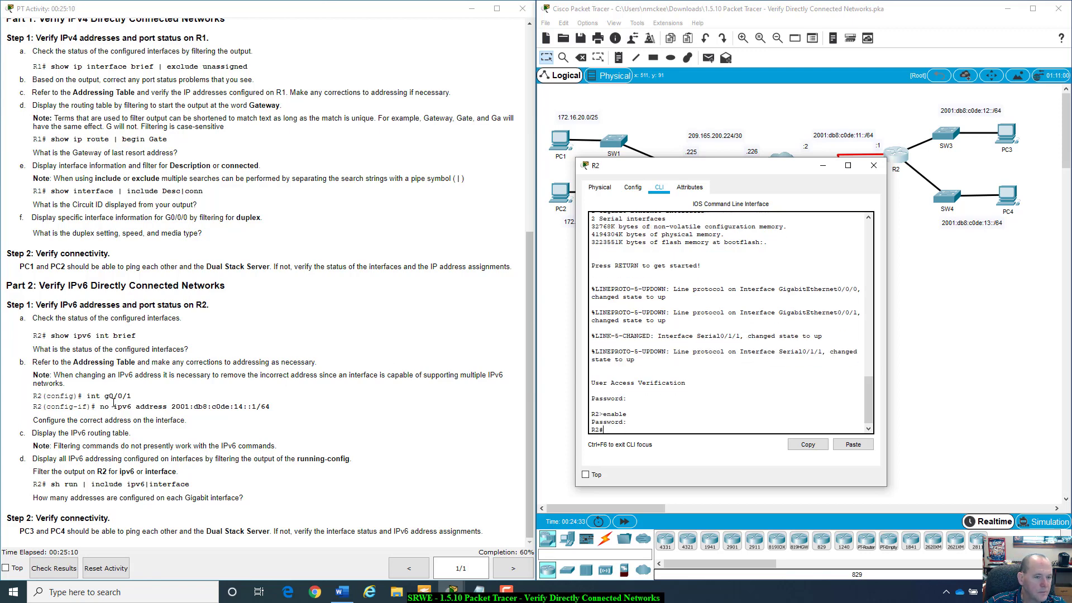
text(show )
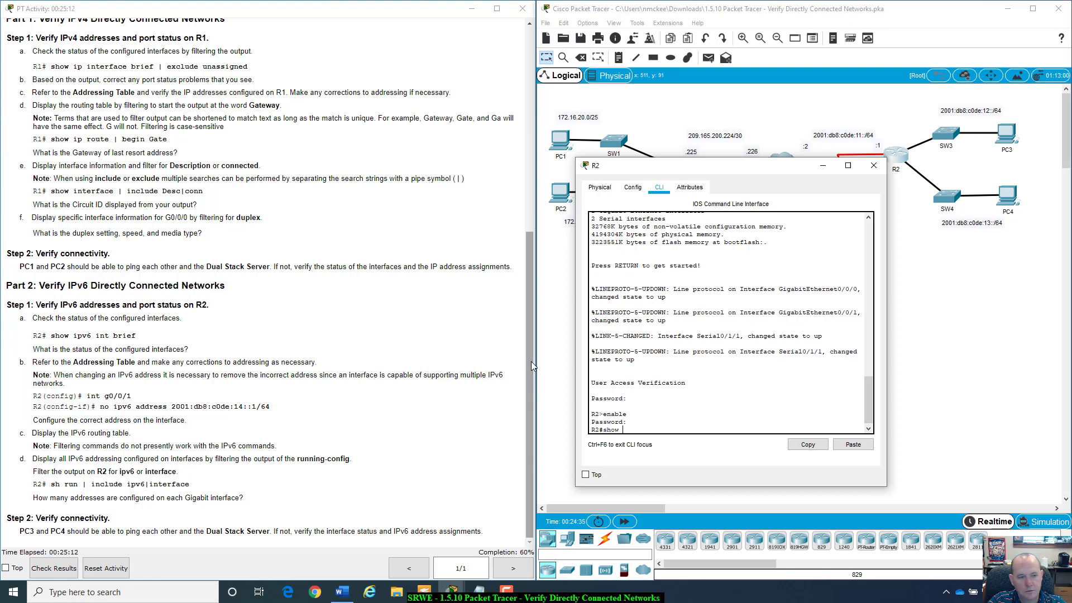
text(ipv6)
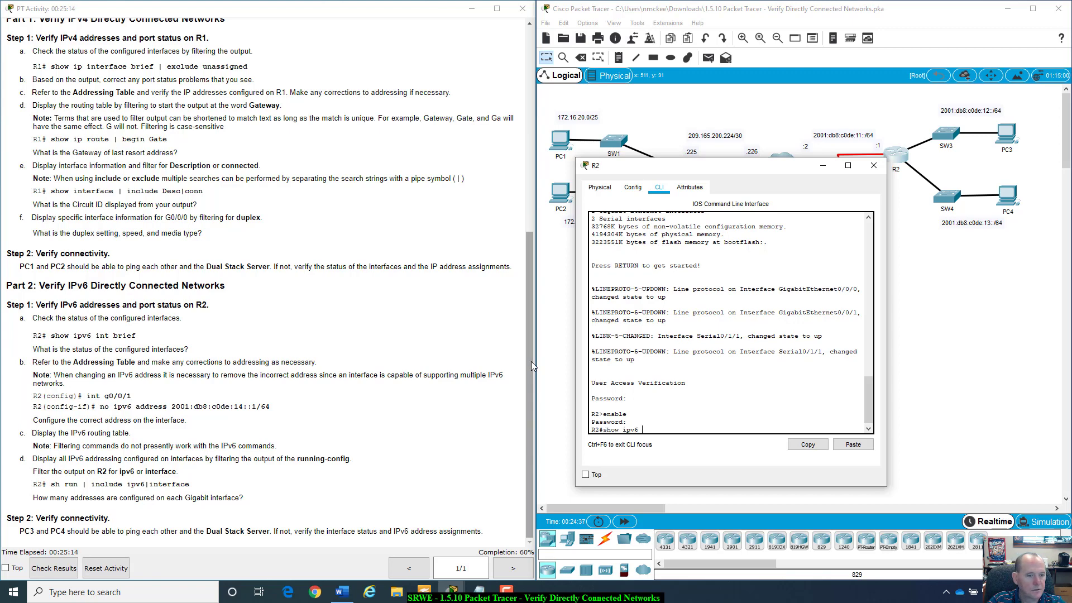
text( int br)
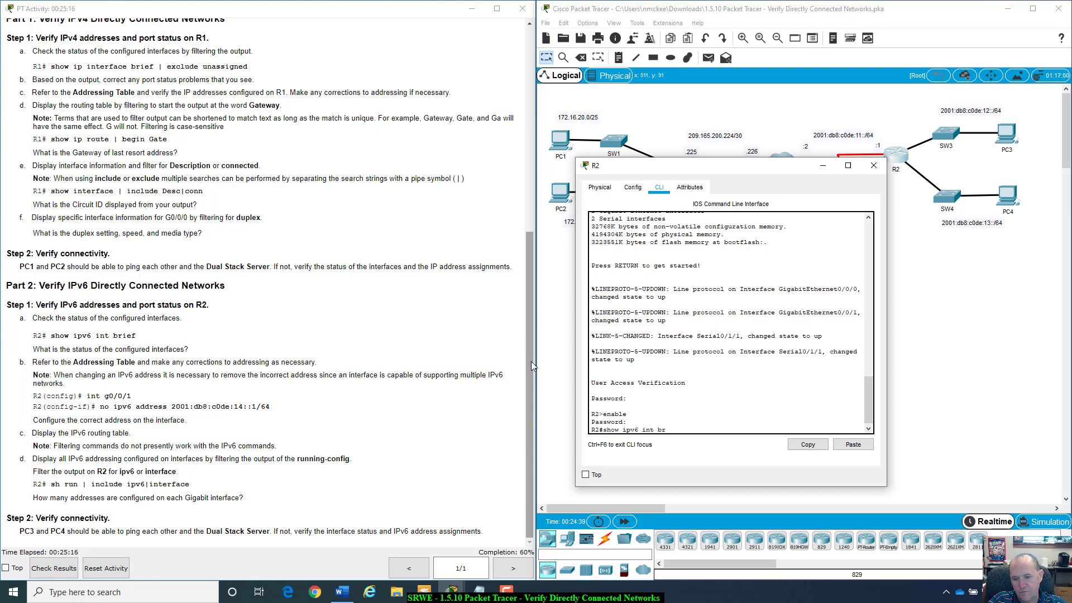
text(ief)
key(Return)
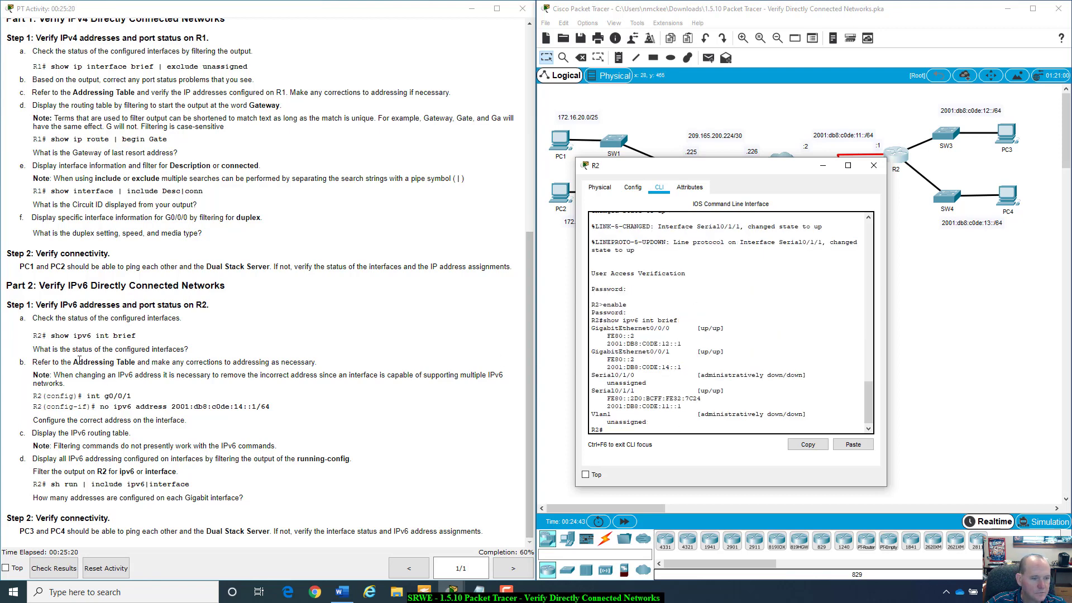
- Scroll the activity instructions up to the Addressing Table and mark R2's expected IPv6 addresses
drag(33, 362, 348, 360)
scroll(502, 296, up, 8)
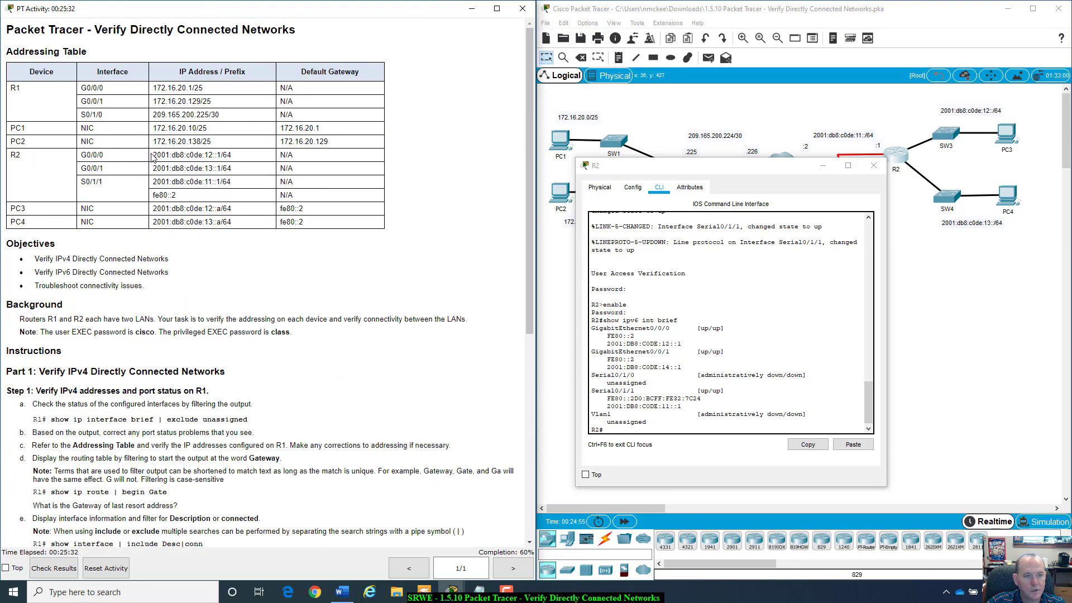
drag(154, 157, 236, 157)
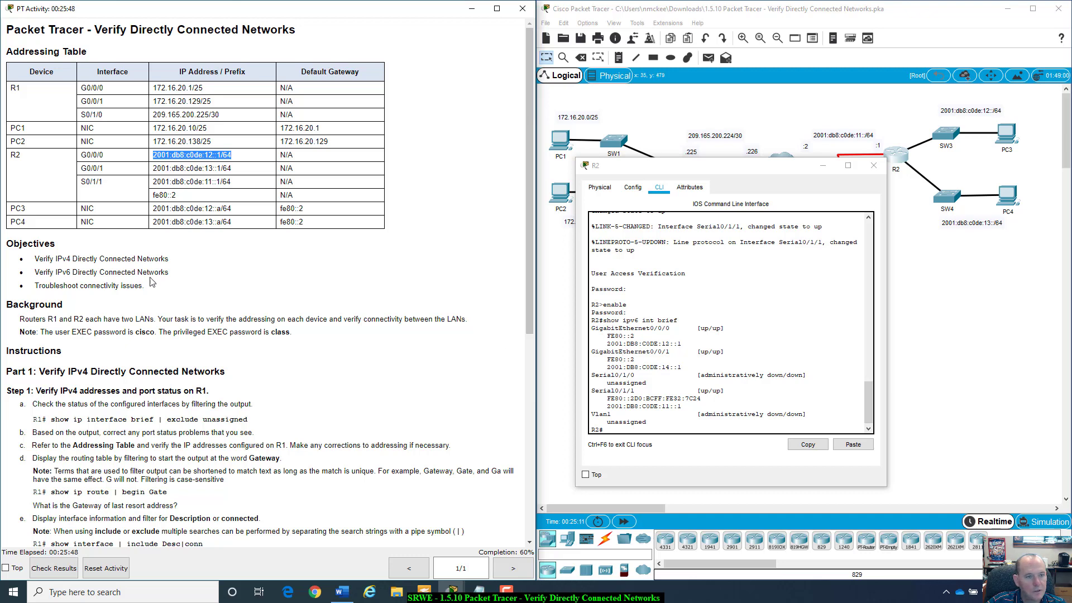
drag(90, 169, 101, 170)
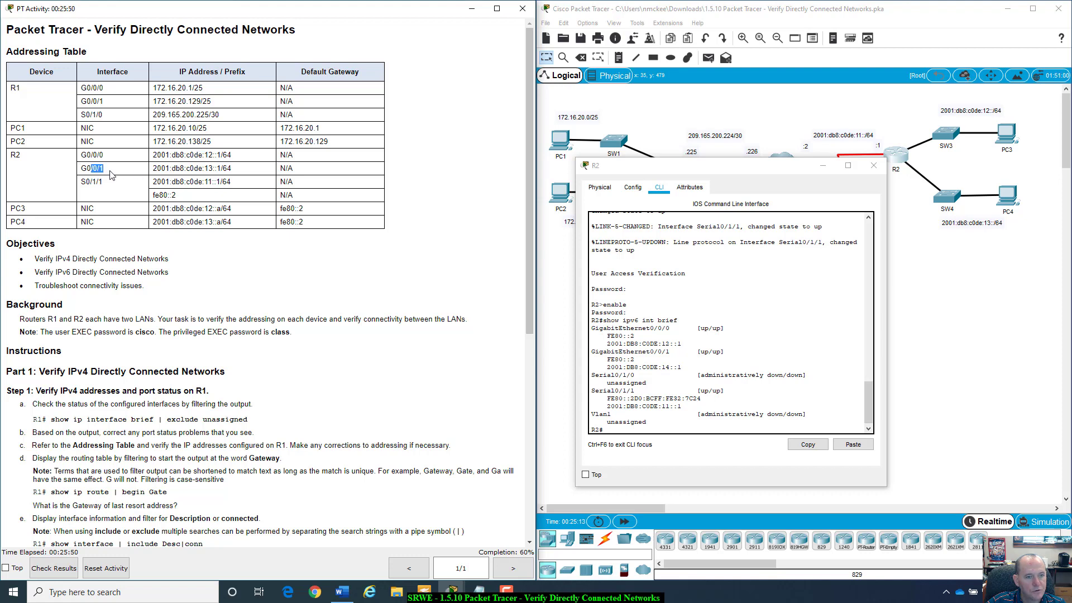
click(158, 167)
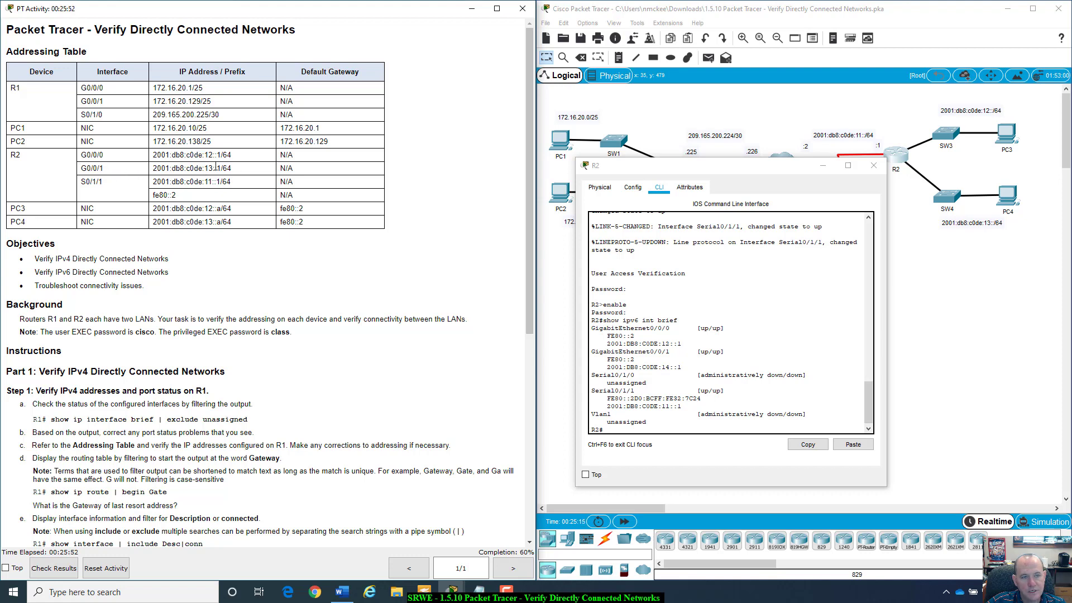
- Compare R2's configured G0/0/1 address 2001:DB8:C0DE:14::1 with the expected 2001:db8:c0de:13::1/64
click(604, 367)
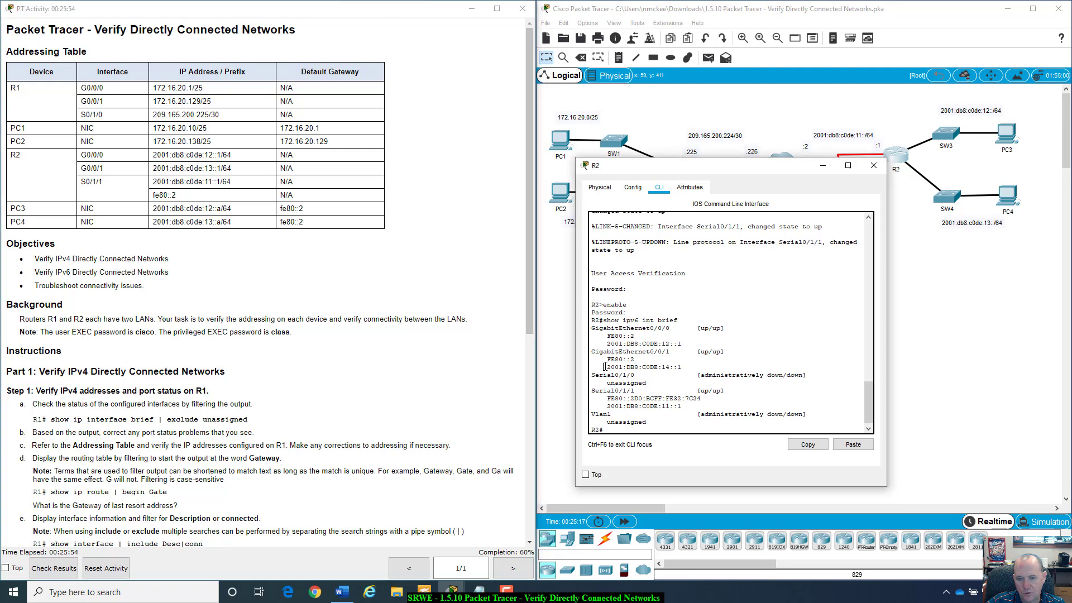
drag(603, 367, 689, 364)
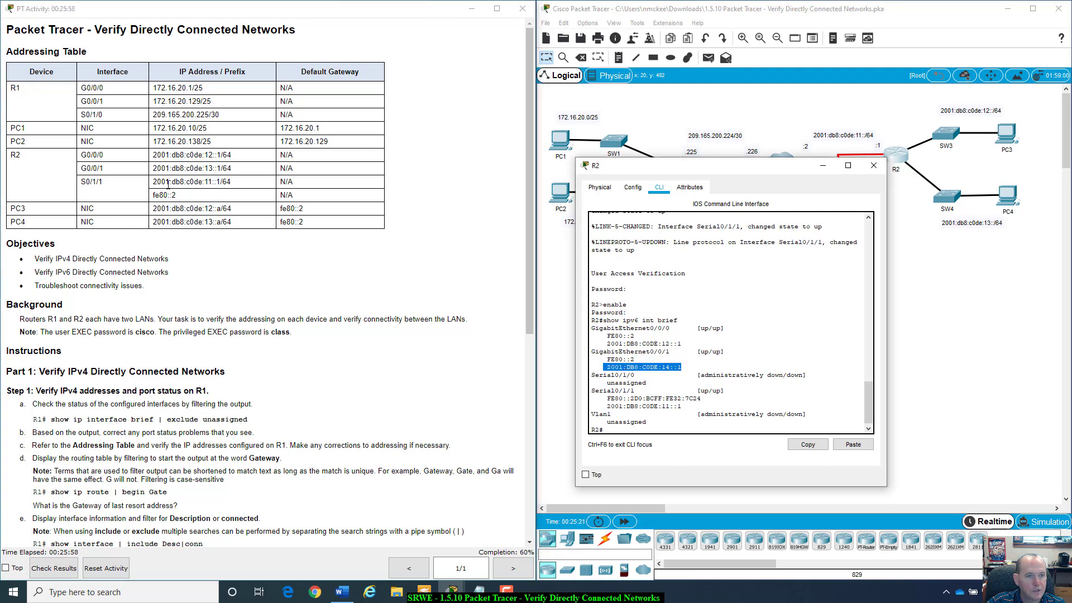
click(614, 406)
drag(614, 407, 688, 408)
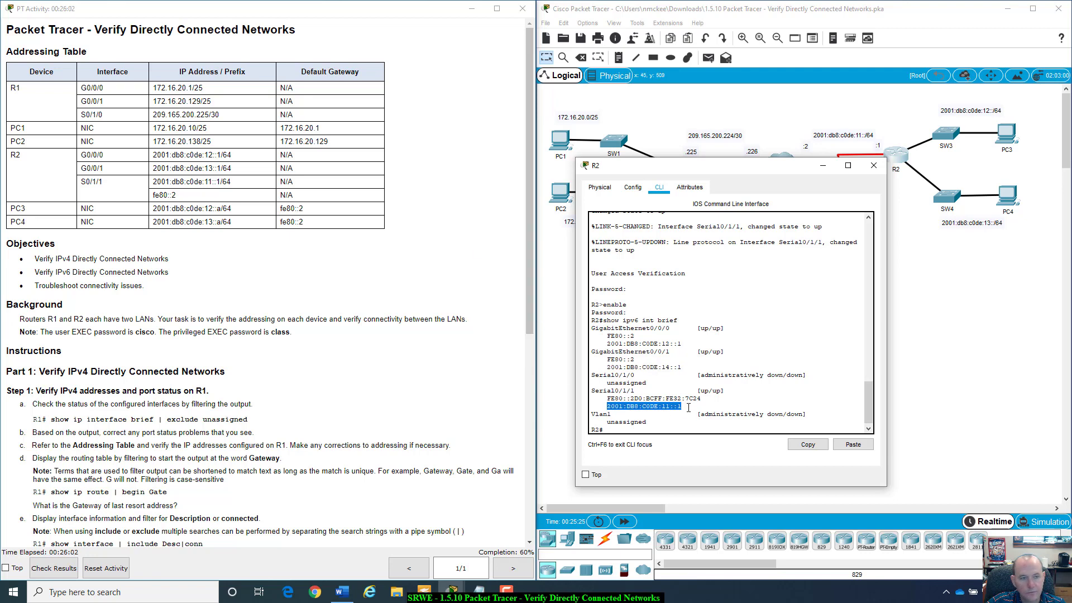
click(636, 428)
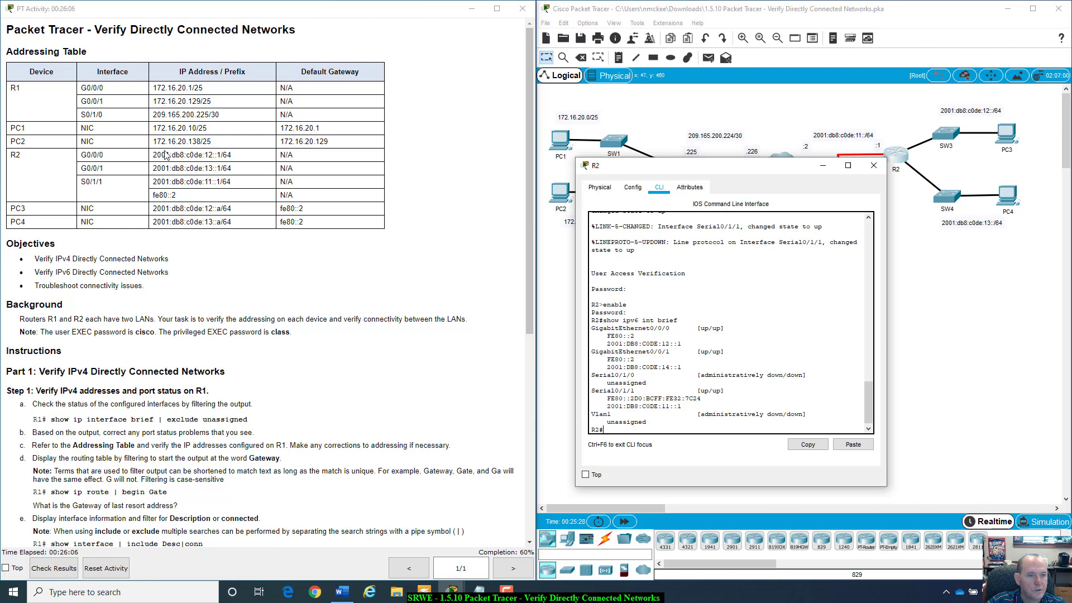
drag(152, 168, 231, 168)
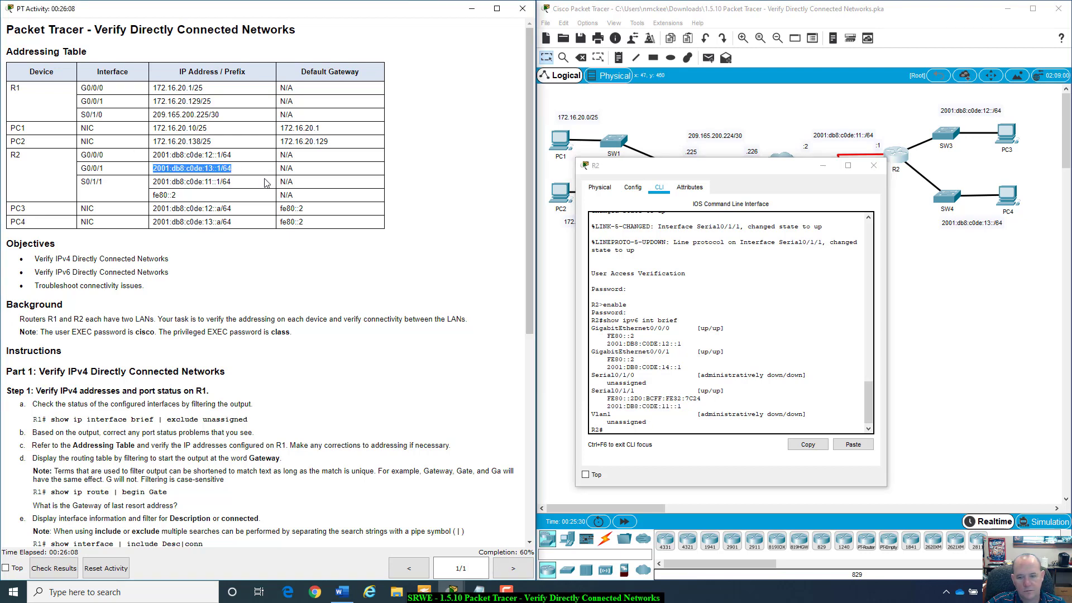
- On R2, enter global configuration mode and then interface G0/0/1 configuration
click(613, 424)
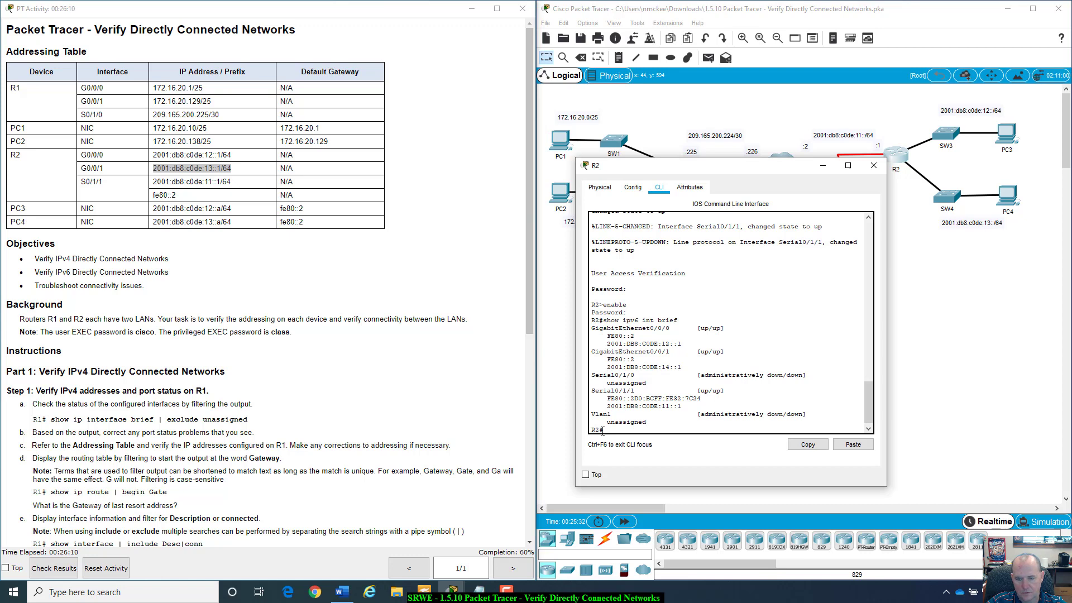
text(co)
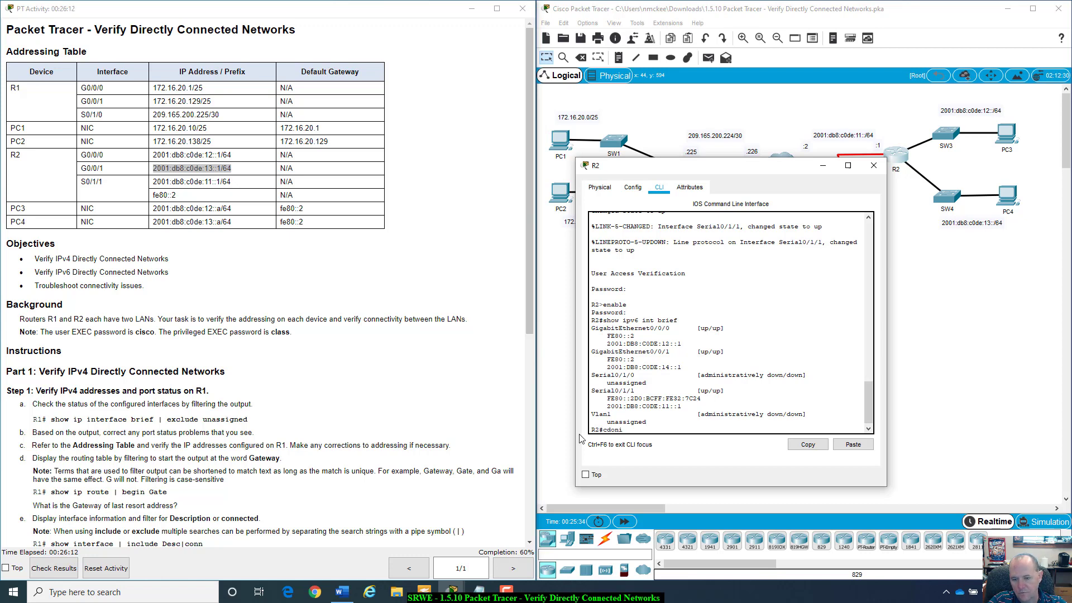
text(nf t)
key(Return)
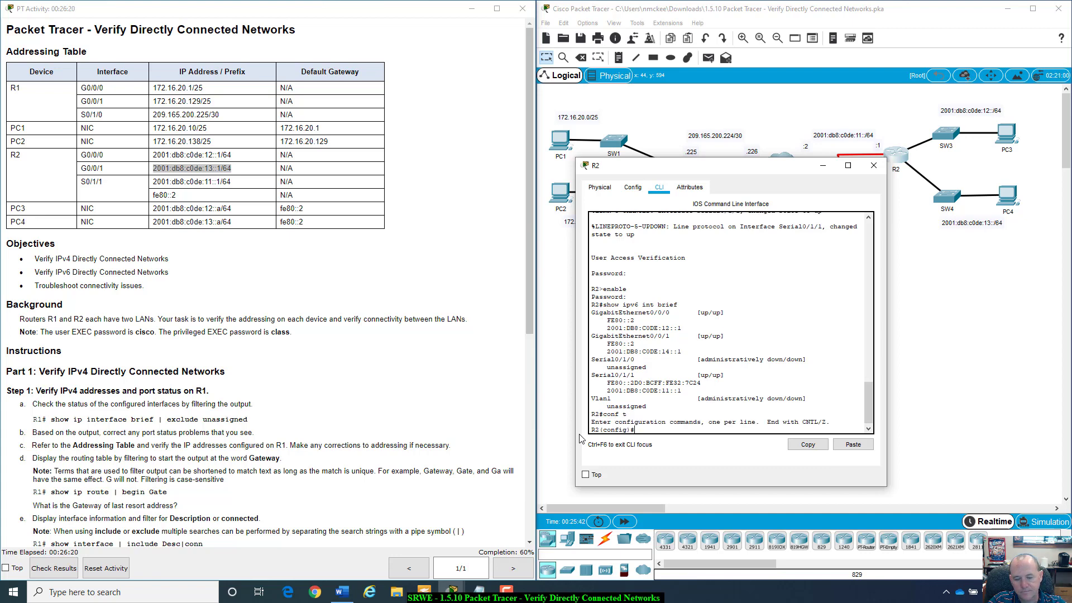
text(int )
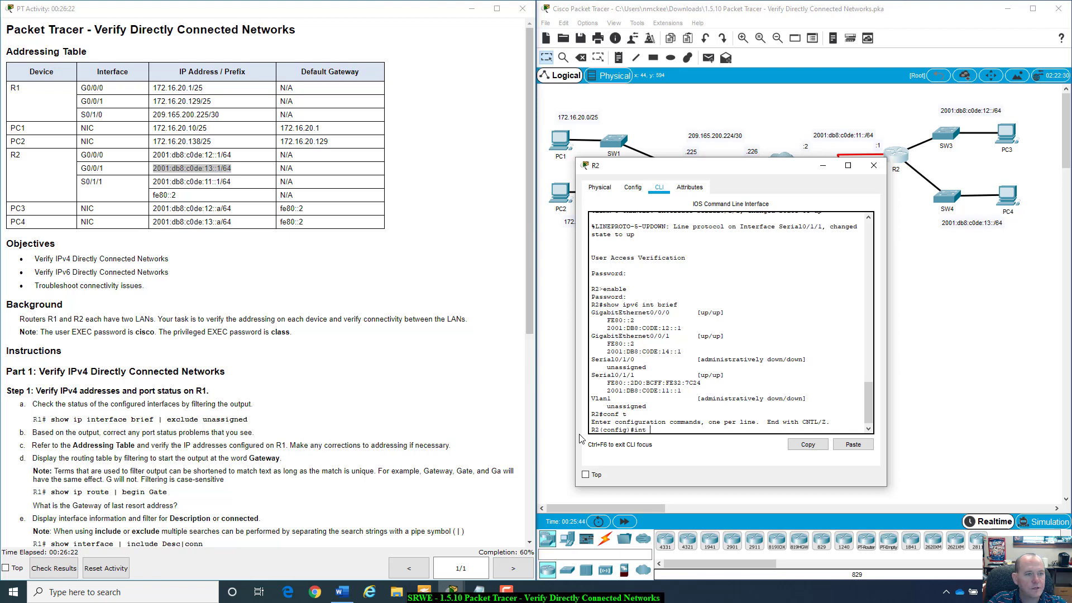
text(g0/0/)
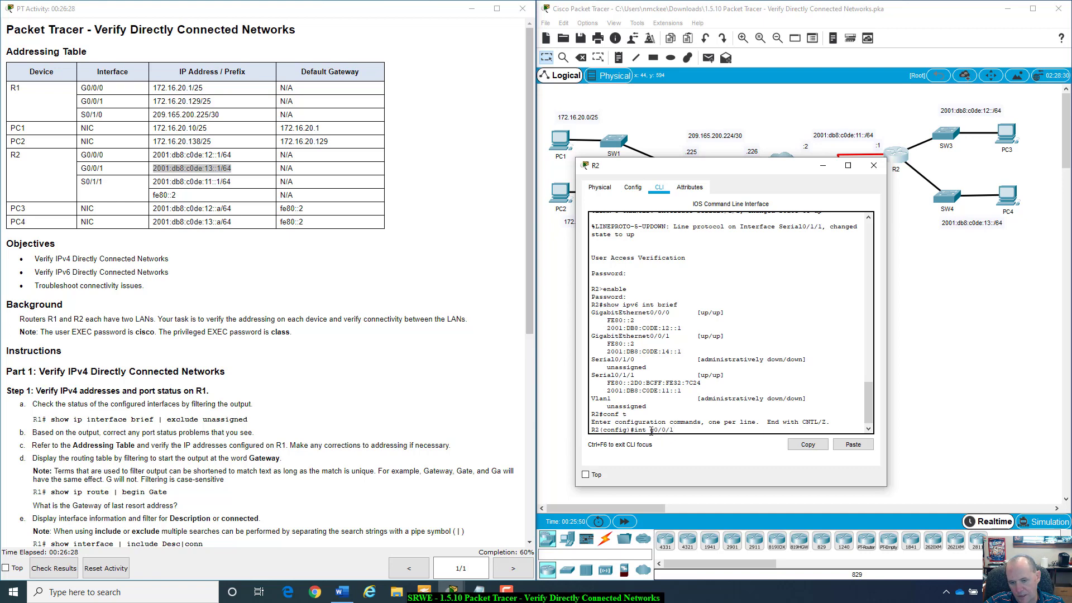
drag(649, 430, 667, 428)
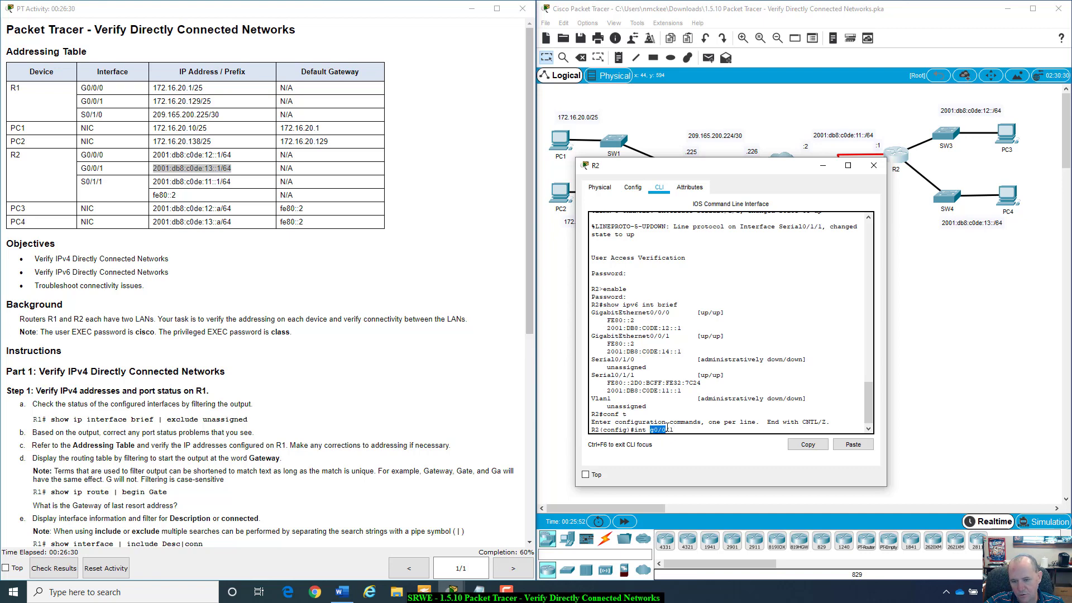
click(684, 423)
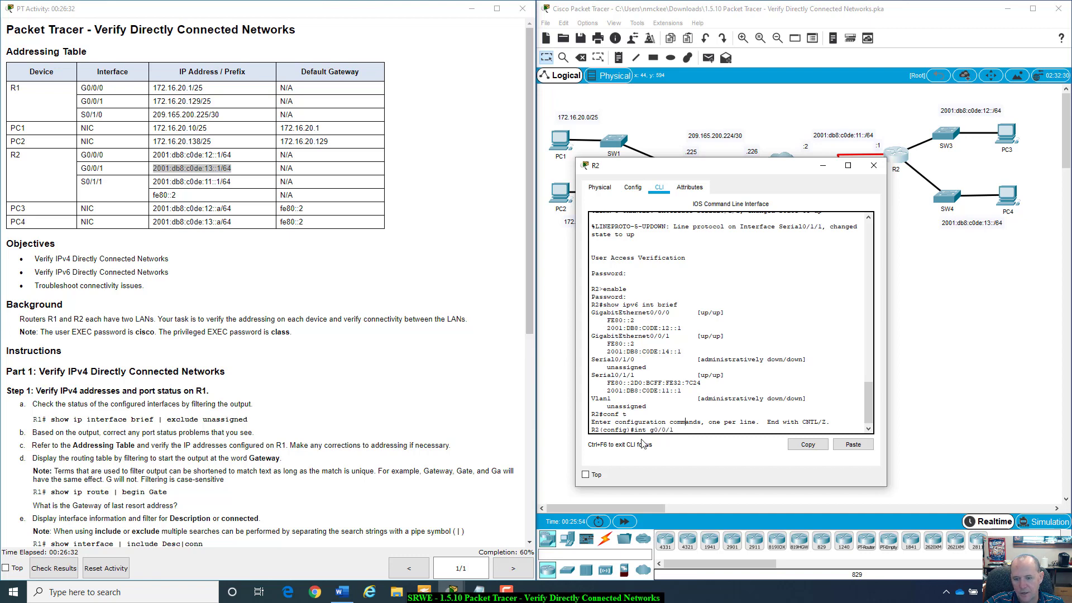
drag(650, 430, 670, 444)
click(683, 427)
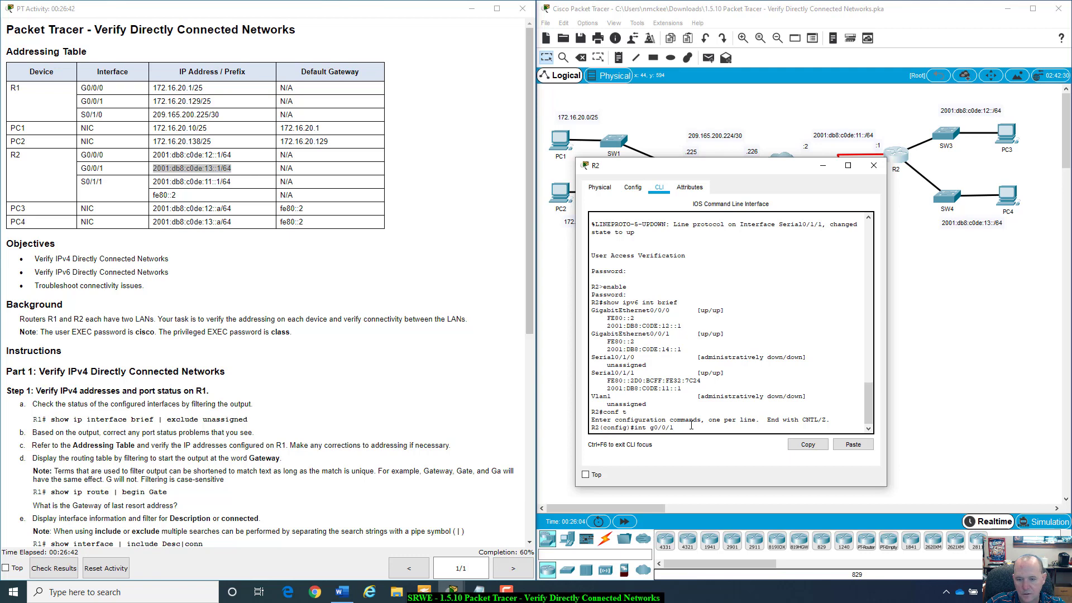
key(Return)
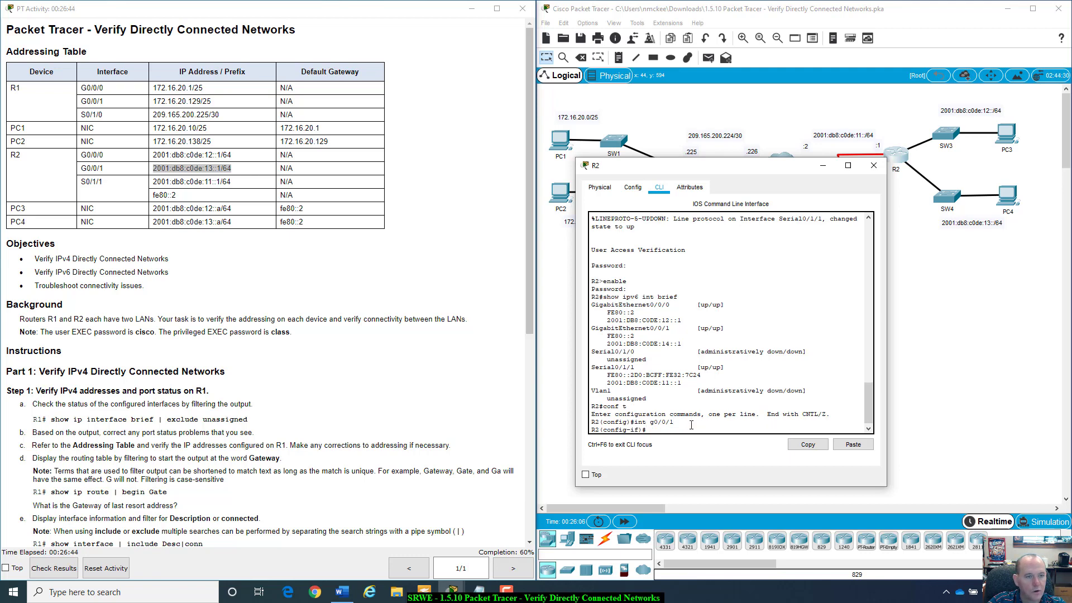
- Set G0/0/1's IPv6 address to 2001:db8:c0de:13::1/64, copied from the Addressing Table
text(ipv)
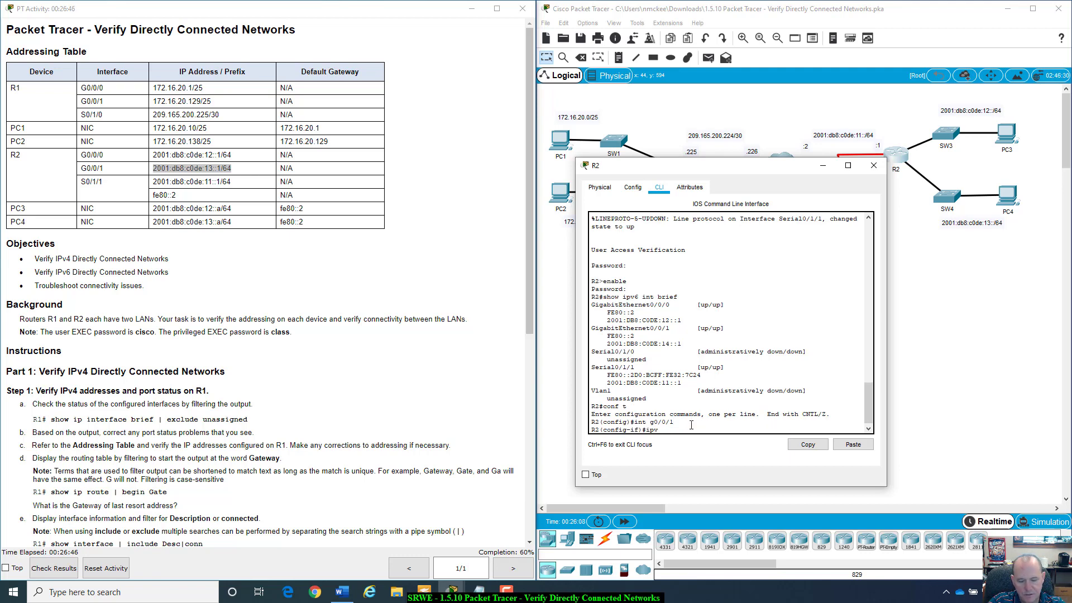
text(6 add)
key(Tab)
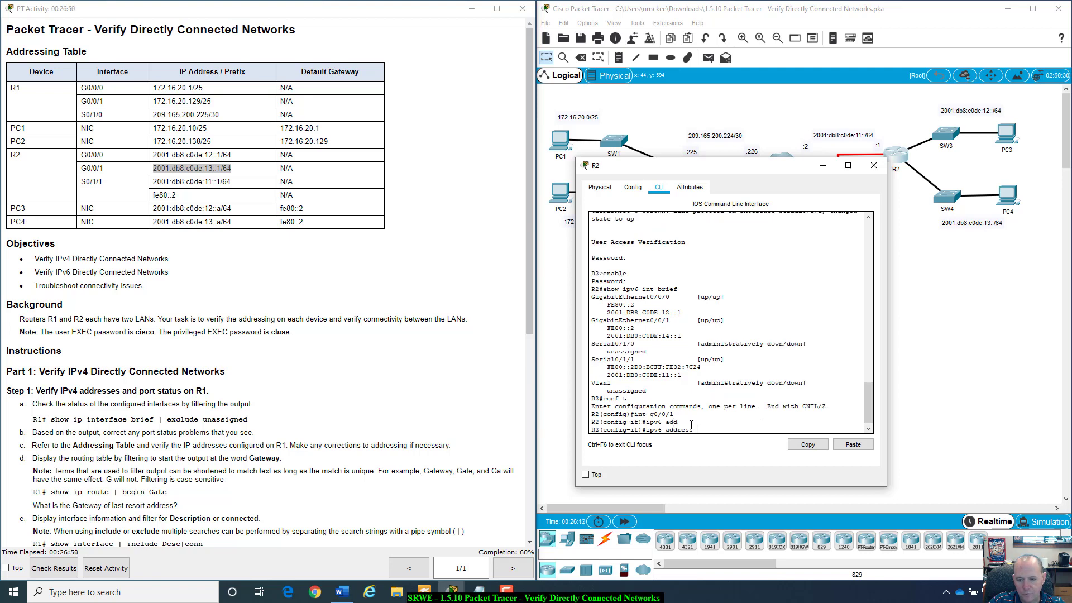
key(BackSpace)
key(BackSpace)
key(BackSpace)
key(BackSpace)
key(Tab)
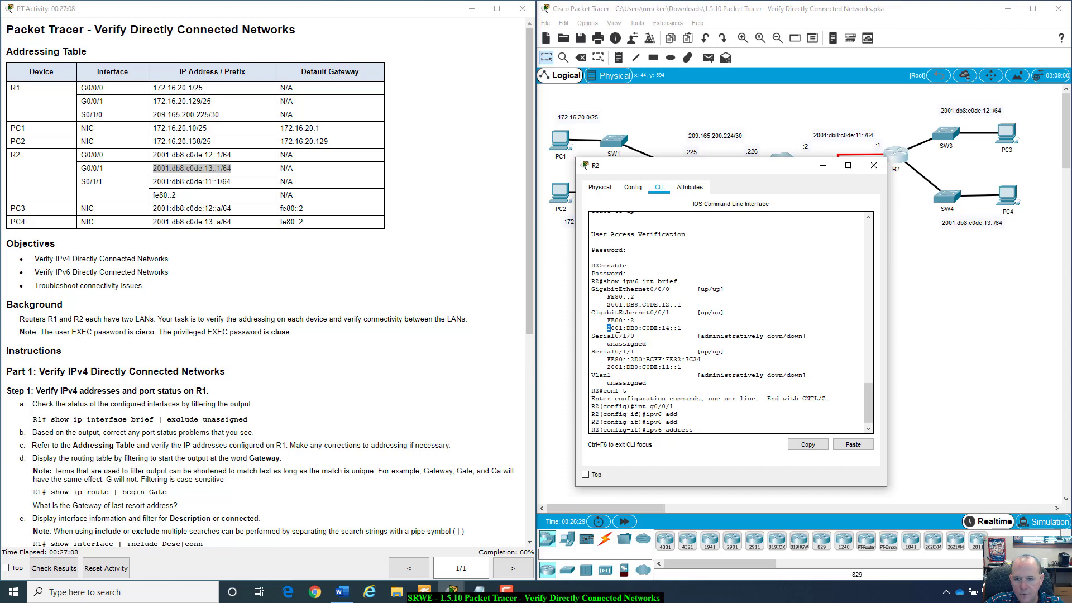
drag(607, 329, 671, 331)
click(226, 167)
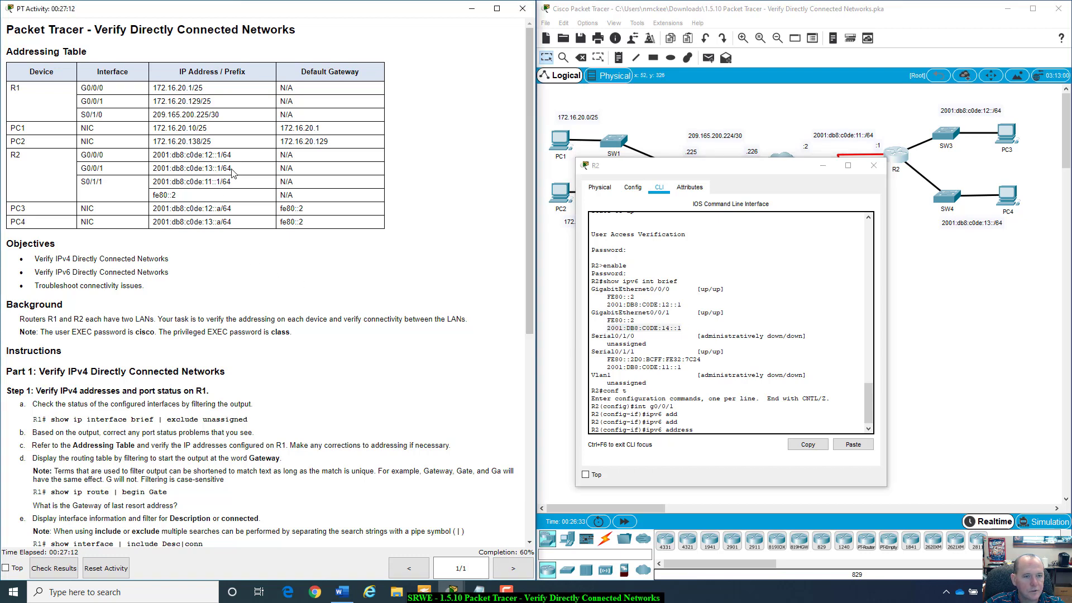
drag(231, 169, 161, 167)
key(ctrl+c)
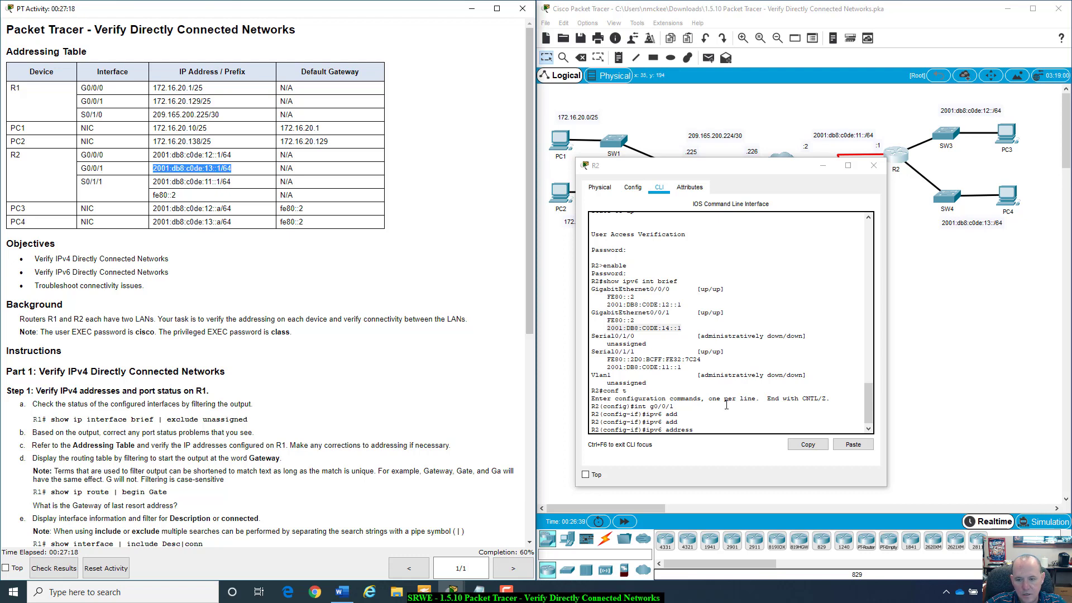
click(707, 426)
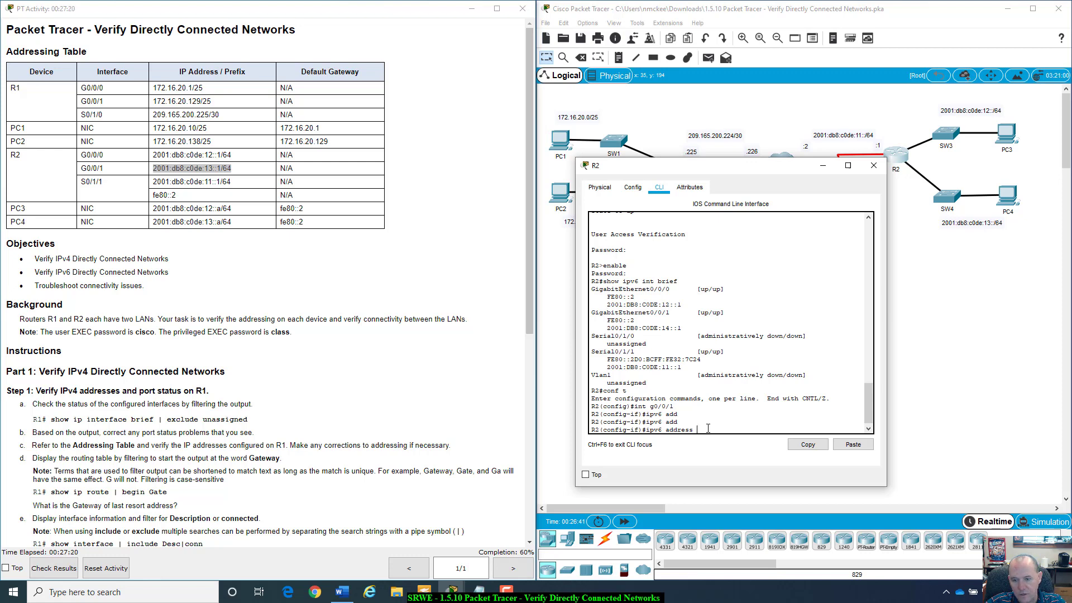
right_click(707, 428)
click(750, 444)
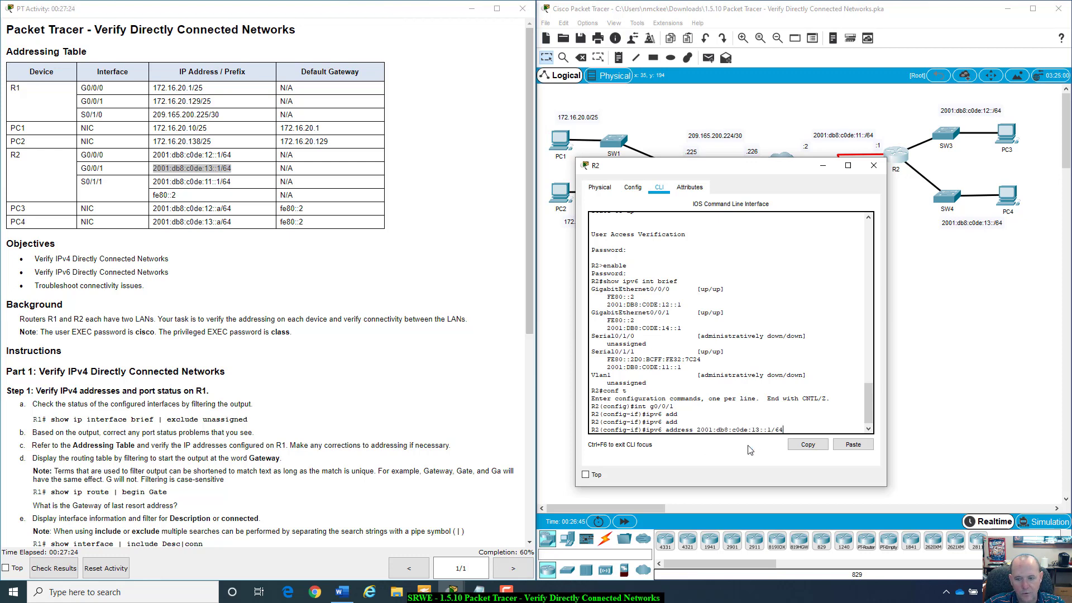
key(Return)
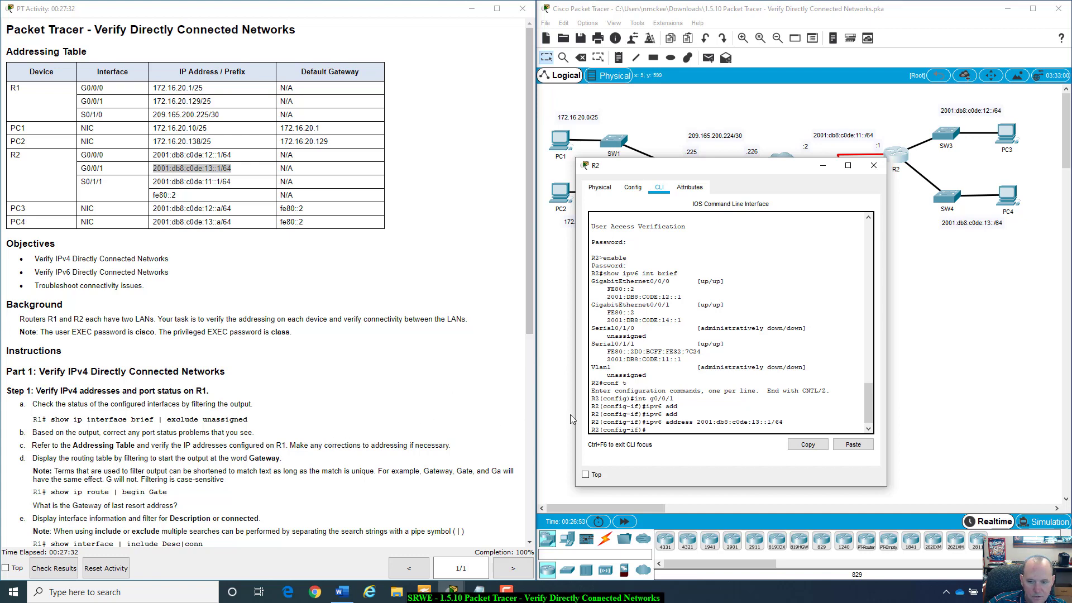
- Review instructions b–d on port status and routing table filtering in the activity
scroll(156, 427, down, 1)
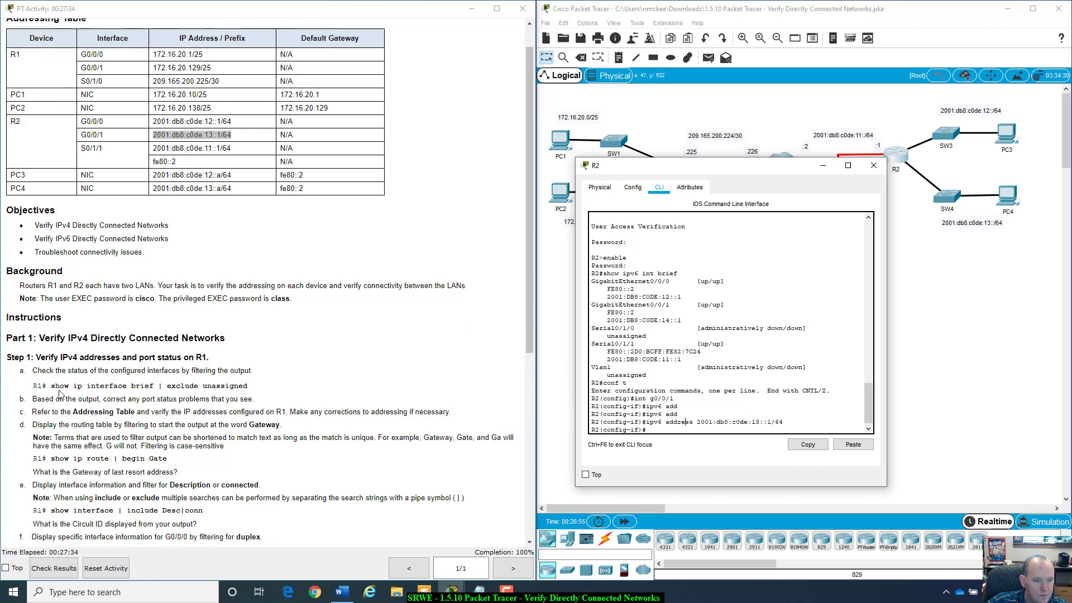
drag(32, 399, 478, 414)
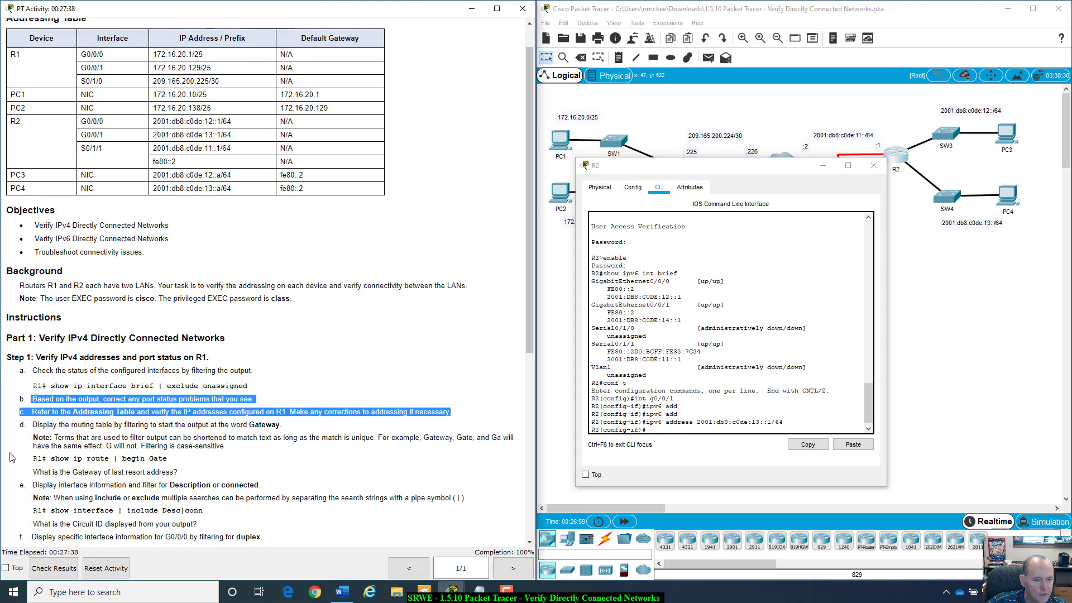
drag(33, 424, 498, 439)
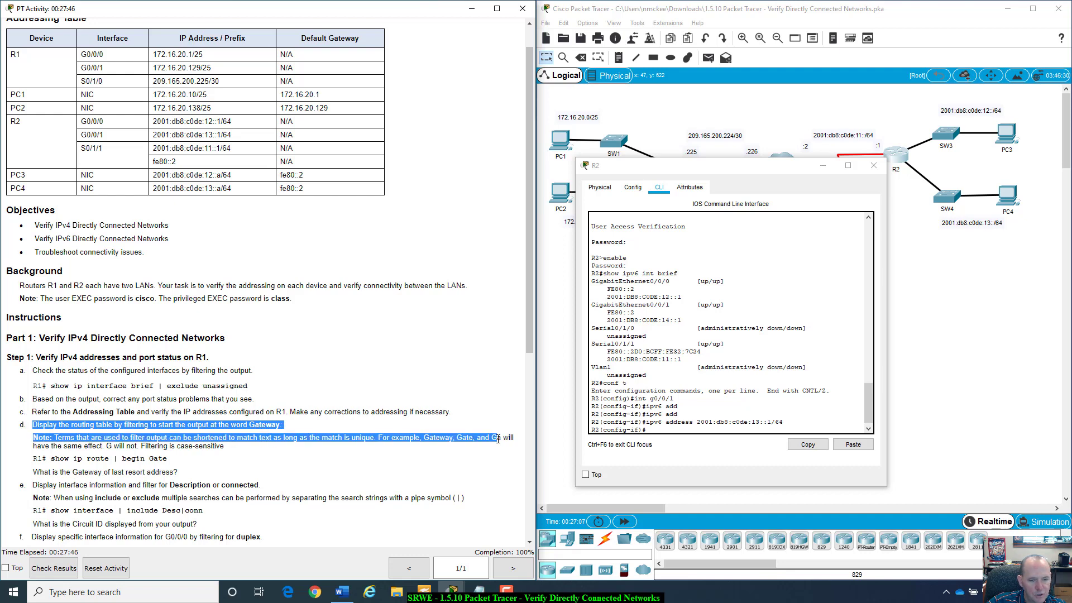
click(337, 441)
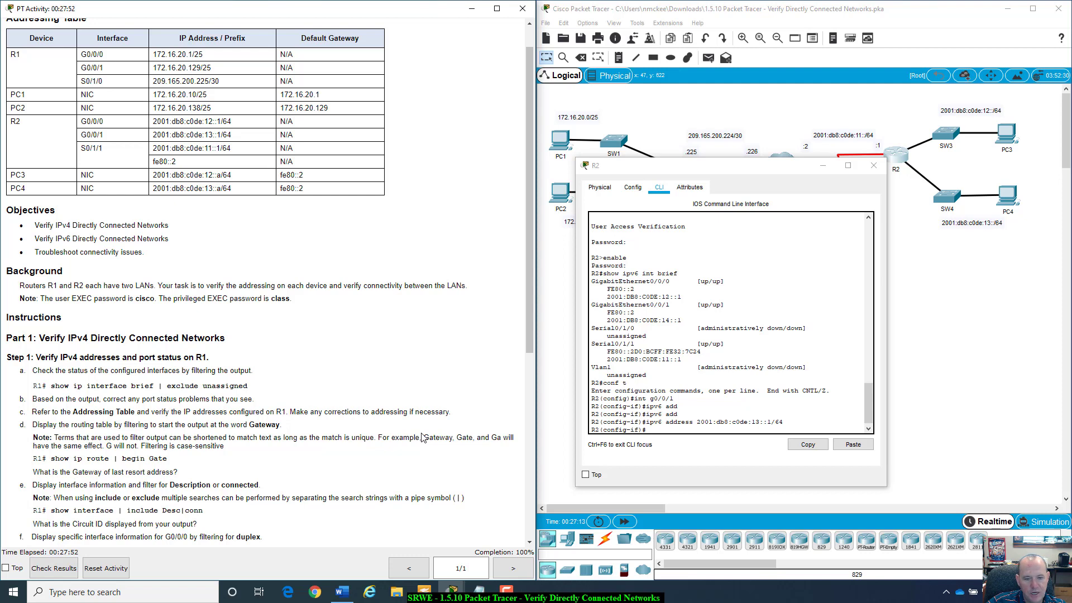
drag(120, 439, 252, 450)
click(253, 450)
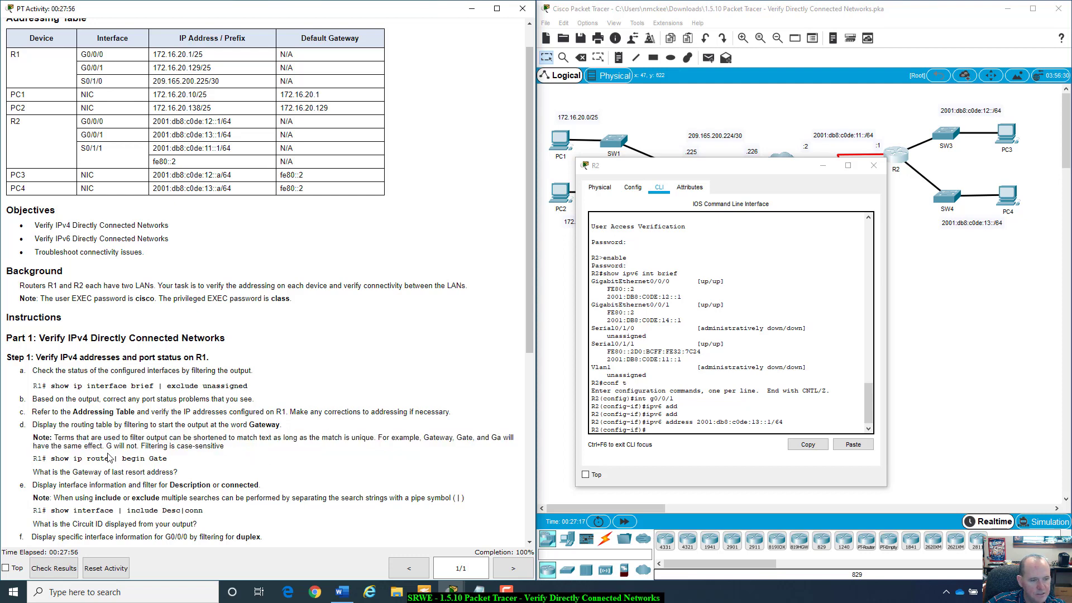
- Type exit on R2 to leave interface configuration mode
click(657, 426)
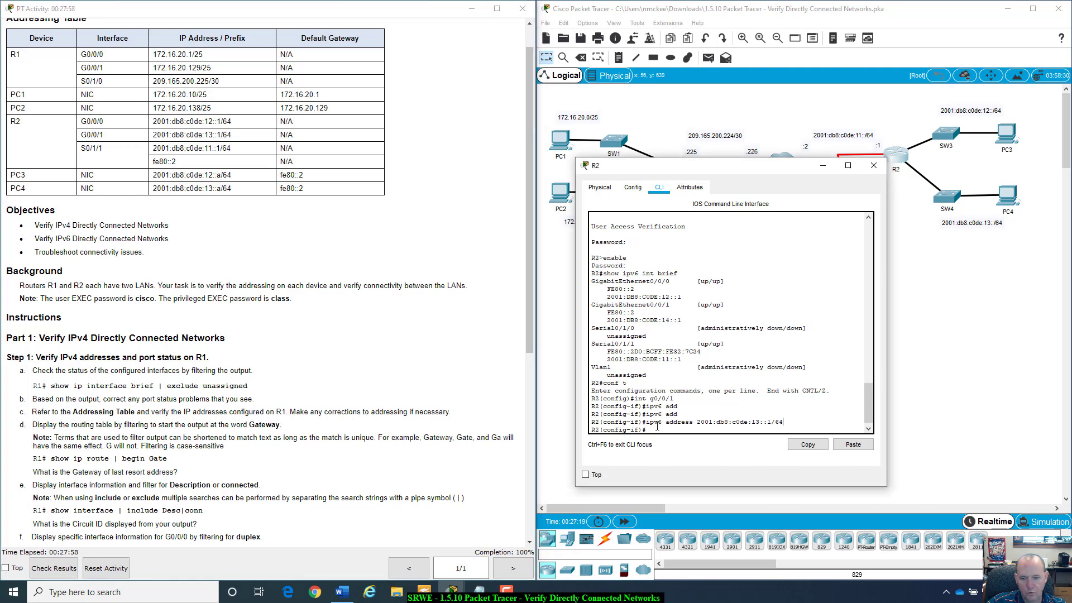
triple_click(658, 427)
click(657, 428)
text(exit)
key(Return)
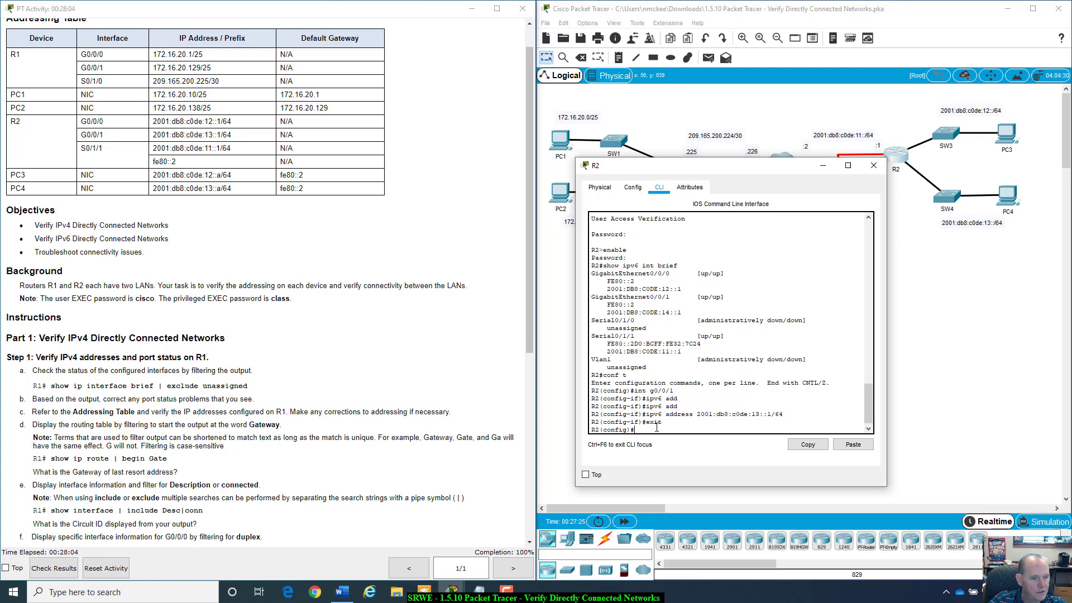
- Try running show ip route | begin Gate from configuration mode, correcting the misspelled filter
text(show ip r)
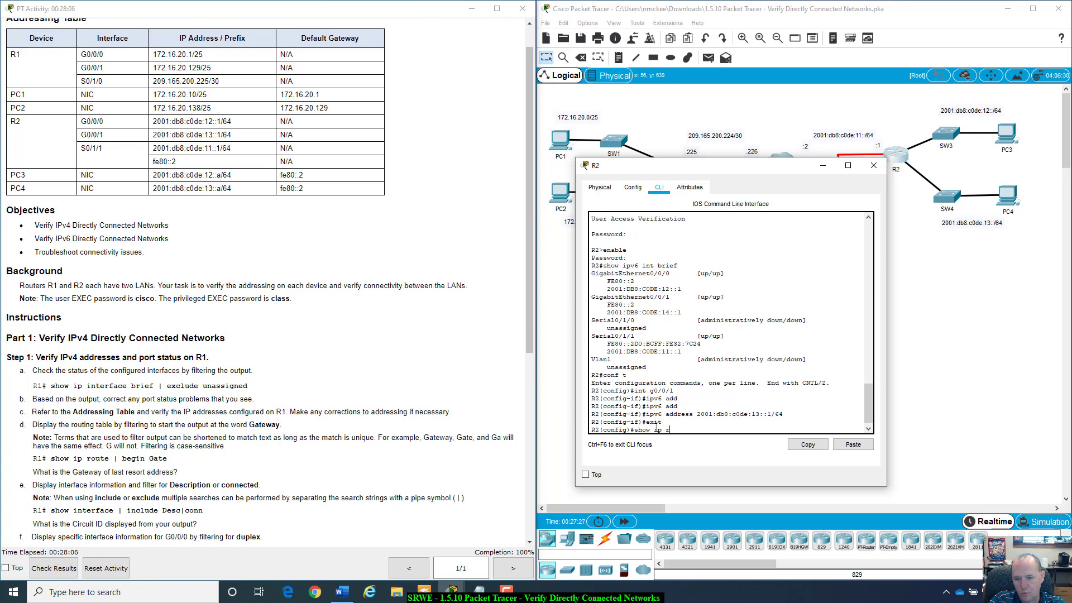
text(ou)
key(Tab)
text(te)
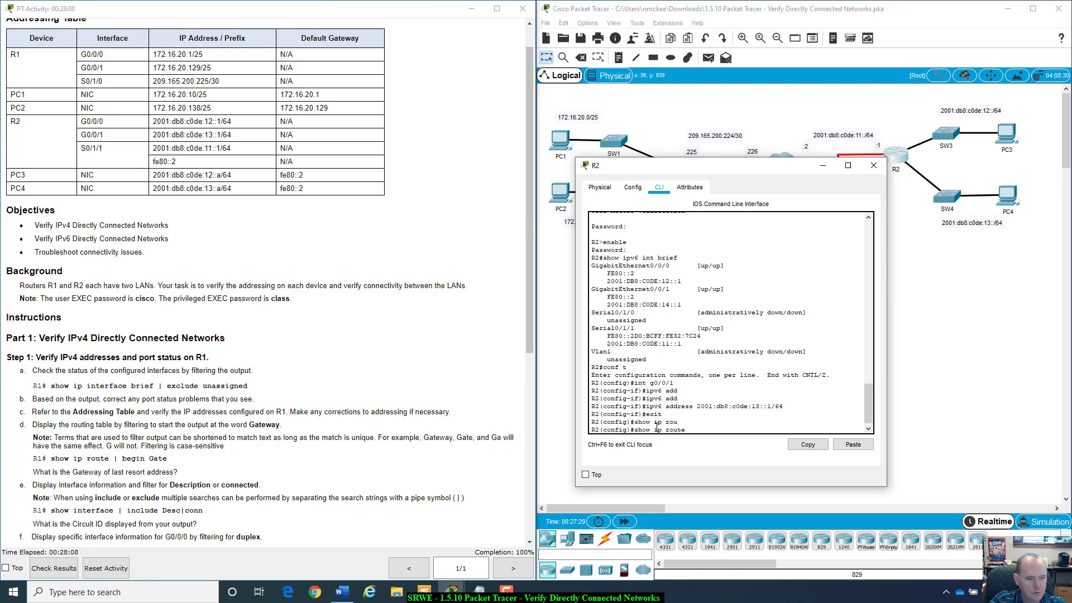
text( | being Gate)
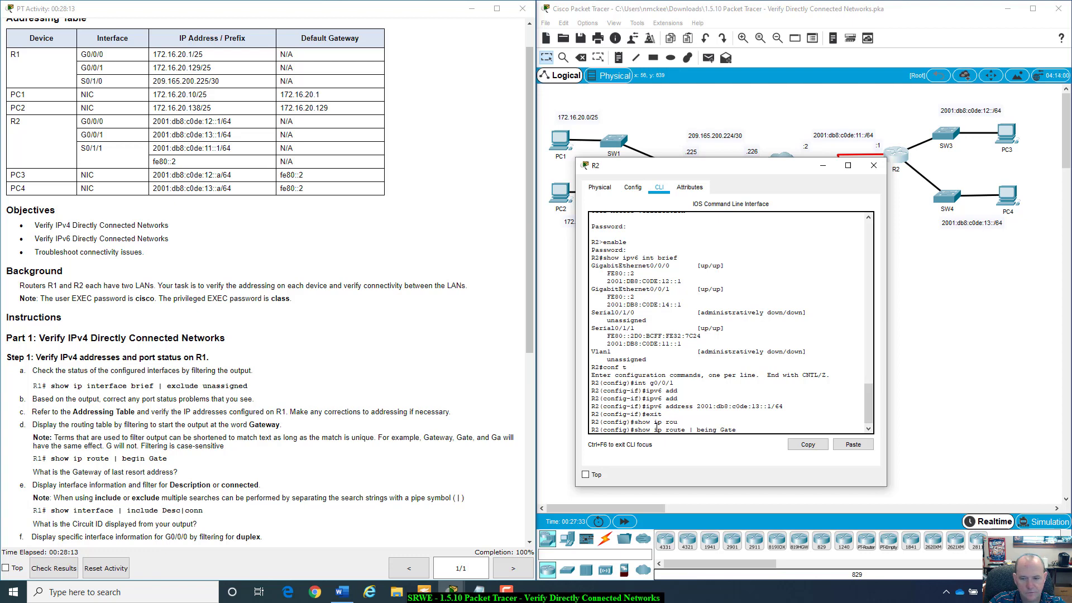
key(Return)
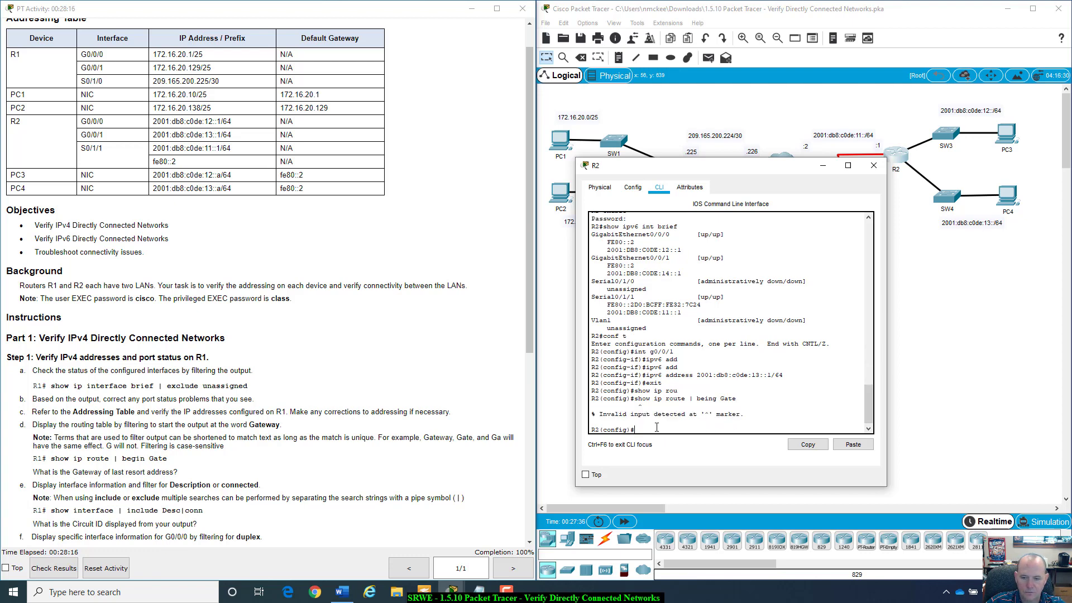
key(Up)
key(BackSpace)
key(BackSpace)
key(BackSpace)
key(BackSpace)
key(BackSpace)
key(BackSpace)
key(BackSpace)
key(BackSpace)
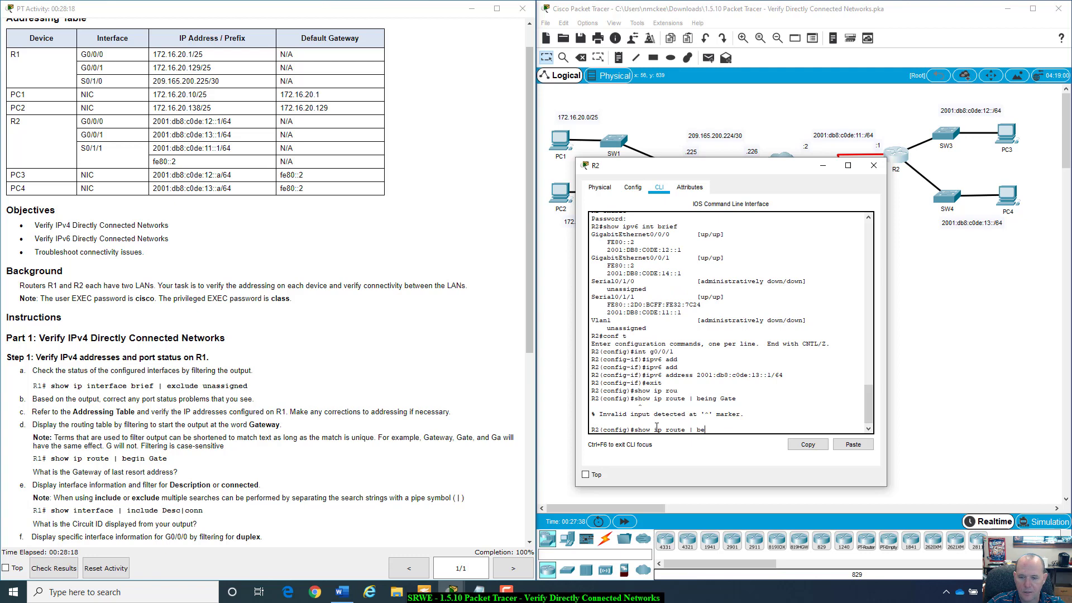
text(gin)
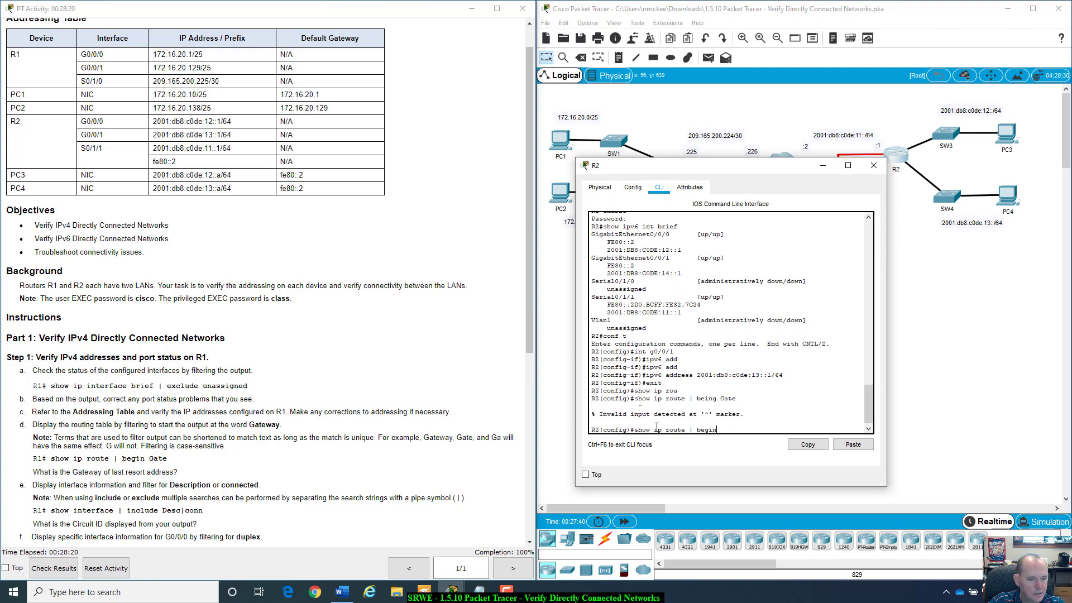
text( Gate)
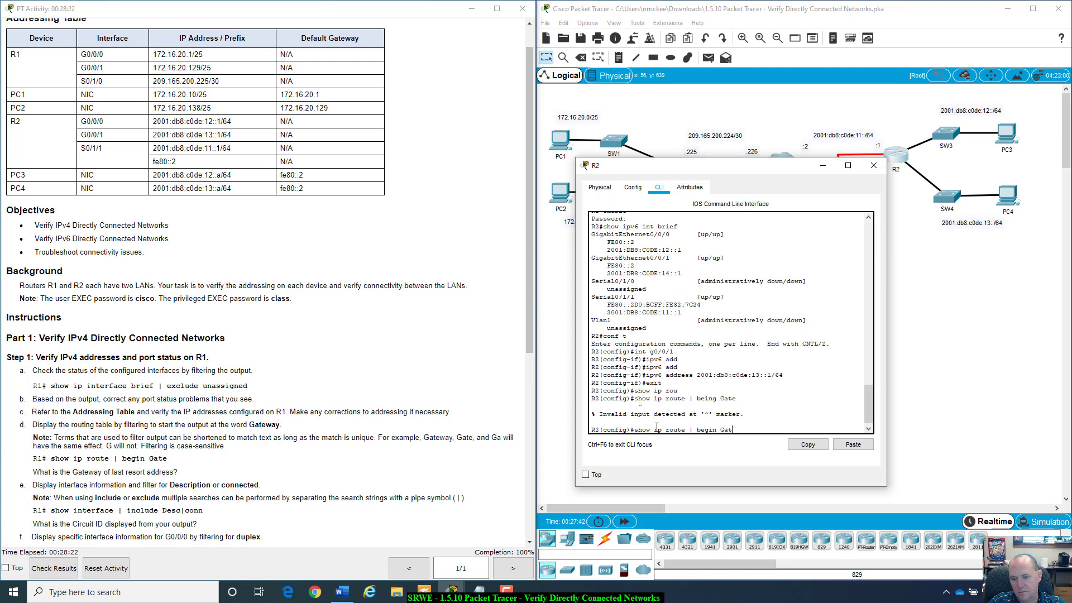
key(Return)
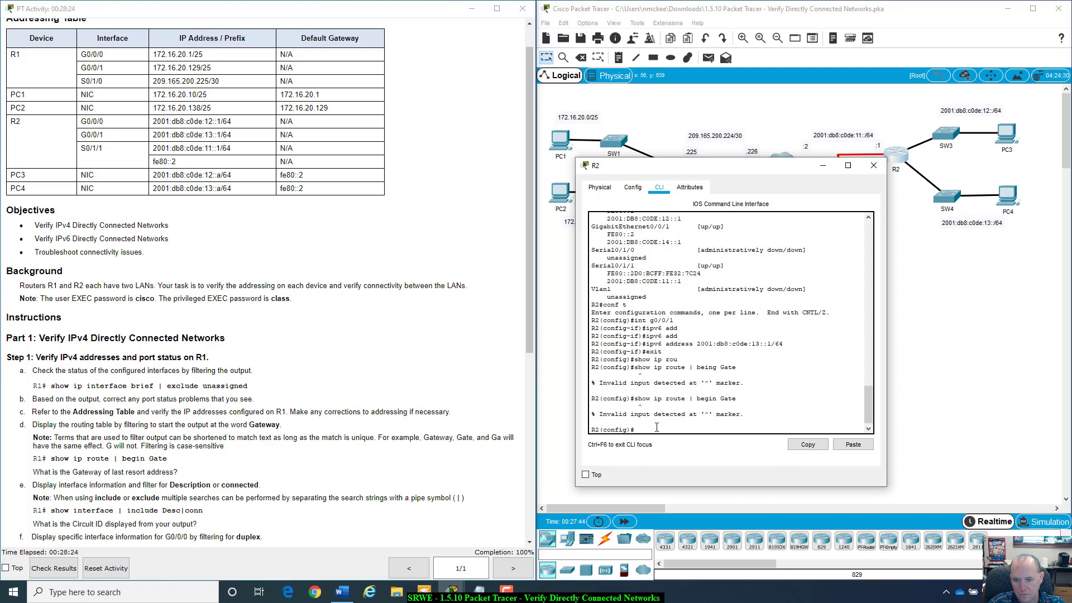
- Exit to R2# and run show ip route | begin Gate, showing no gateway of last resort
key(Up)
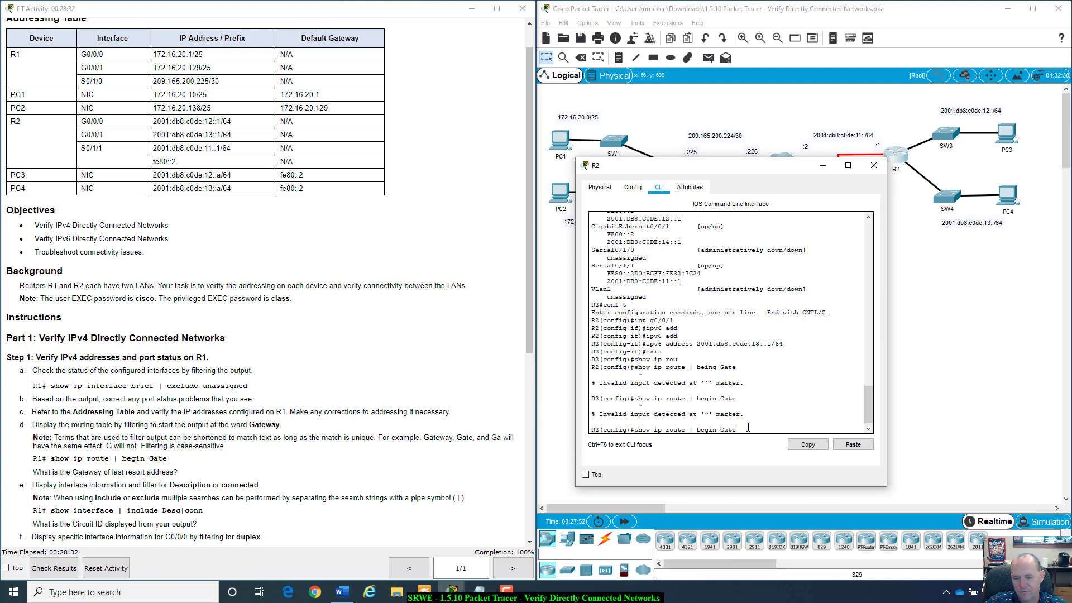
key(BackSpace)
key(BackSpace)
key(BackSpace)
key(BackSpace)
key(BackSpace)
key(BackSpace)
key(BackSpace)
key(BackSpace)
key(BackSpace)
key(BackSpace)
key(BackSpace)
key(BackSpace)
key(BackSpace)
key(BackSpace)
key(BackSpace)
key(BackSpace)
key(BackSpace)
key(BackSpace)
key(BackSpace)
key(BackSpace)
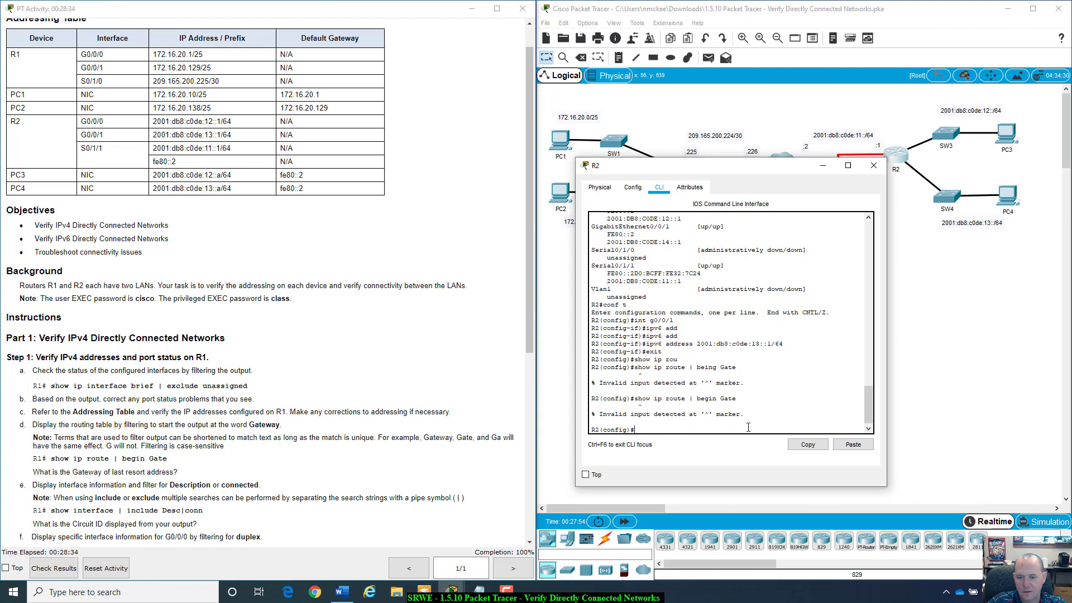
text(exit)
key(Return)
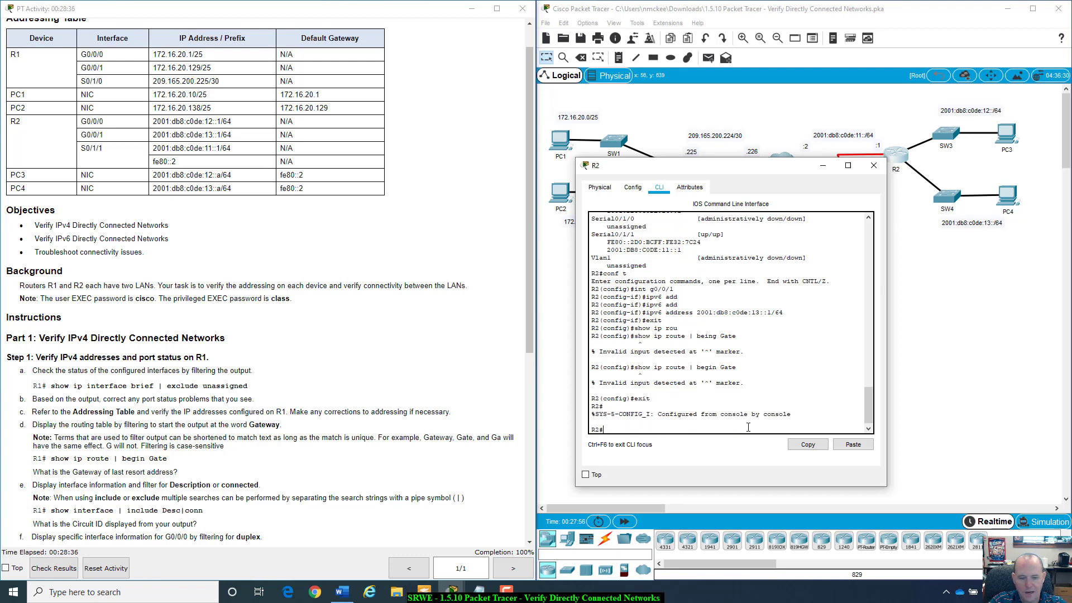
text(show ip )
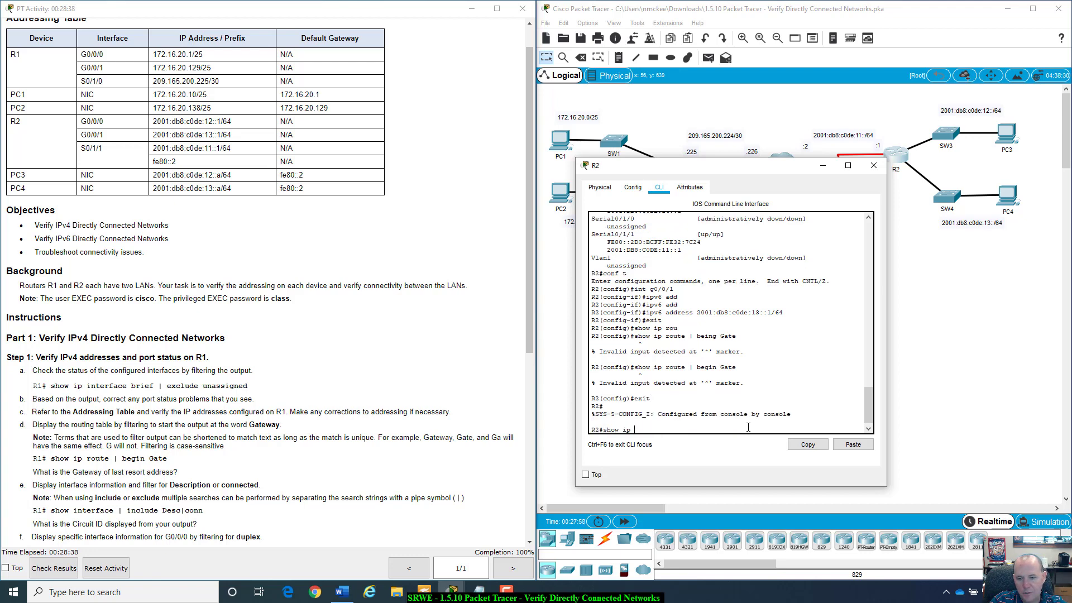
text(route)
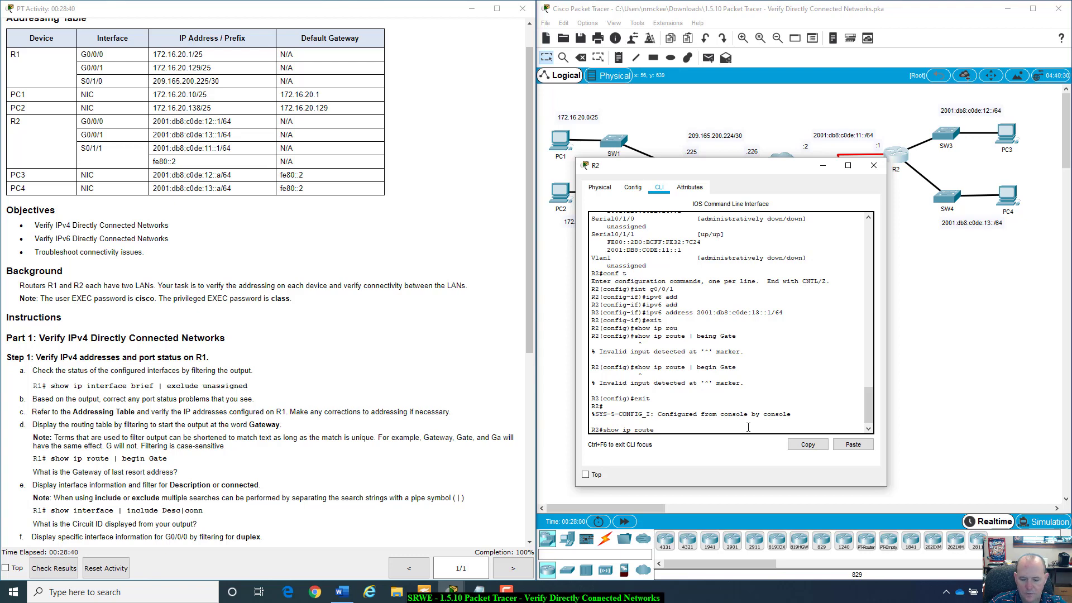
text( |)
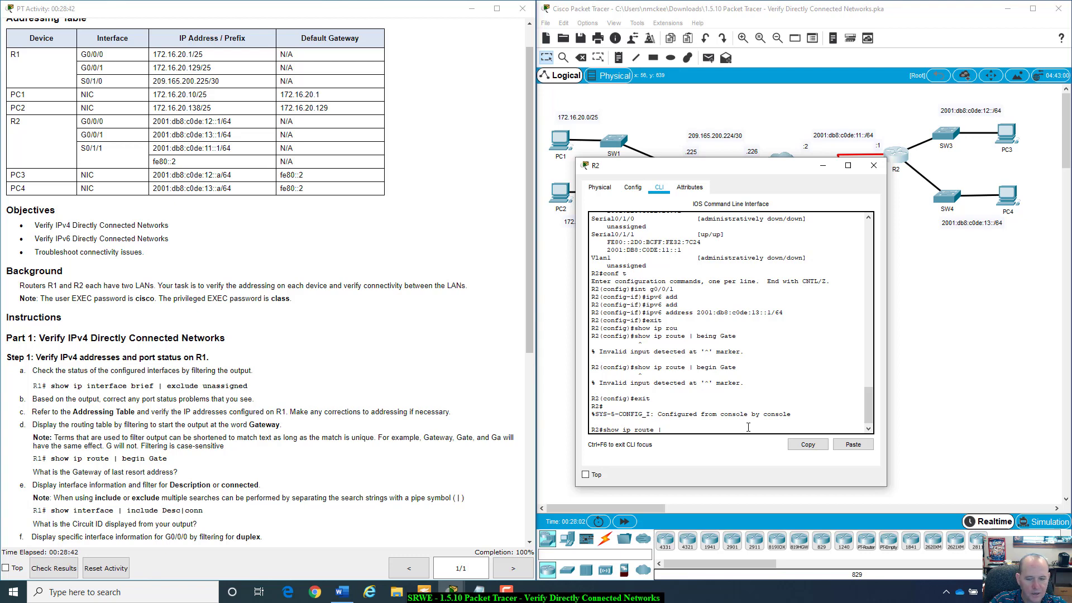
text( g)
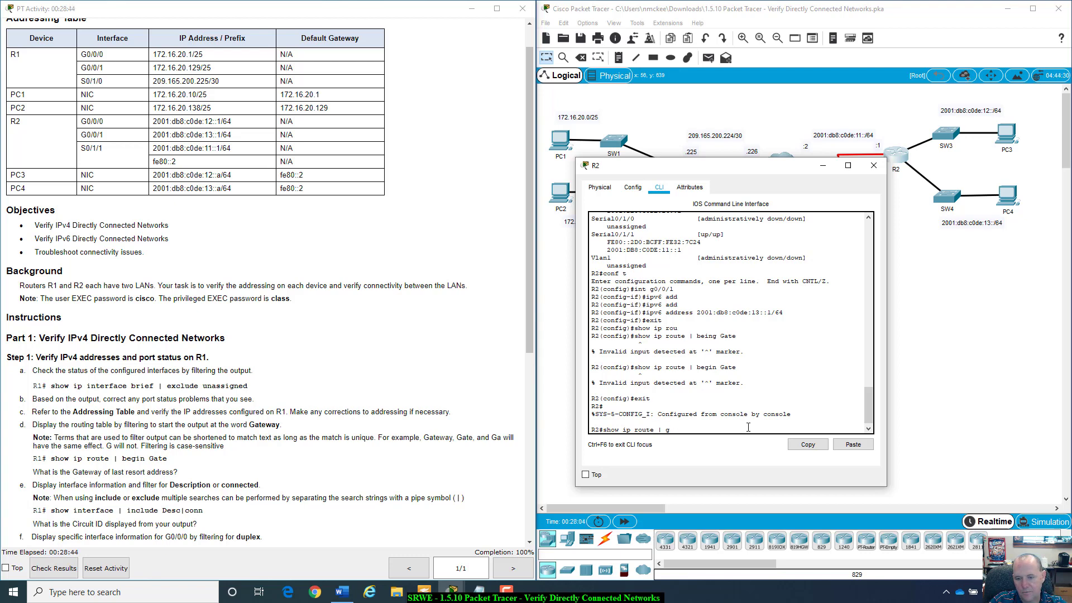
key(BackSpace)
text(be)
key(Tab)
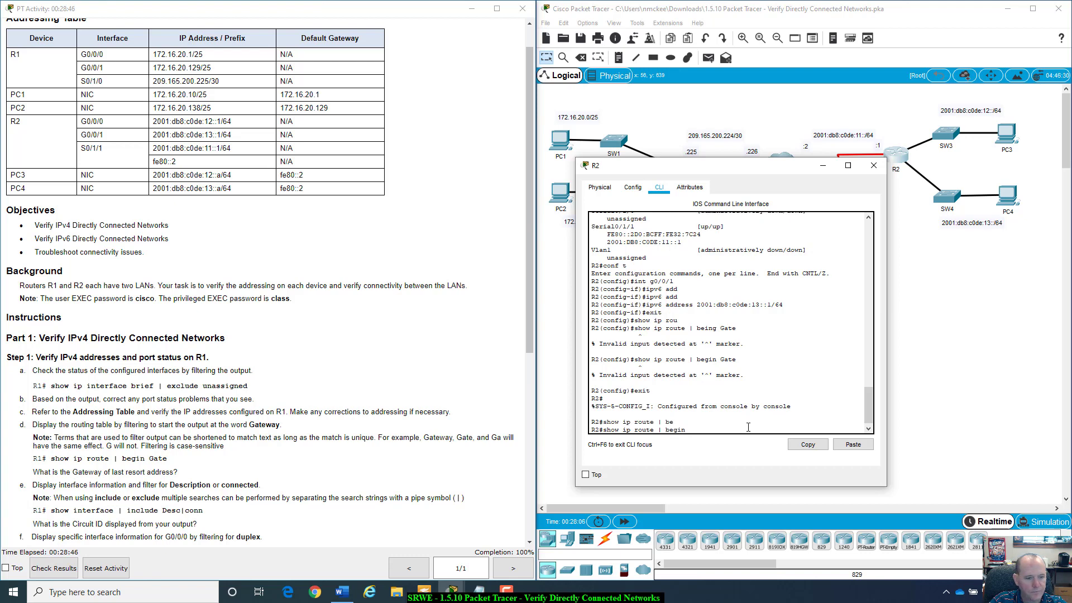
text(Gate)
key(Return)
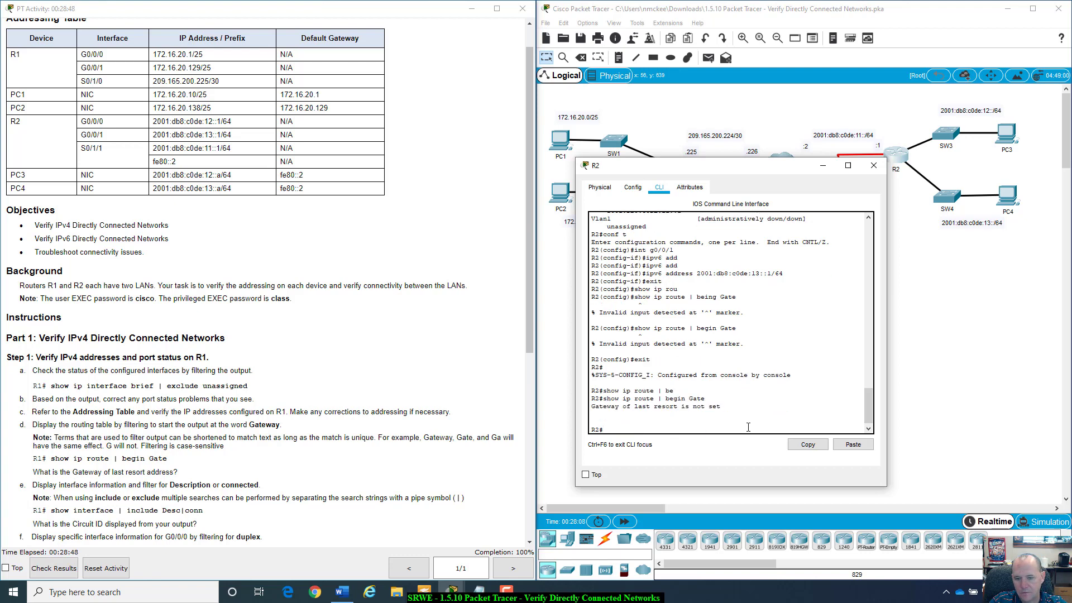
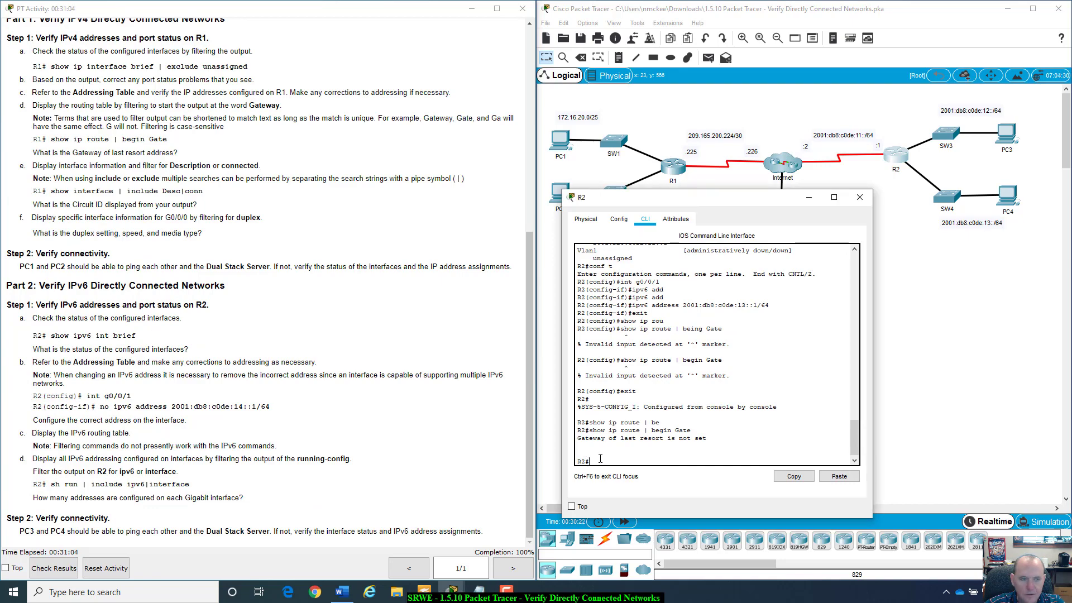
- Review and highlight the instruction step about correcting R2's IPv6 addressing
scroll(193, 166, up, 8)
scroll(31, 296, down, 7)
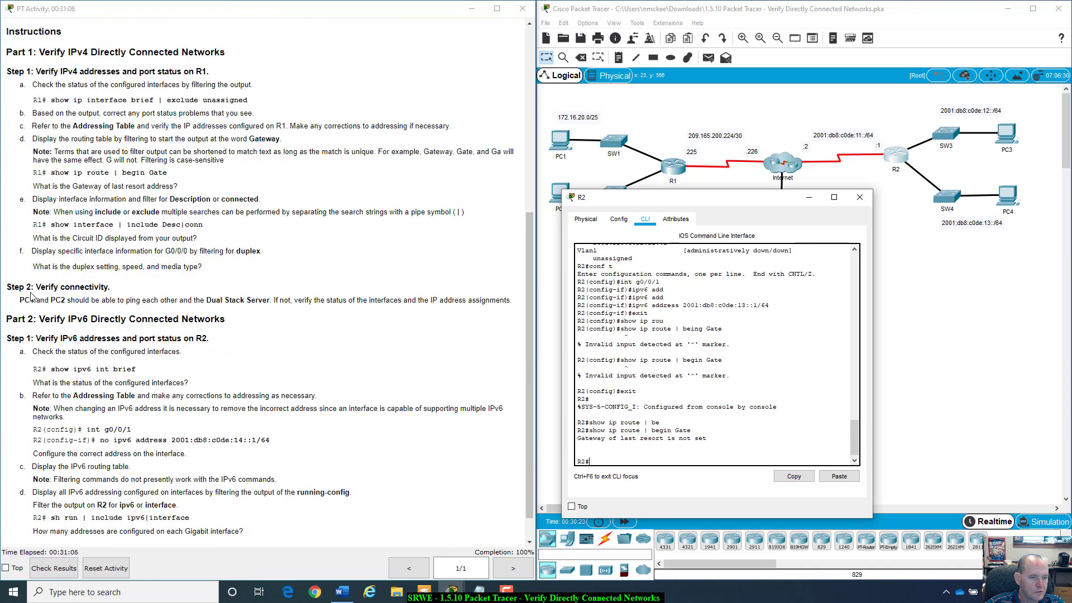
scroll(31, 296, down, 1)
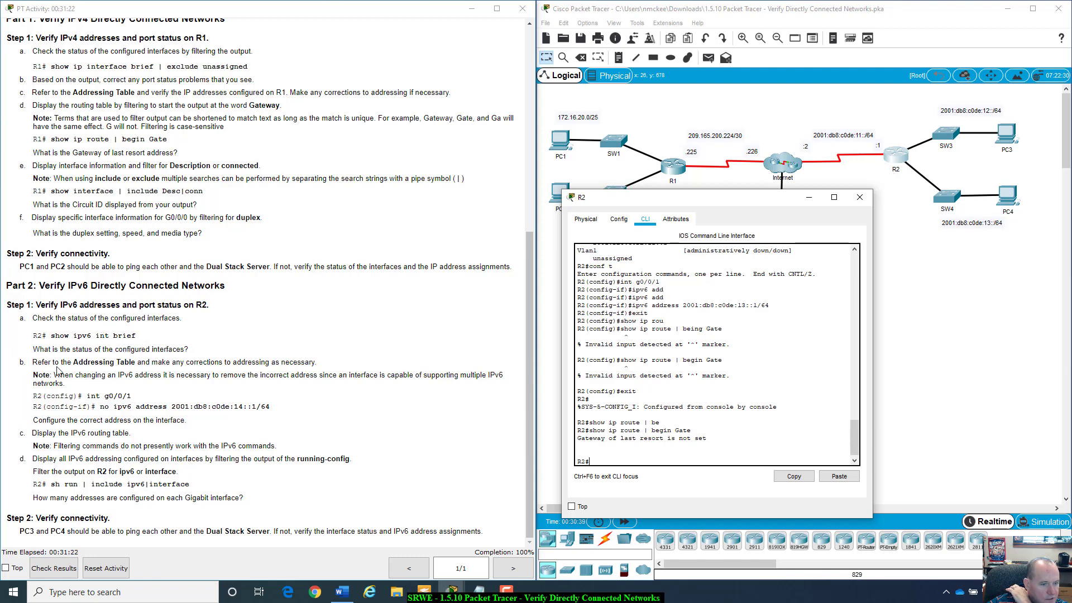
drag(33, 361, 322, 363)
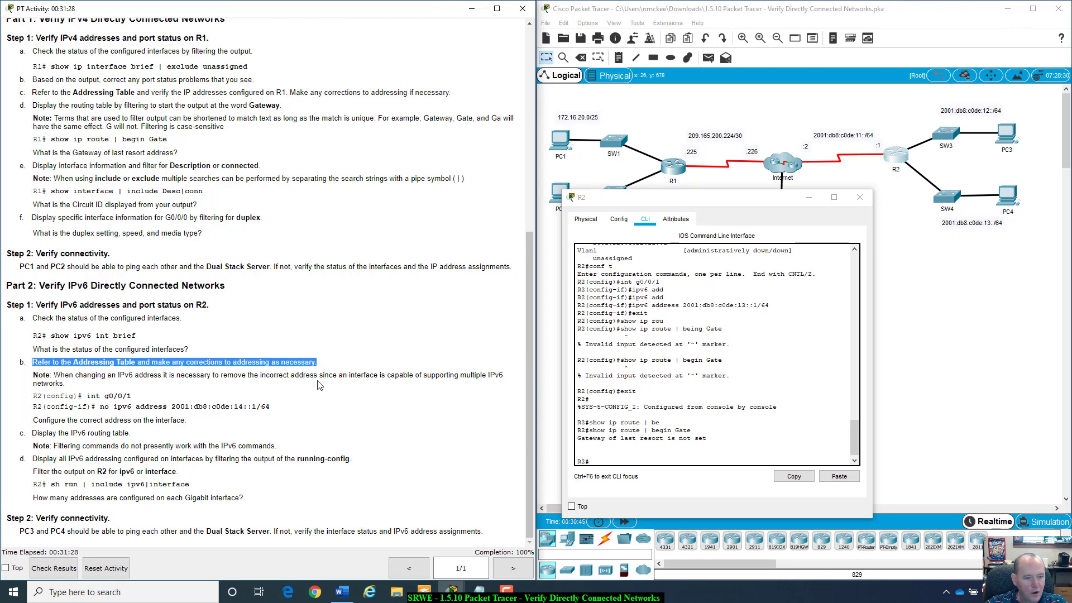
click(611, 461)
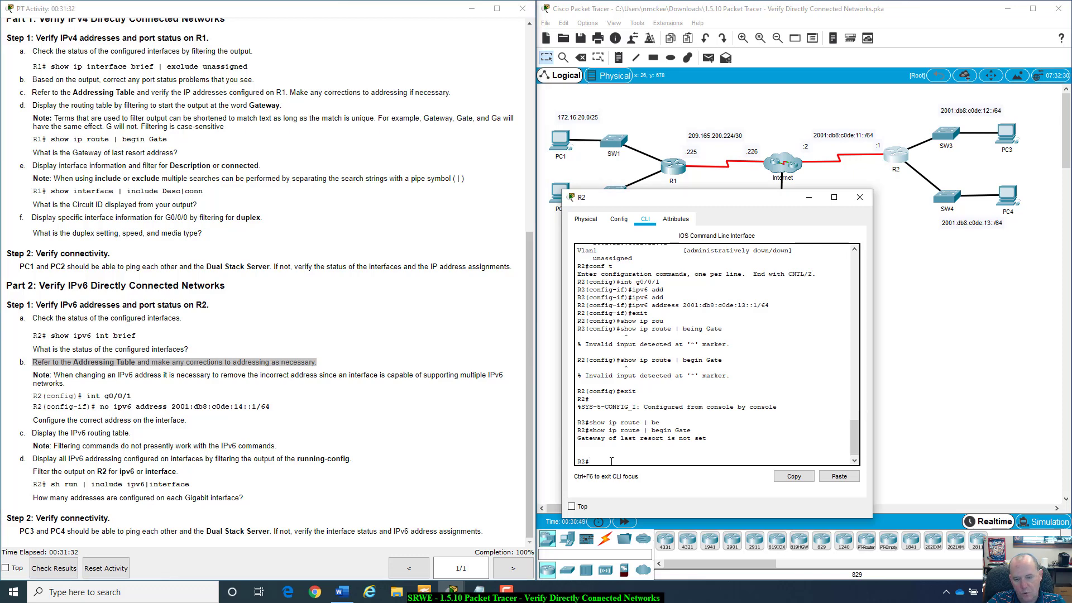
text(conf)
key(BackSpace)
key(BackSpace)
key(BackSpace)
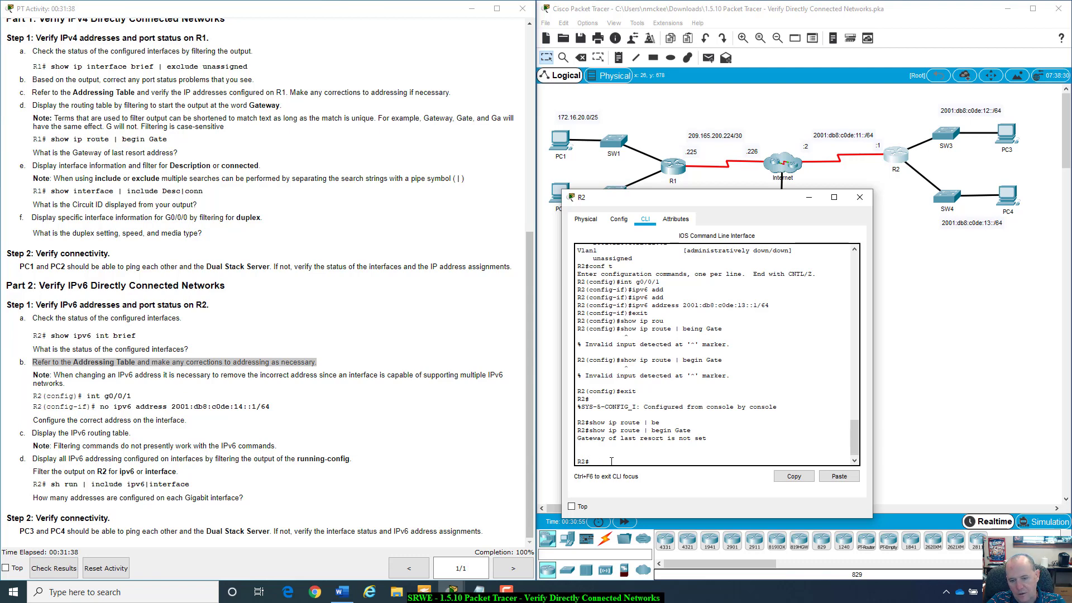
- Run show run on R2, finding G0/0/1 carries both 13::1/64 and extra 14::1/64
text(show run)
key(Return)
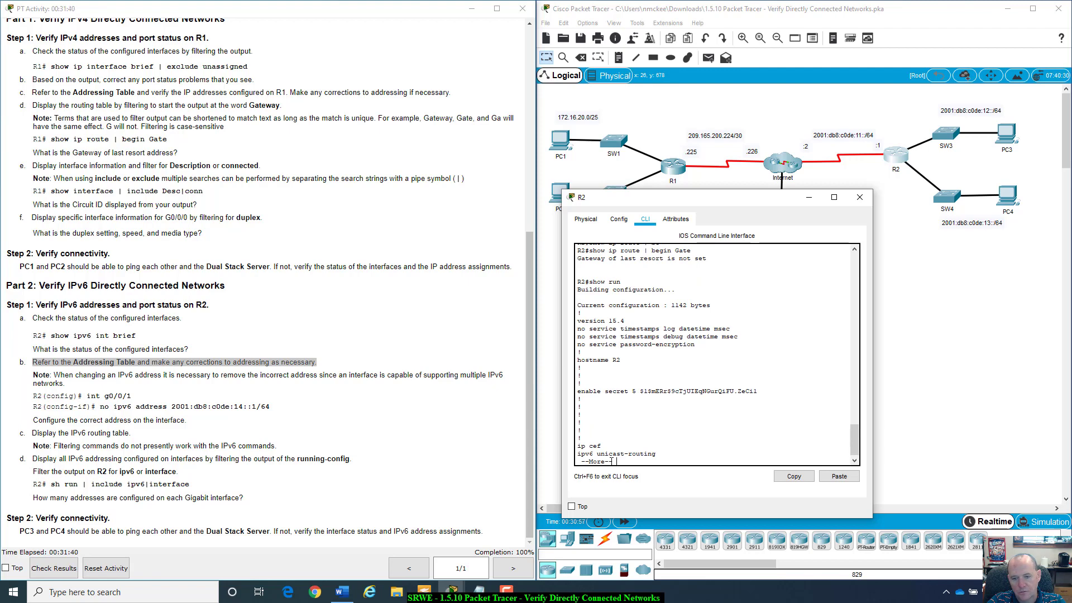
key(space)
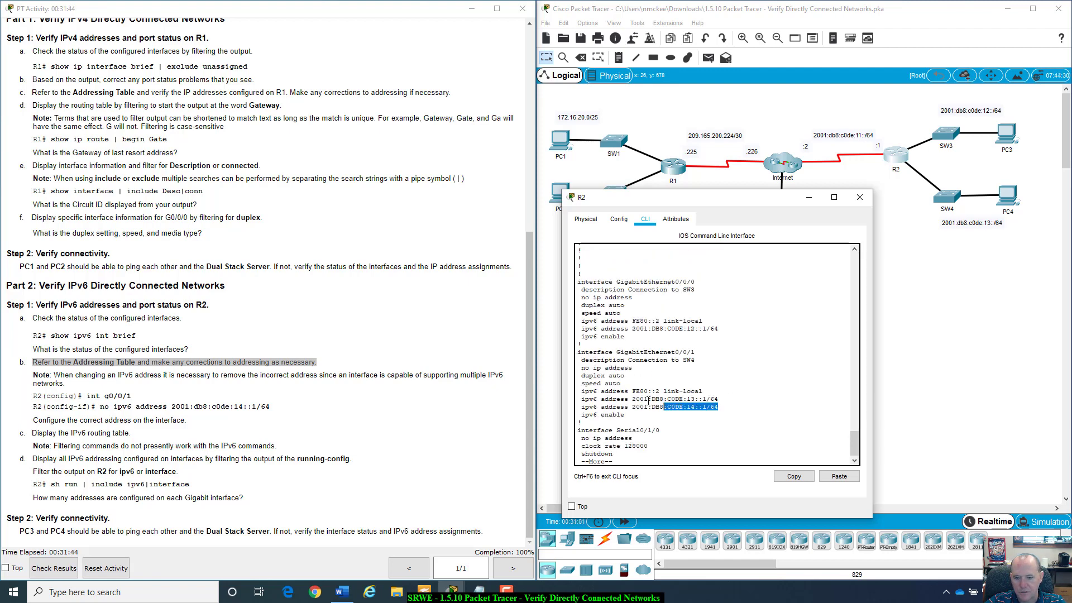
drag(720, 406, 635, 394)
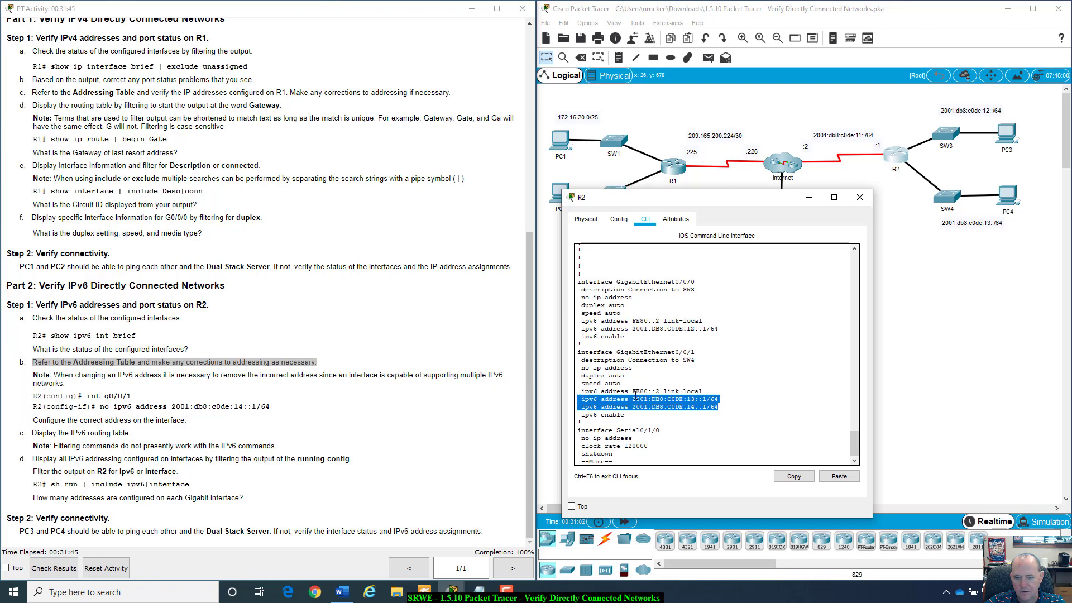
click(690, 407)
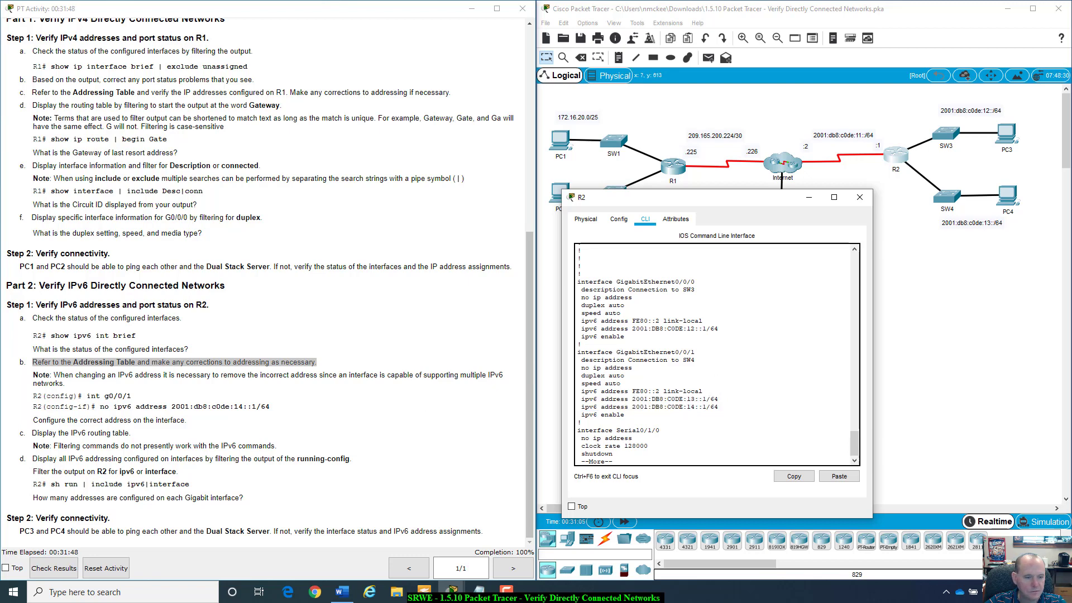
scroll(685, 432, down, 1)
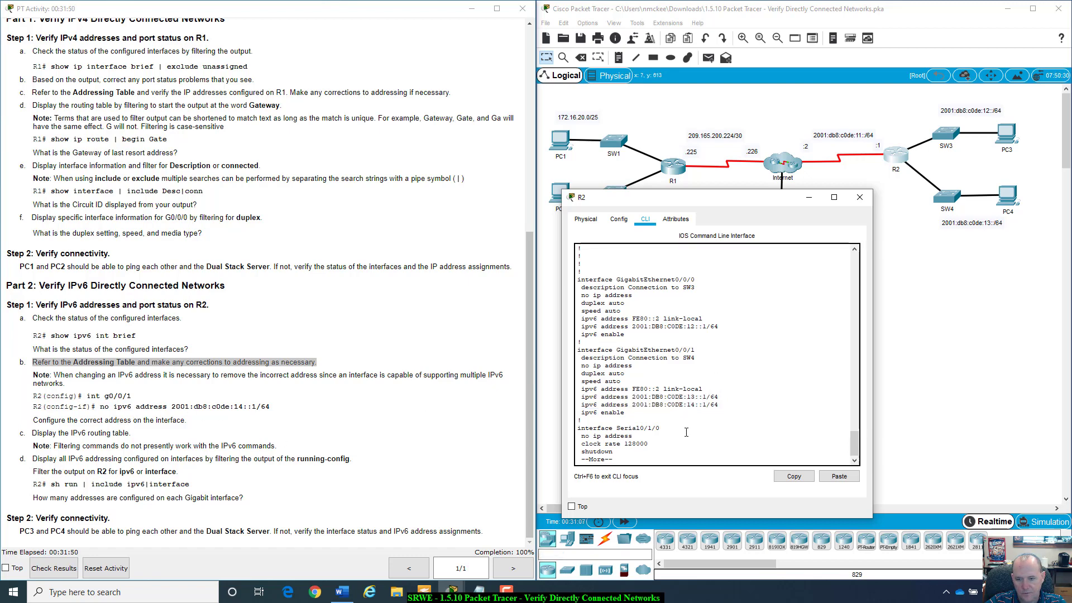
key(q)
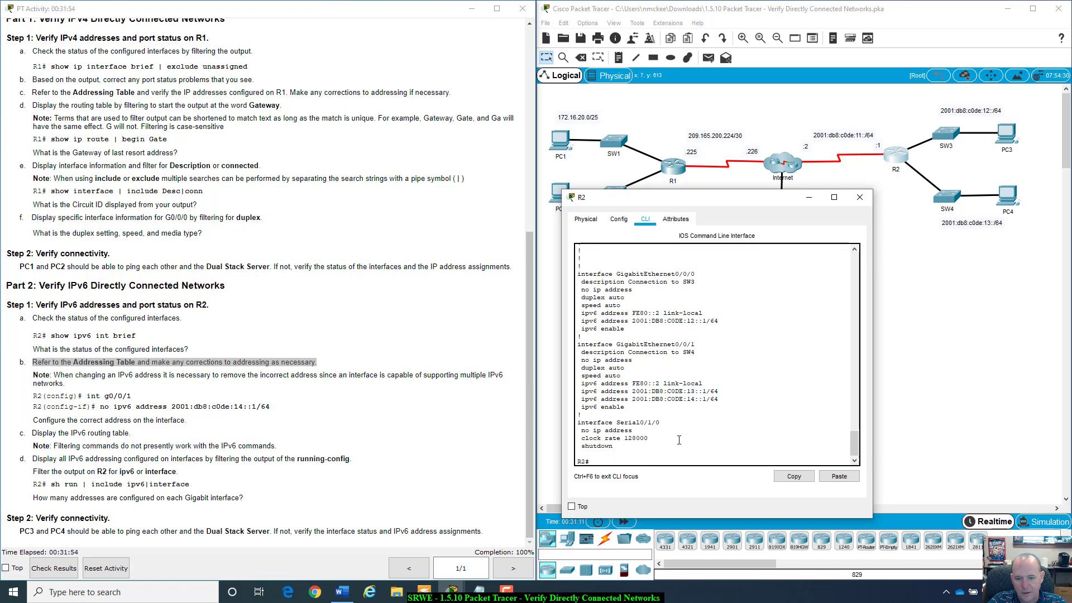
- On R2's G0/0/1, remove the wrong IPv6 address 2001:db8:c0de:14::1/64 using a pasted address
text(config t)
key(Return)
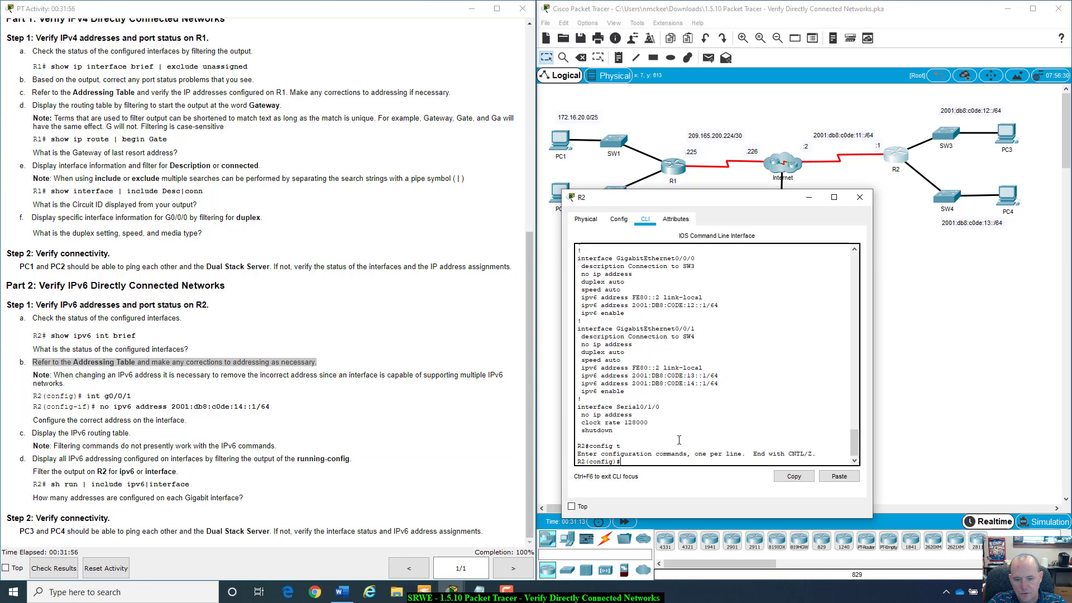
text(int)
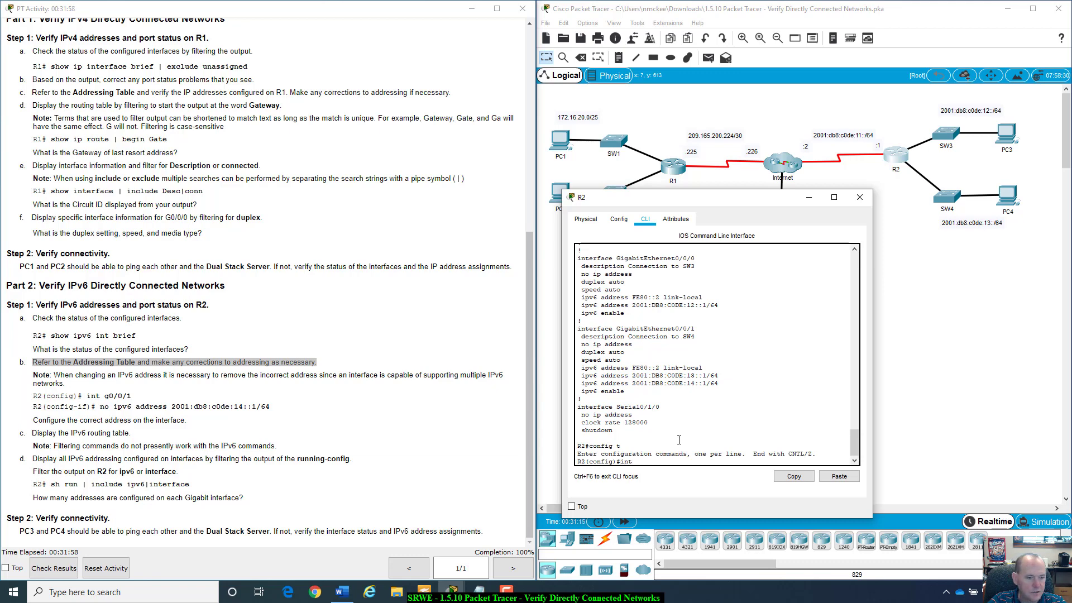
text( g0/0/1)
key(Return)
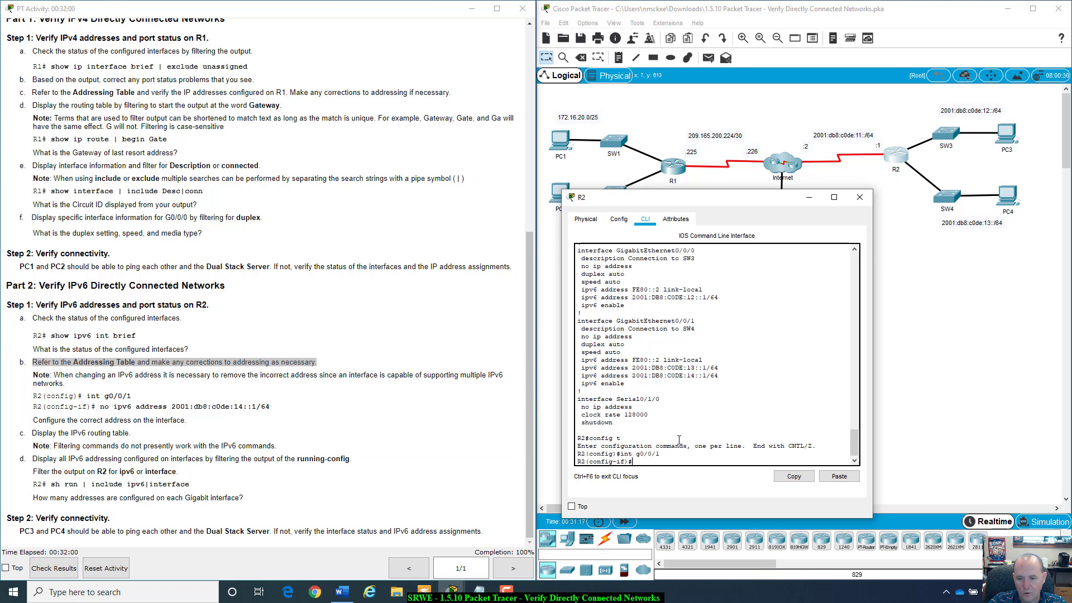
text(no)
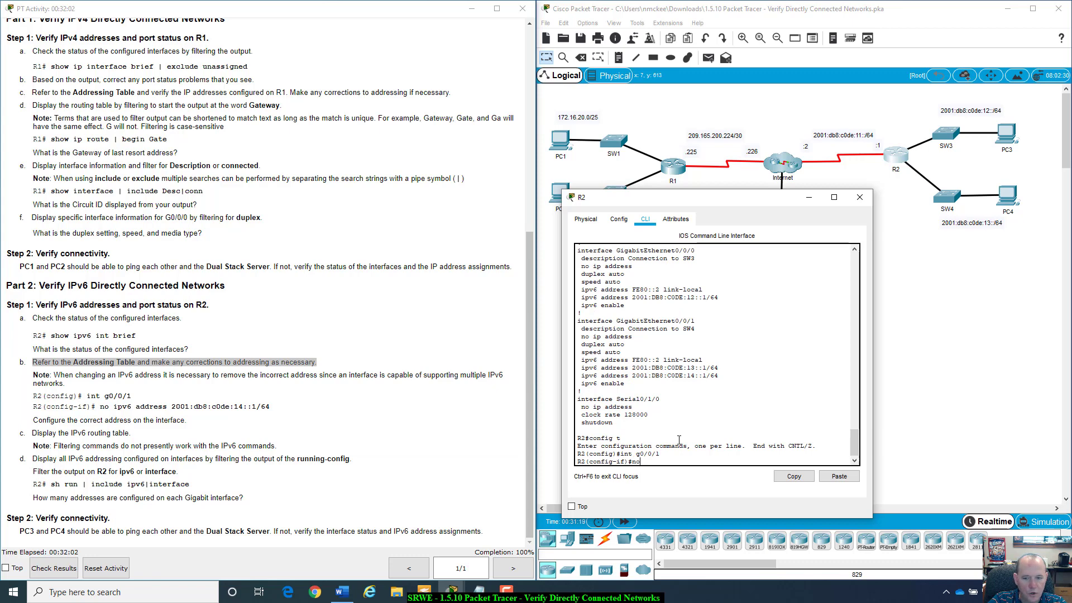
text( ipv6 a)
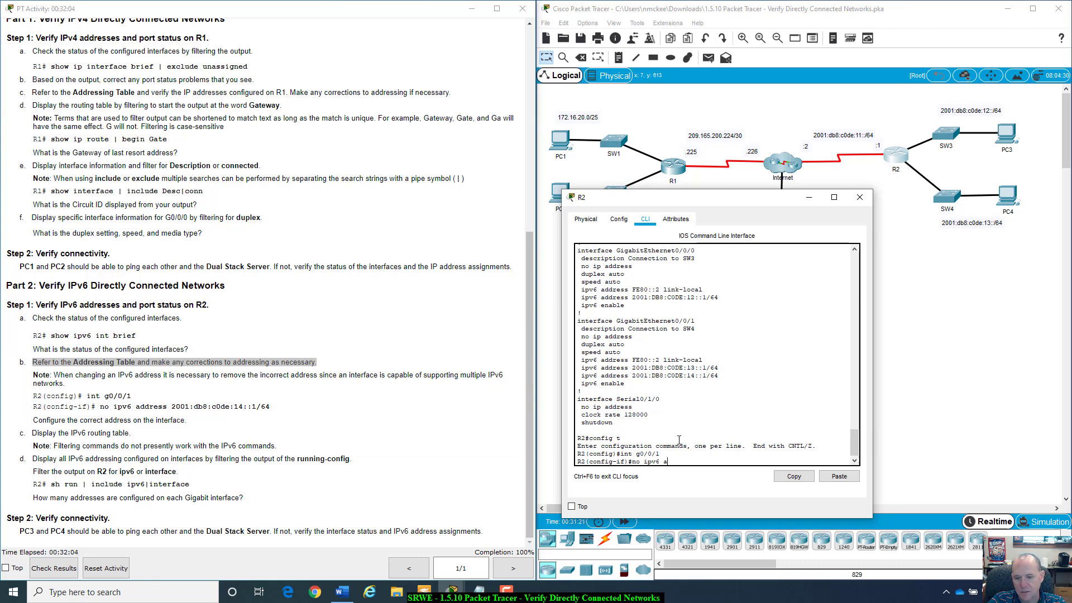
text(dd)
key(Tab)
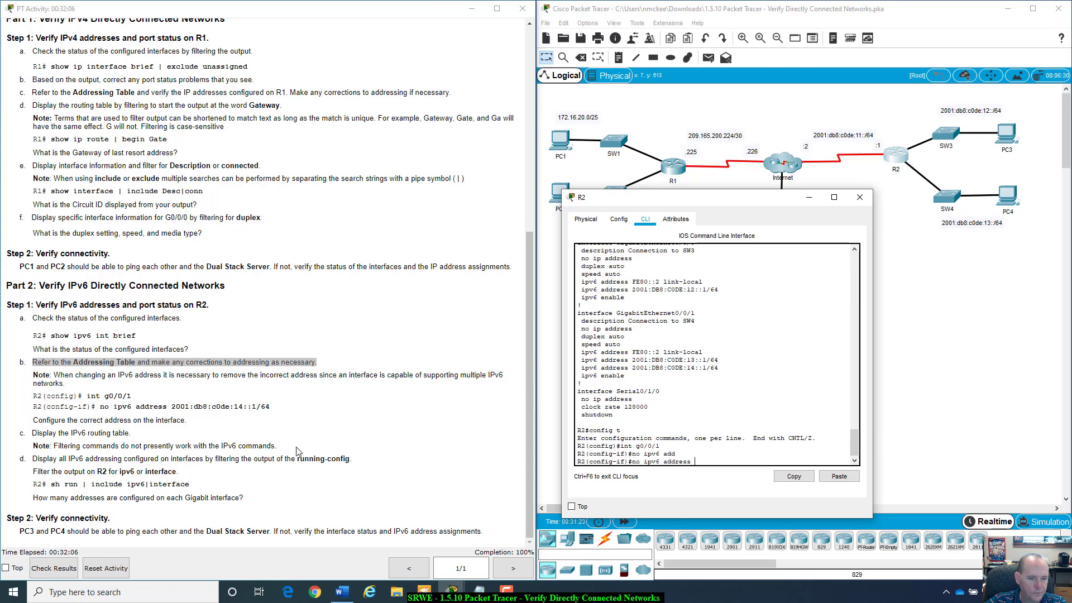
drag(172, 409, 270, 408)
key(ctrl+c)
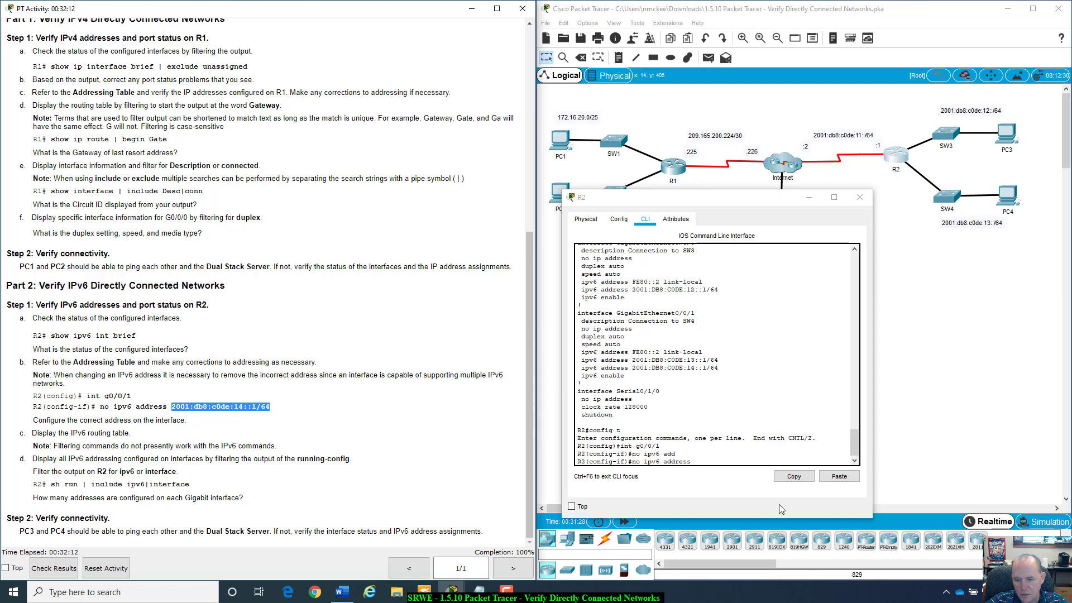
click(728, 460)
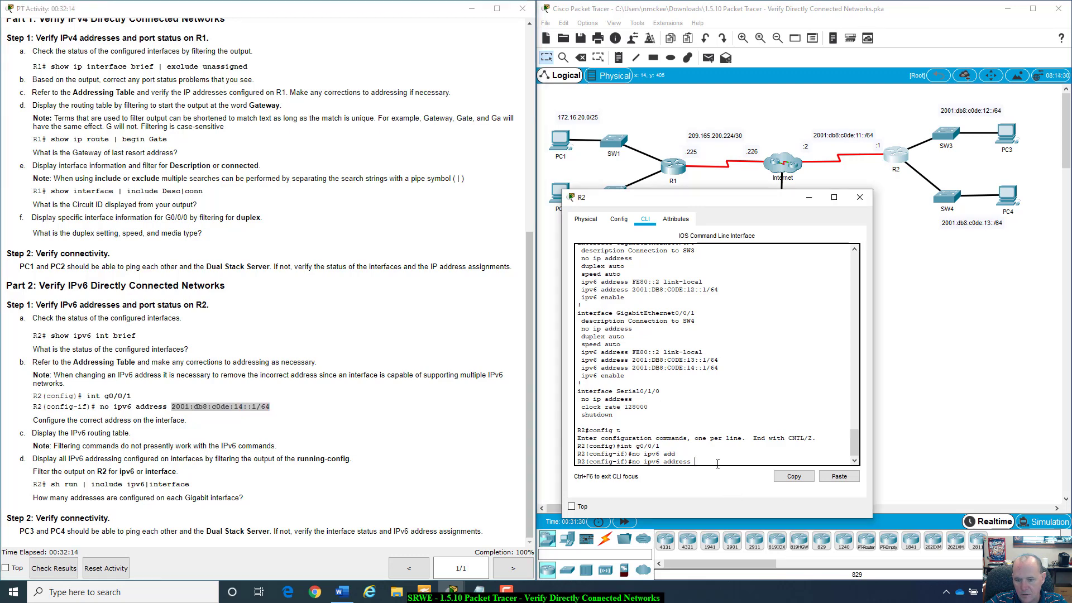
right_click(716, 465)
click(742, 483)
key(Return)
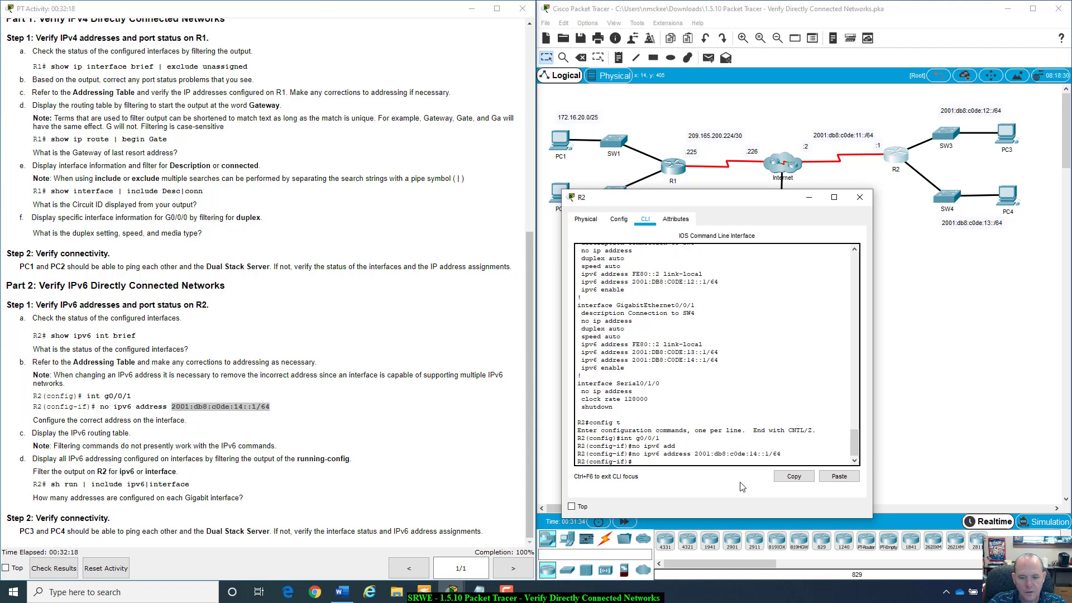
- Exit the interface and verify with do show run that only 2001:DB8:C0DE:13::1/64 remains
text(exit)
key(Return)
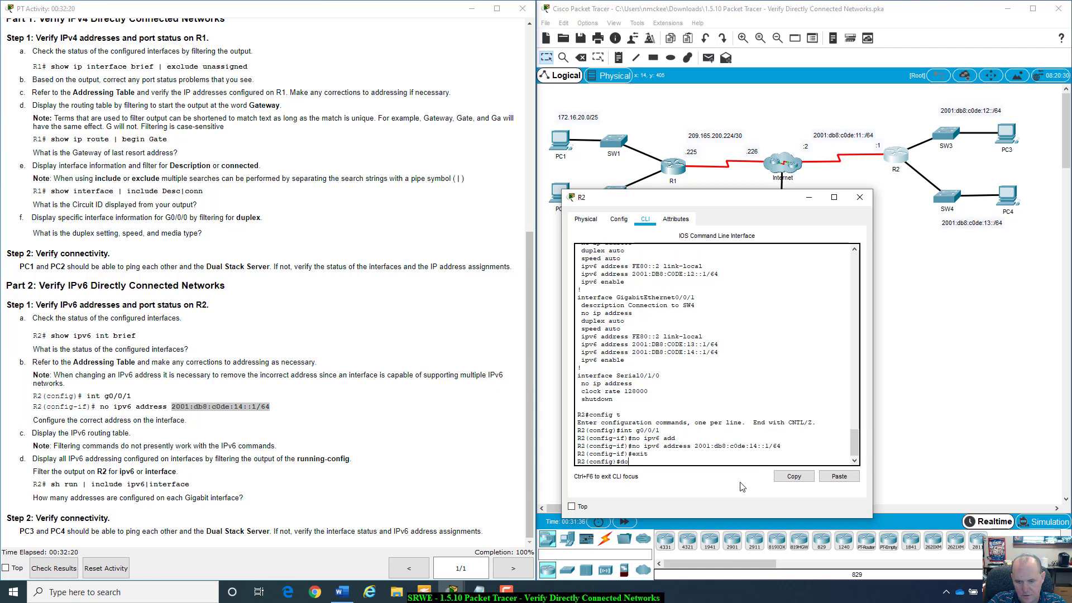
key(BackSpace)
key(BackSpace)
text(do show run)
key(Return)
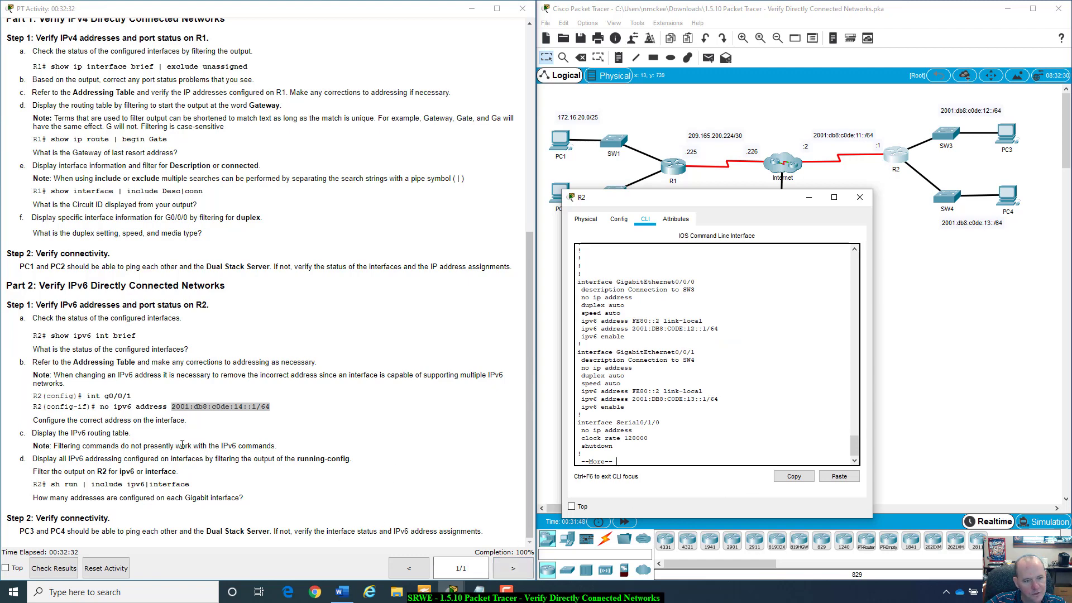
click(37, 421)
drag(33, 420, 190, 426)
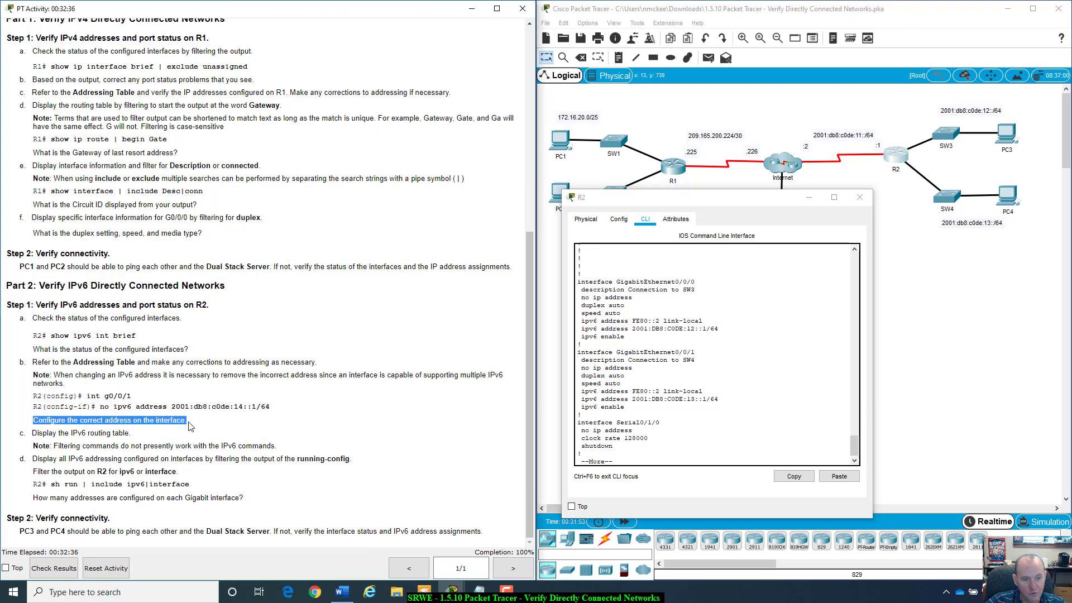
click(655, 446)
key(q)
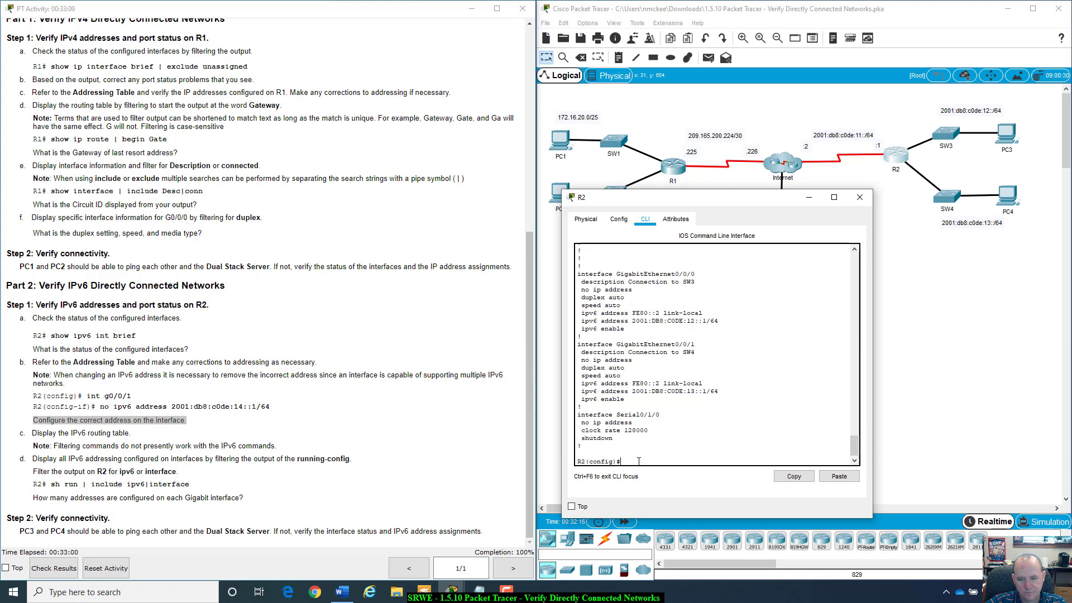
- Return to R2# and run sh run | include ipv6|interface
text(t)
key(Return)
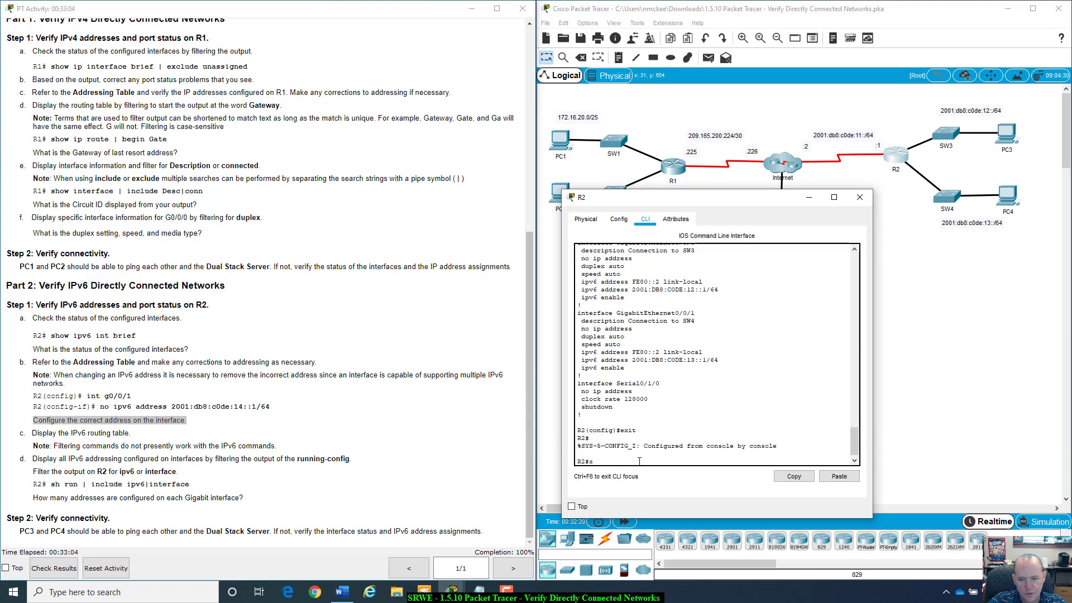
text(sh run | include)
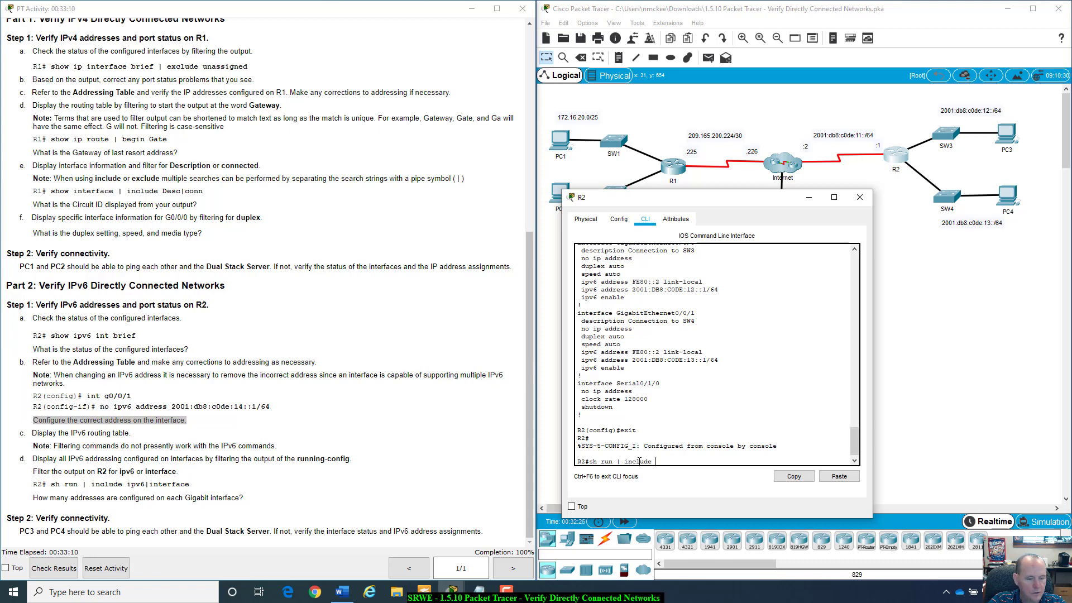
text( ipv)
key(Tab)
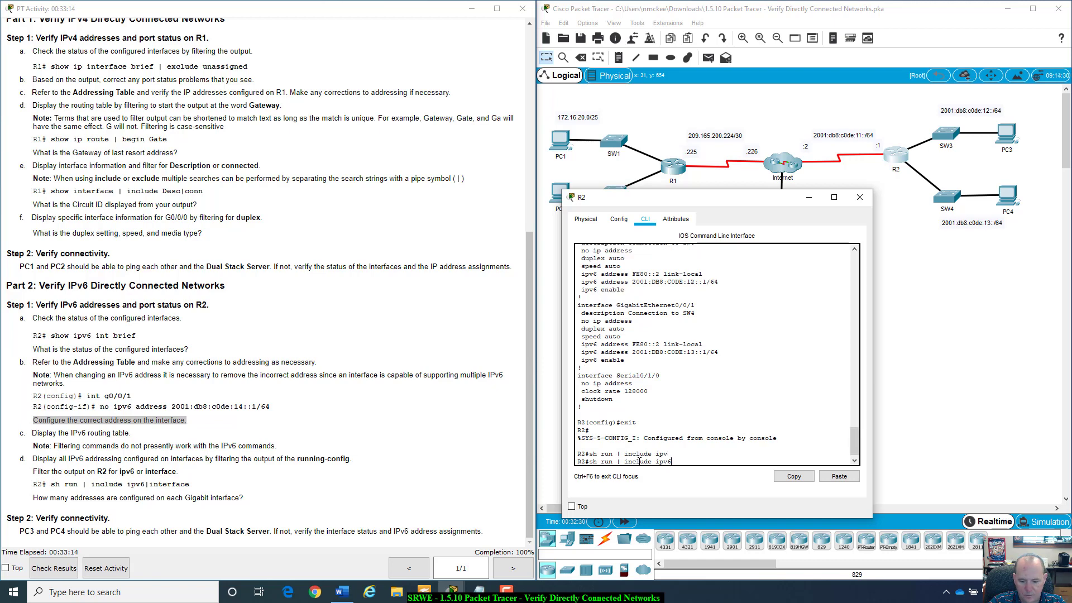
text(6|int)
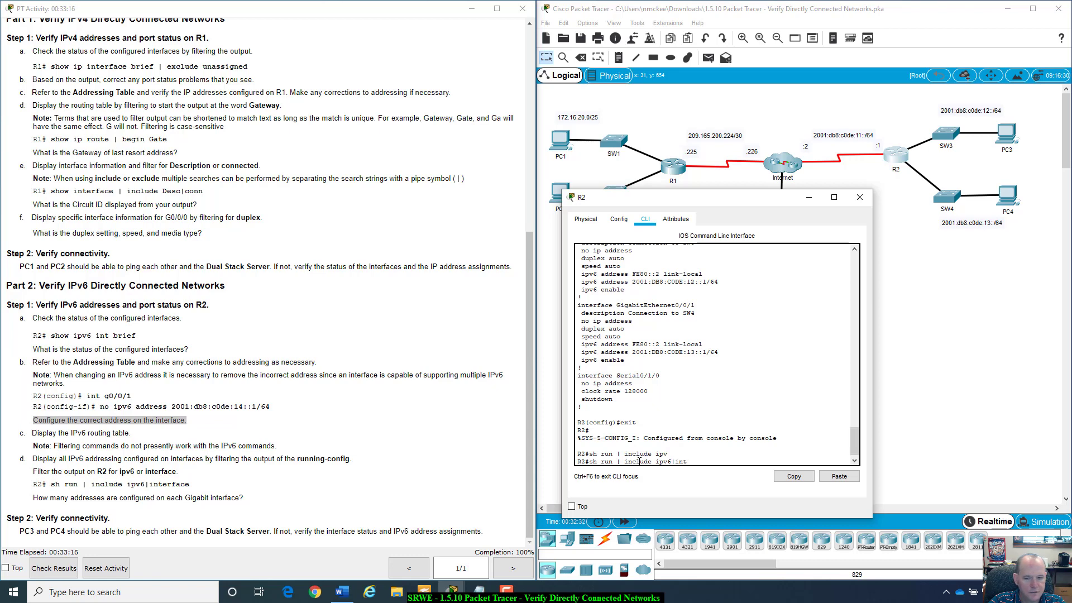
text(erface)
key(Return)
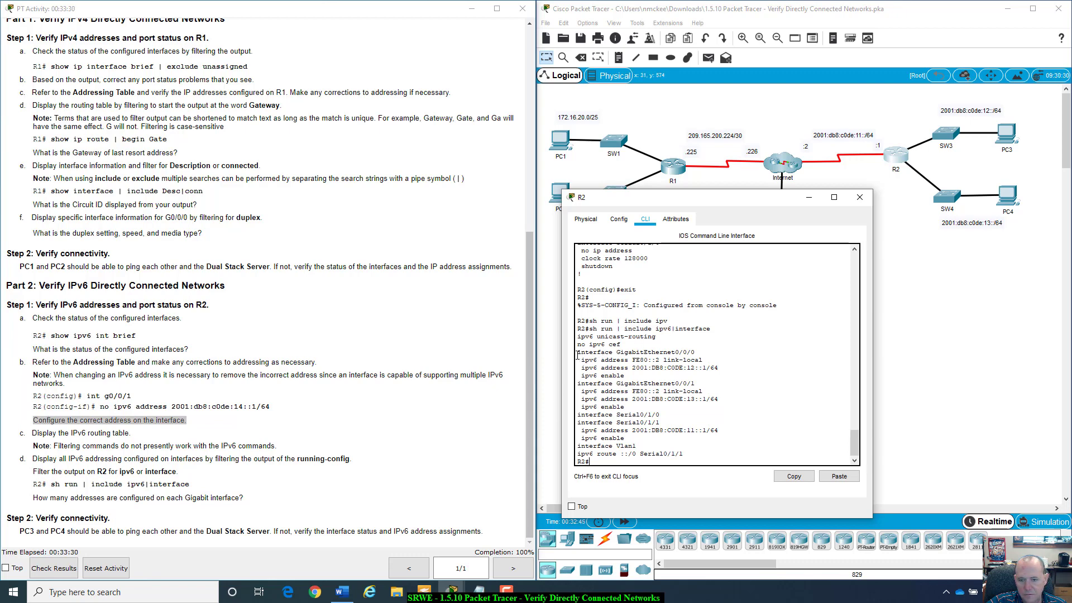
- Highlight the FE80::2 link-local and global /64 addresses on G0/0/0 and G0/0/1
drag(690, 337, 693, 353)
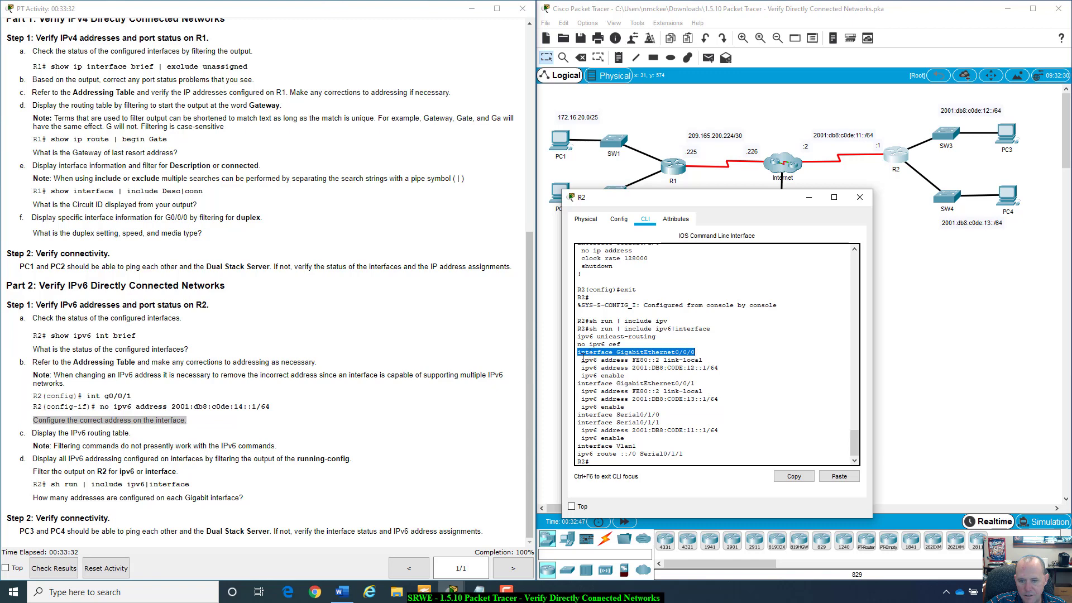
drag(582, 358, 725, 371)
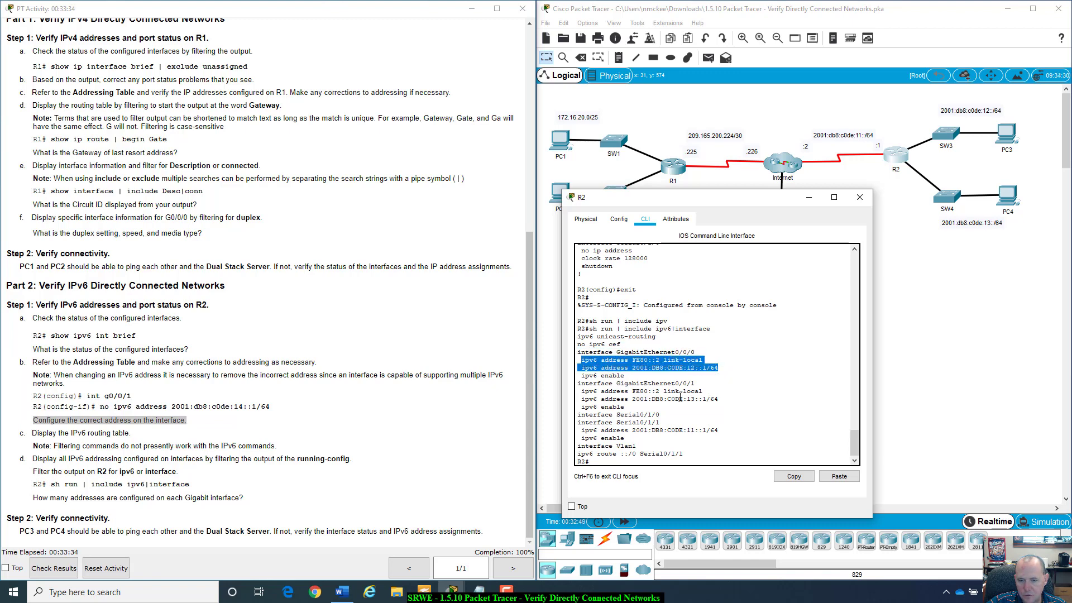
drag(585, 385, 697, 385)
drag(581, 392, 719, 399)
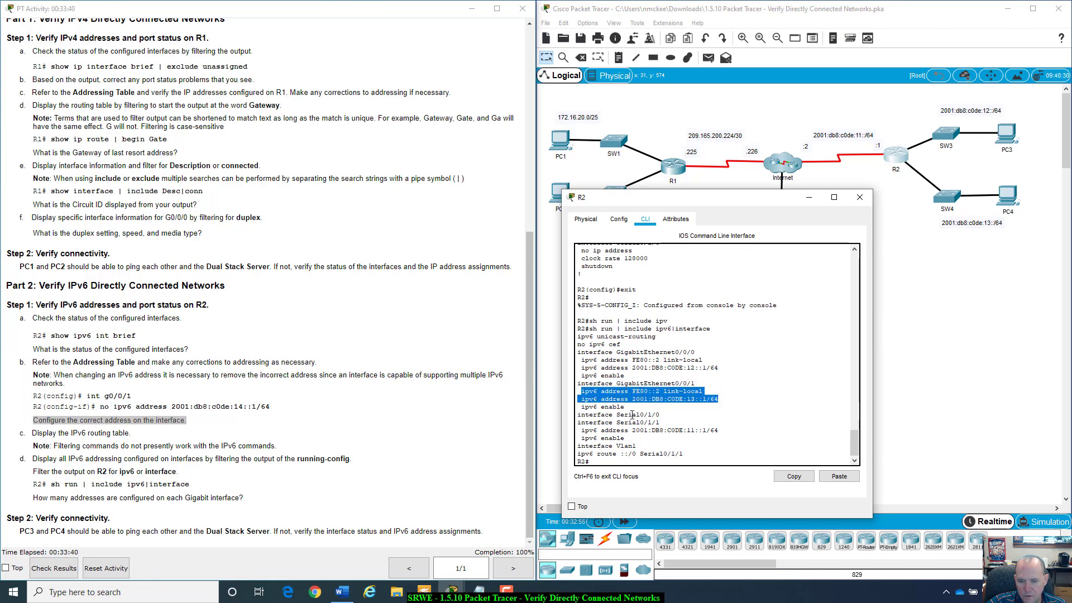
scroll(632, 415, down, 1)
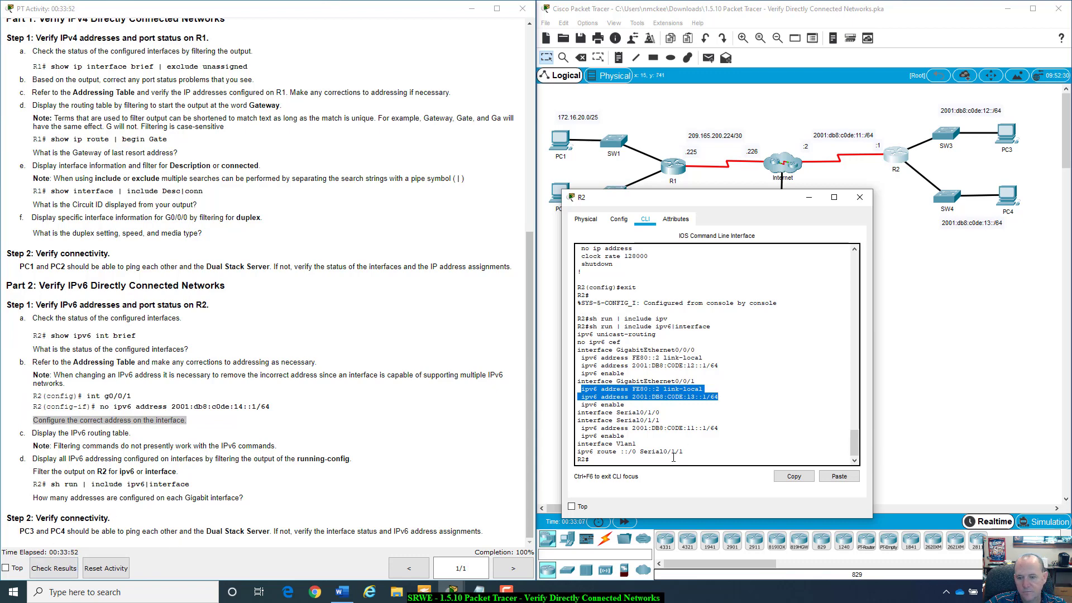
- Close R2's window and open PC3's Desktop Command Prompt
click(858, 198)
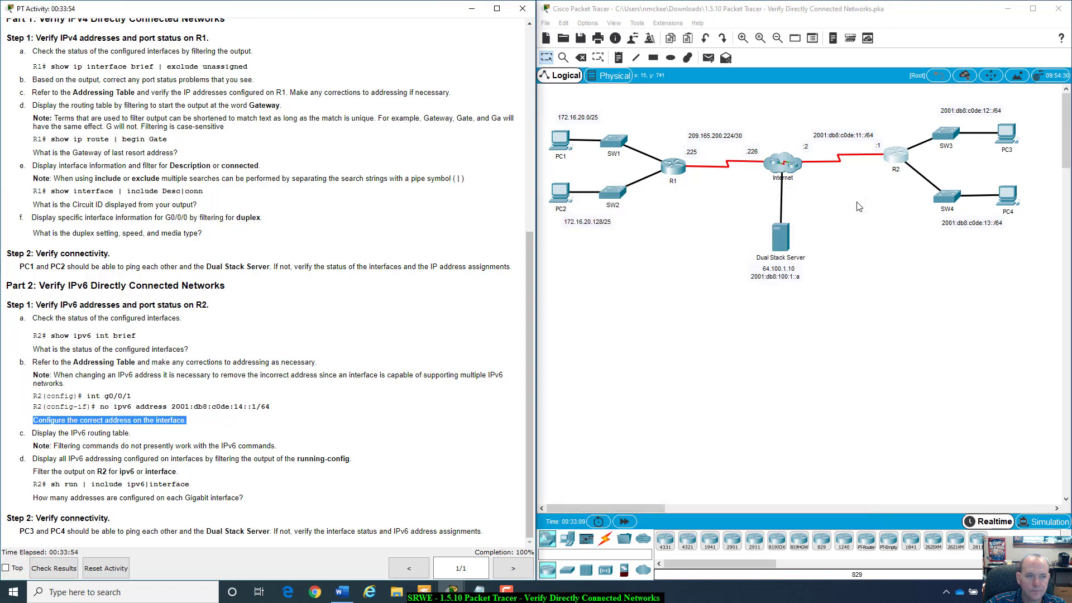
click(255, 406)
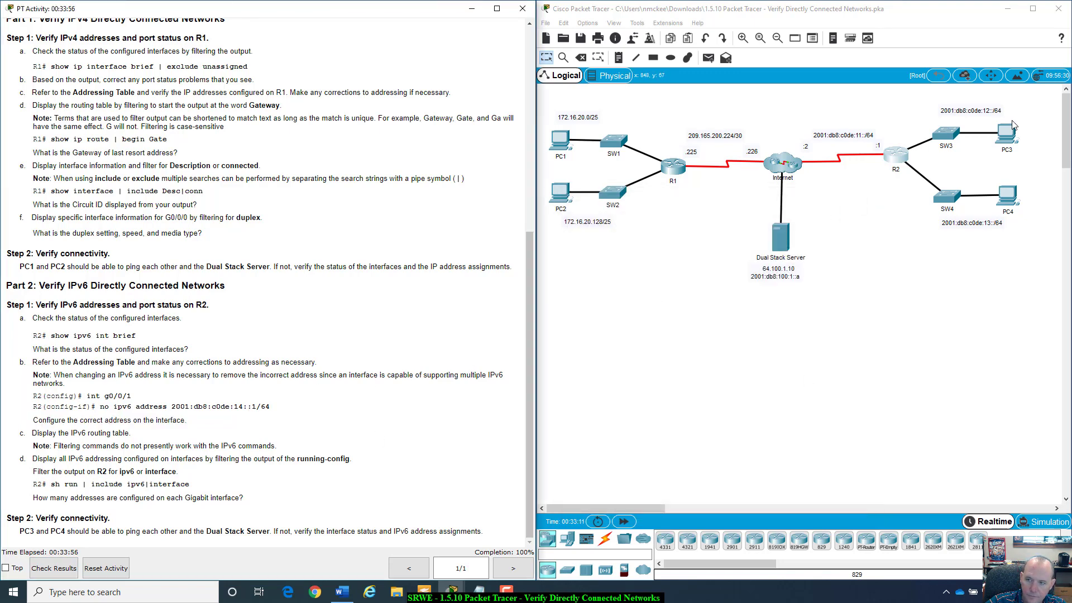
click(1008, 139)
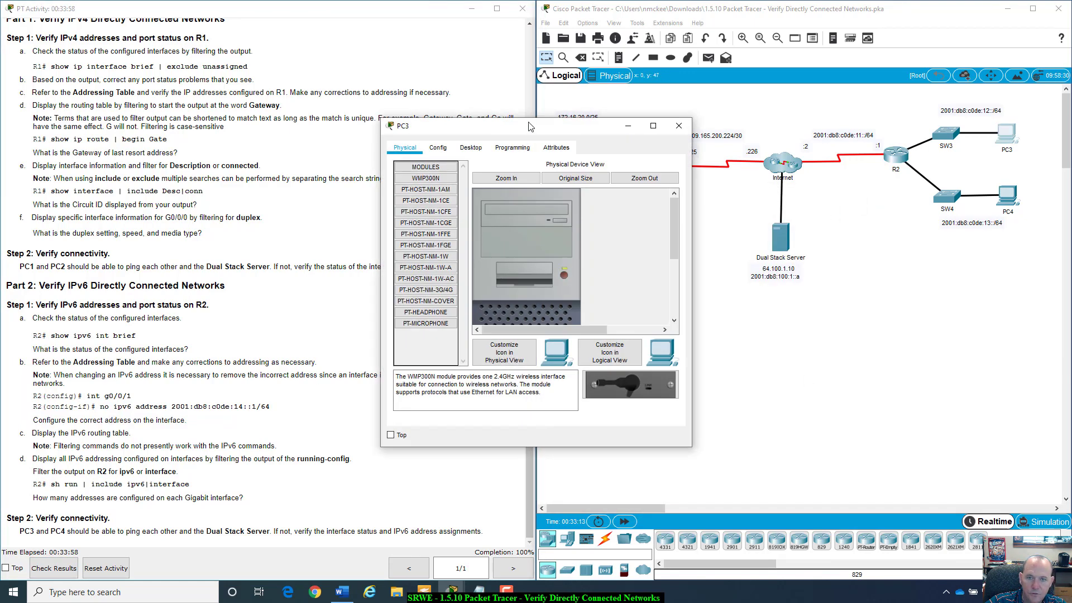
drag(531, 126, 464, 167)
click(410, 185)
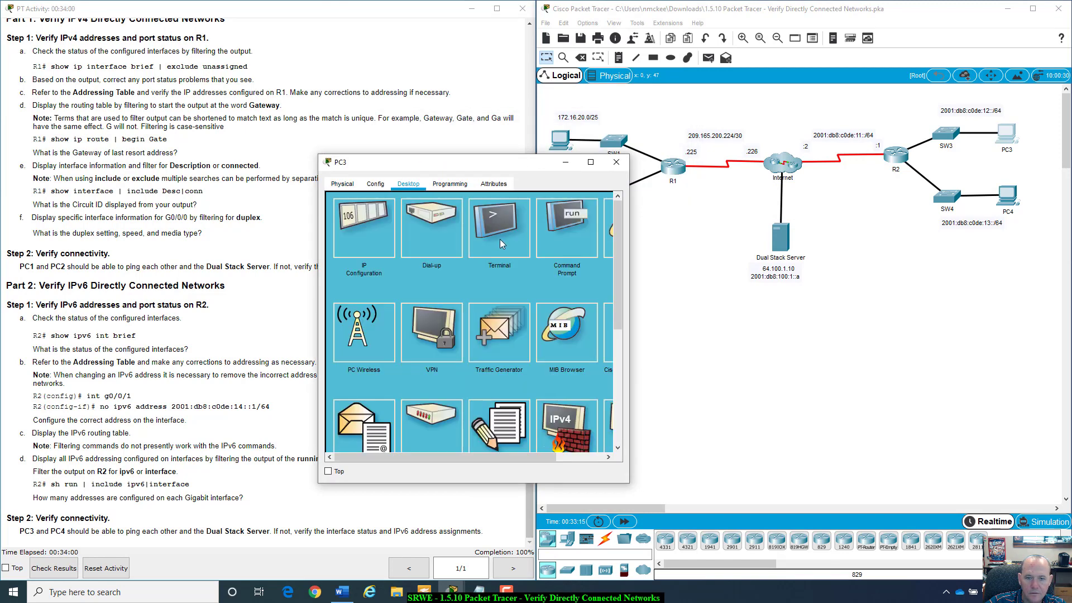
click(501, 239)
click(606, 204)
click(567, 221)
- From PC3, ping the Dual Stack Server at 2001:db8:100:1::a, receiving 4 of 4 replies
text(p)
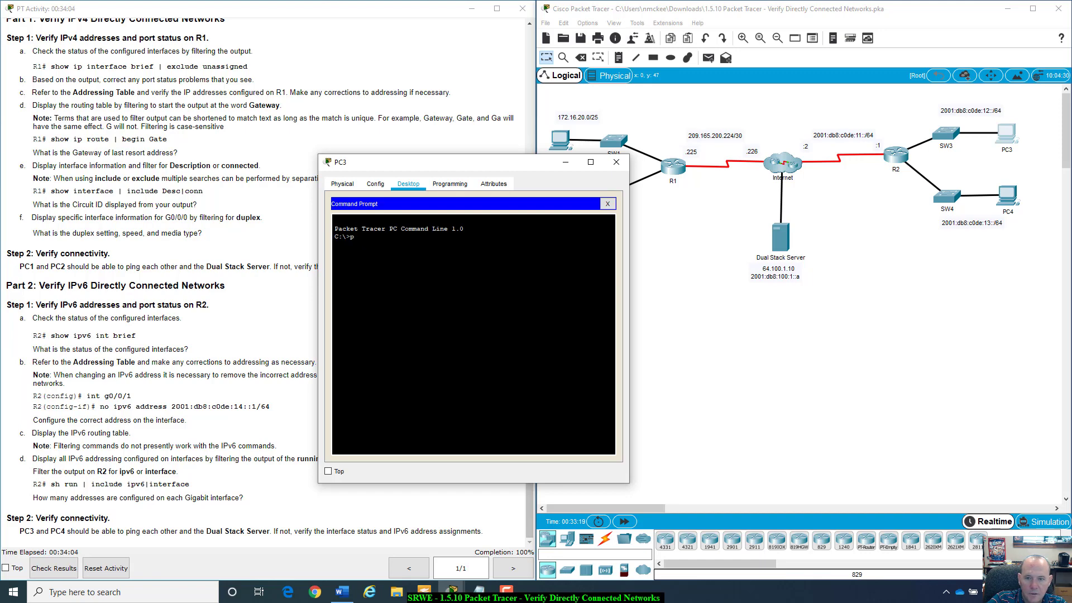
text(ing)
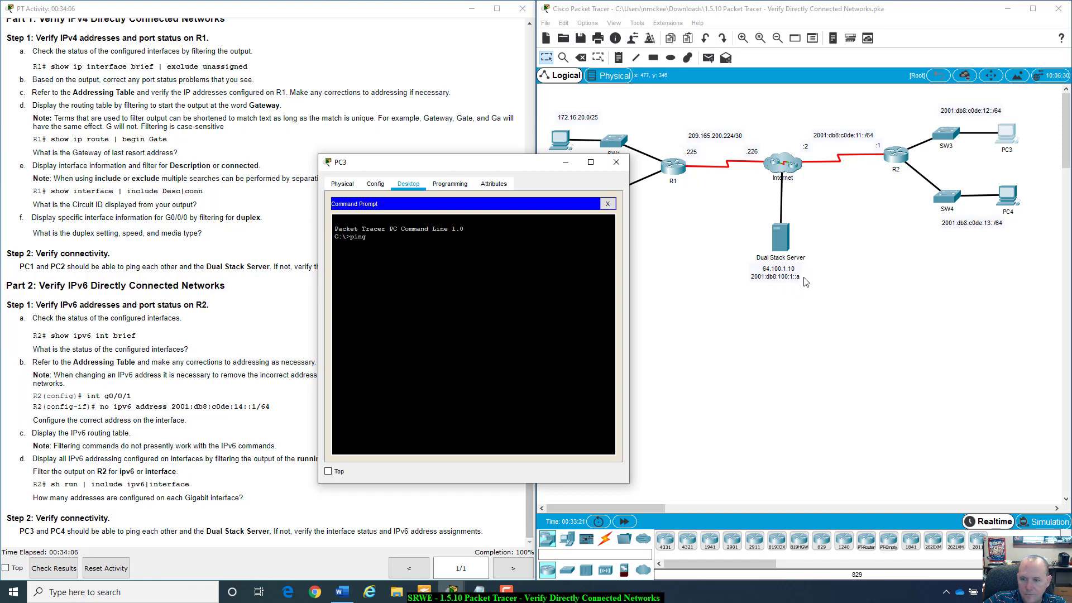
drag(801, 275, 780, 283)
click(844, 308)
click(844, 314)
click(484, 315)
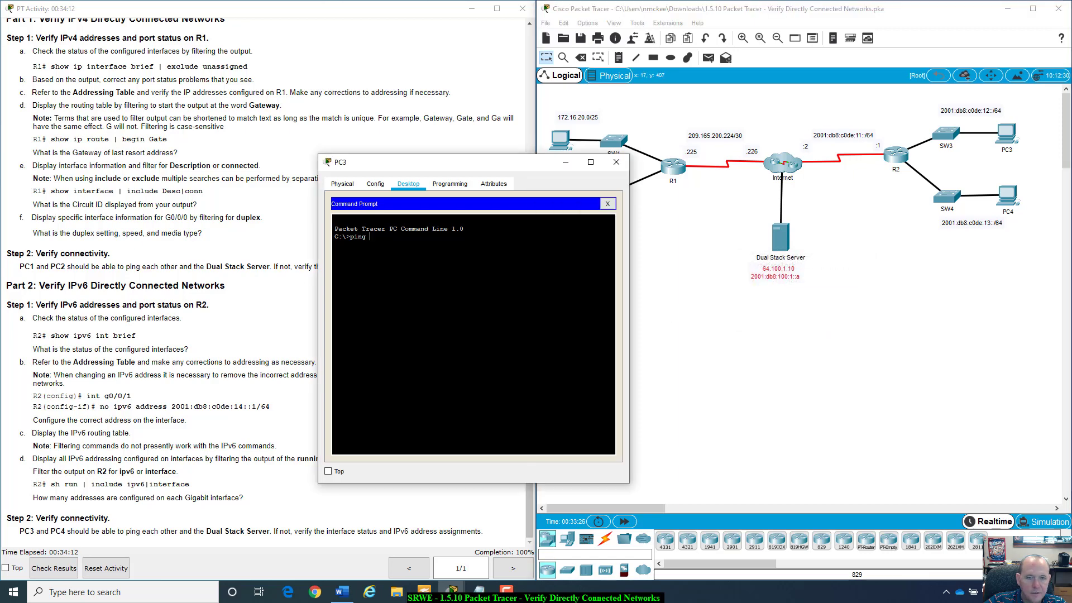
text(2001)
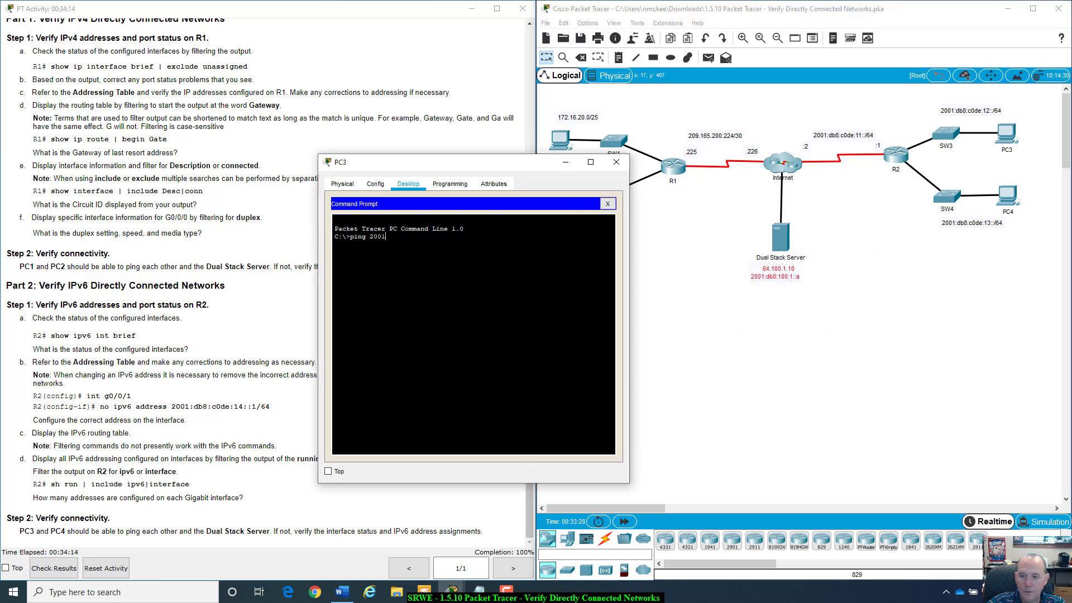
text(:db8)
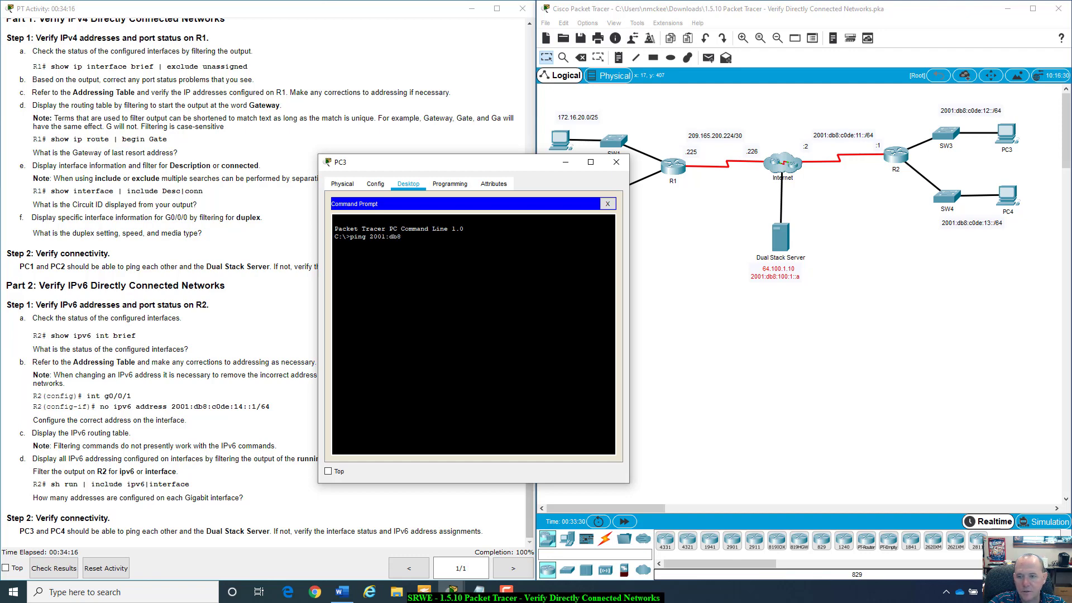
text(:100:1)
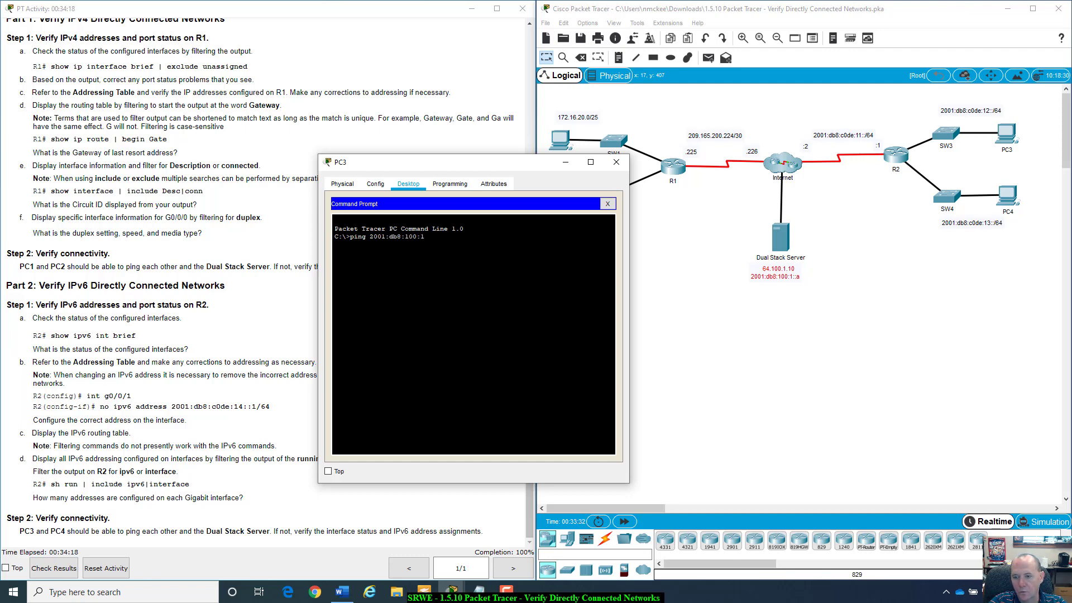
text(::a)
key(Return)
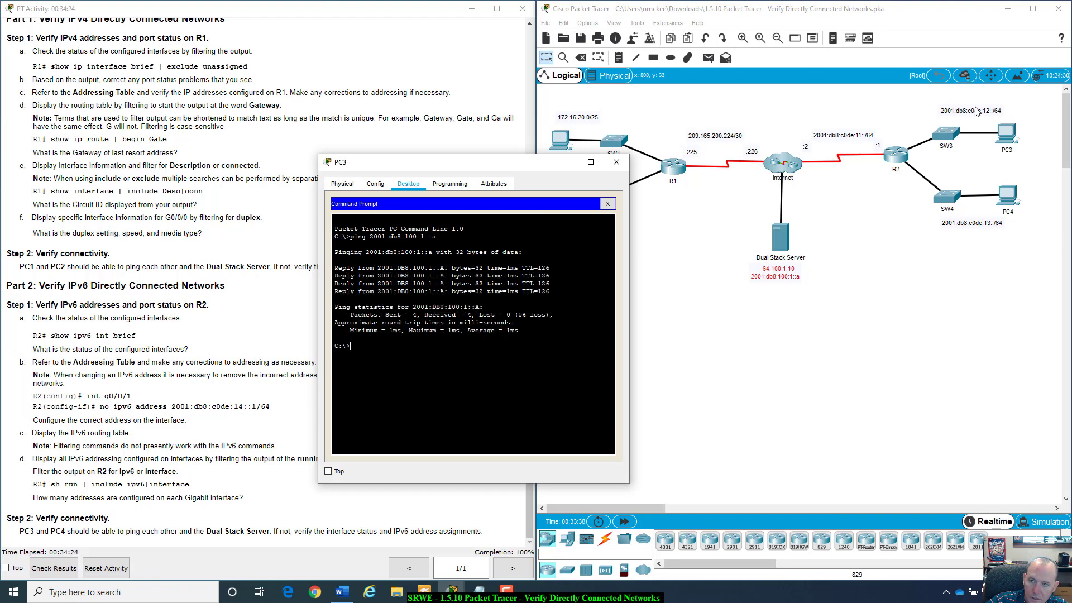
drag(461, 167, 754, 258)
click(530, 48)
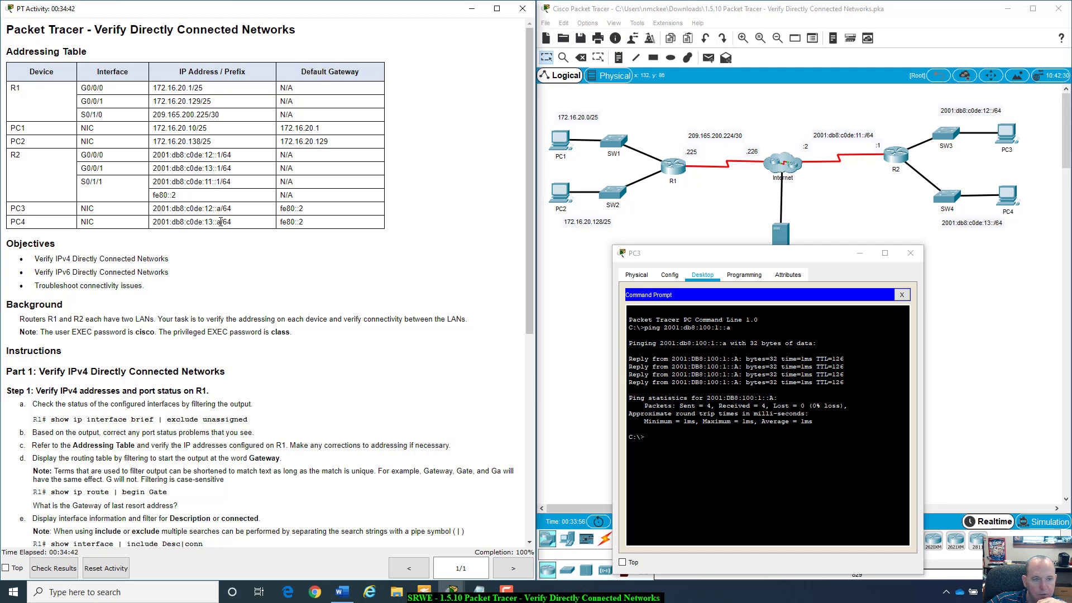
- From PC3, ping PC4 at 2001:db8:c0de:13::a copied from the Addressing Table, then close PC3
drag(221, 222, 154, 223)
key(ctrl+c)
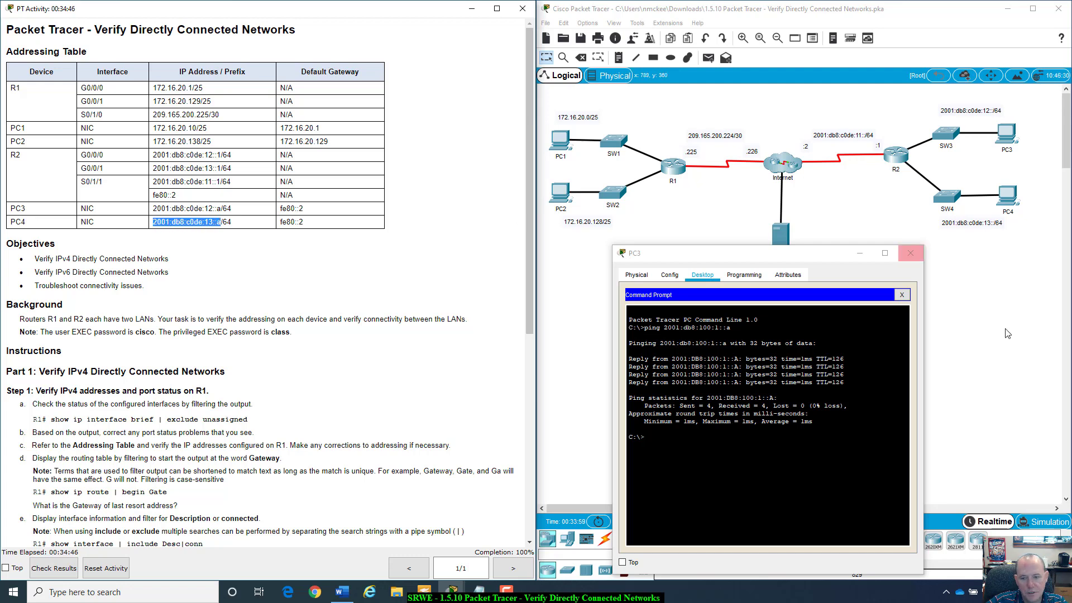
click(691, 444)
text(ping)
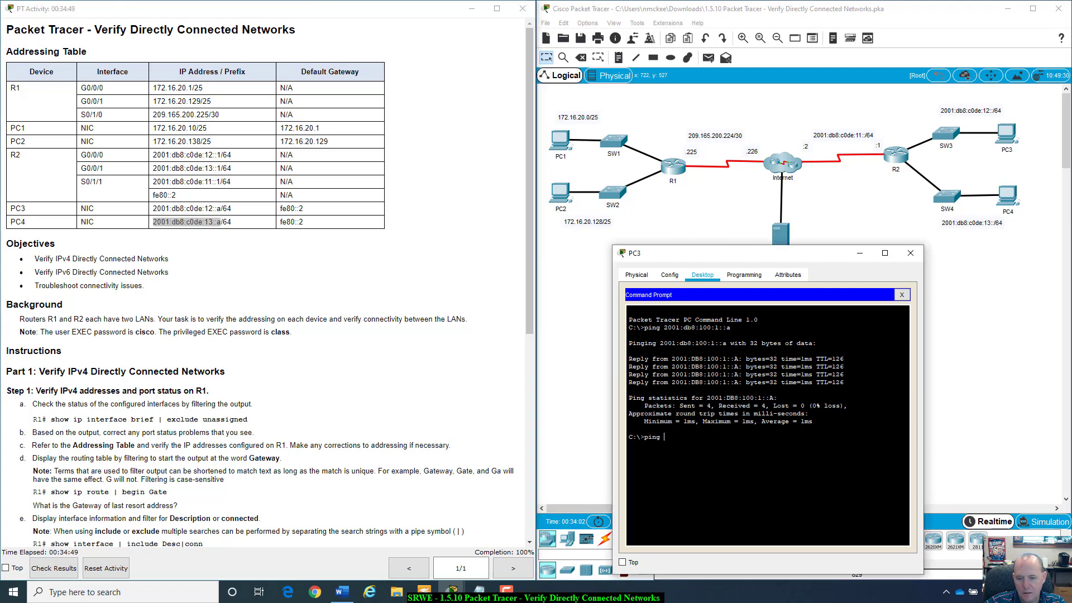
right_click(686, 438)
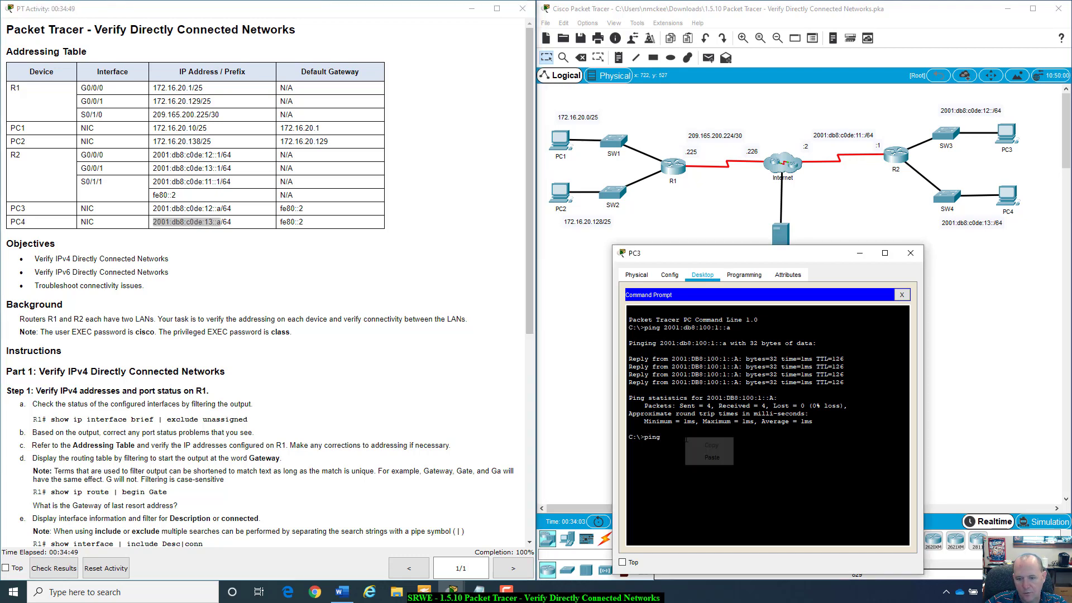
click(708, 461)
key(Return)
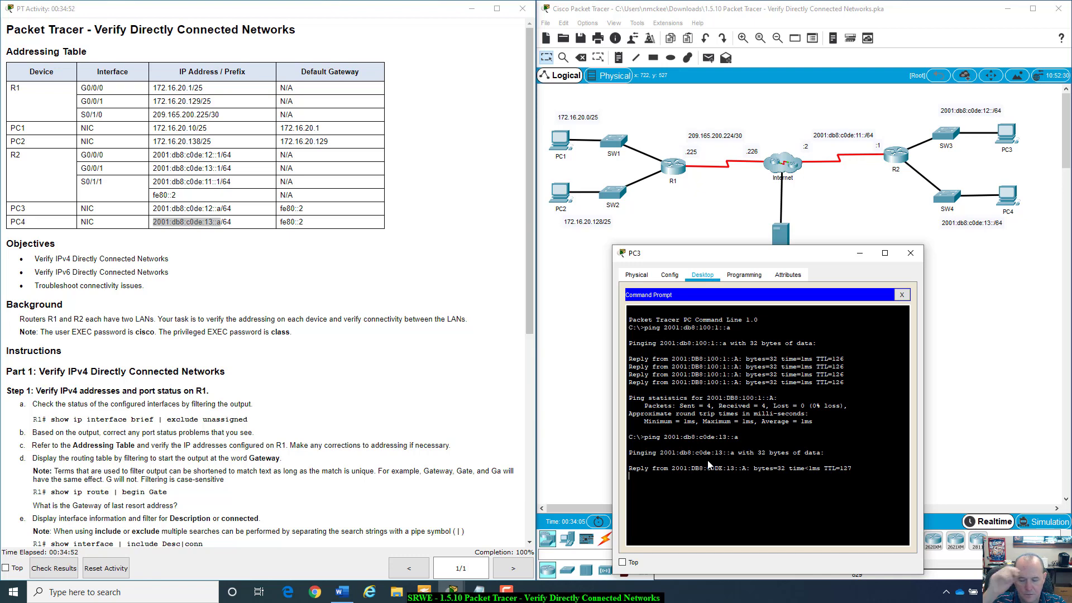
click(910, 253)
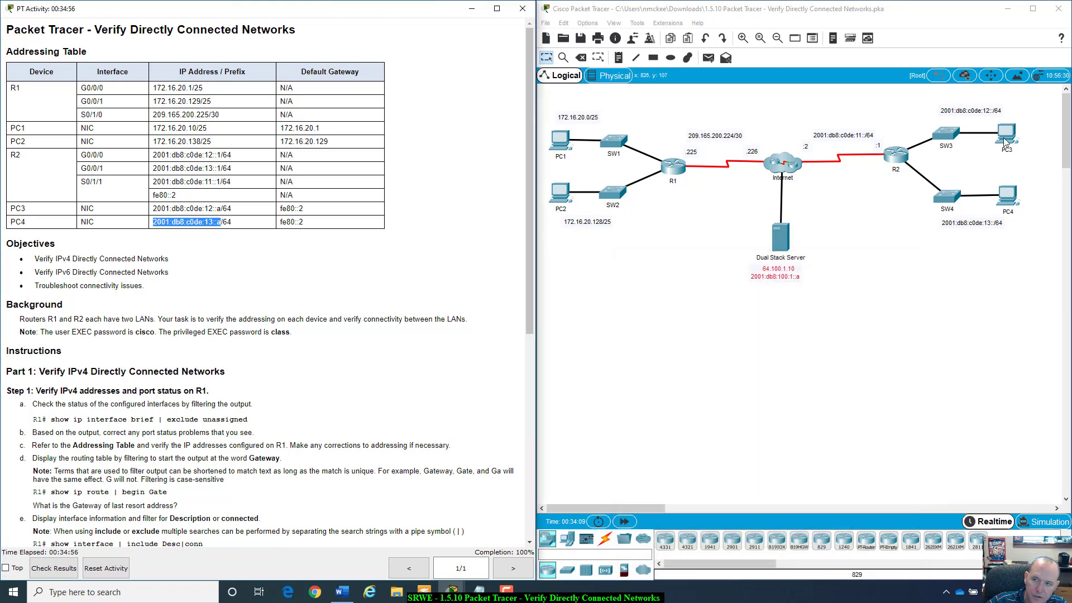
- Open PC4's Desktop Command Prompt
click(1004, 196)
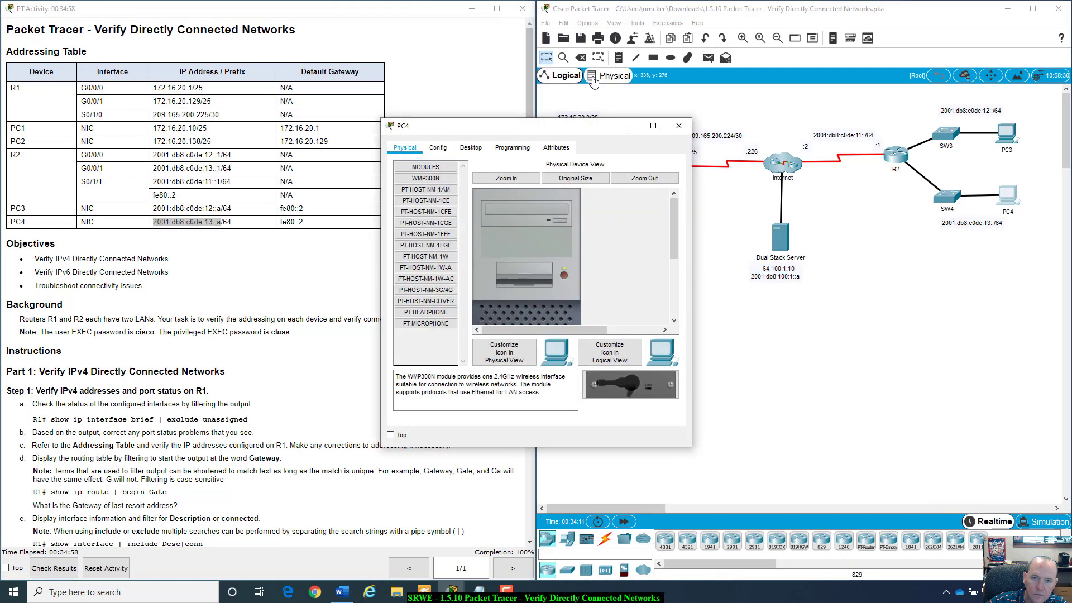
drag(550, 120, 704, 159)
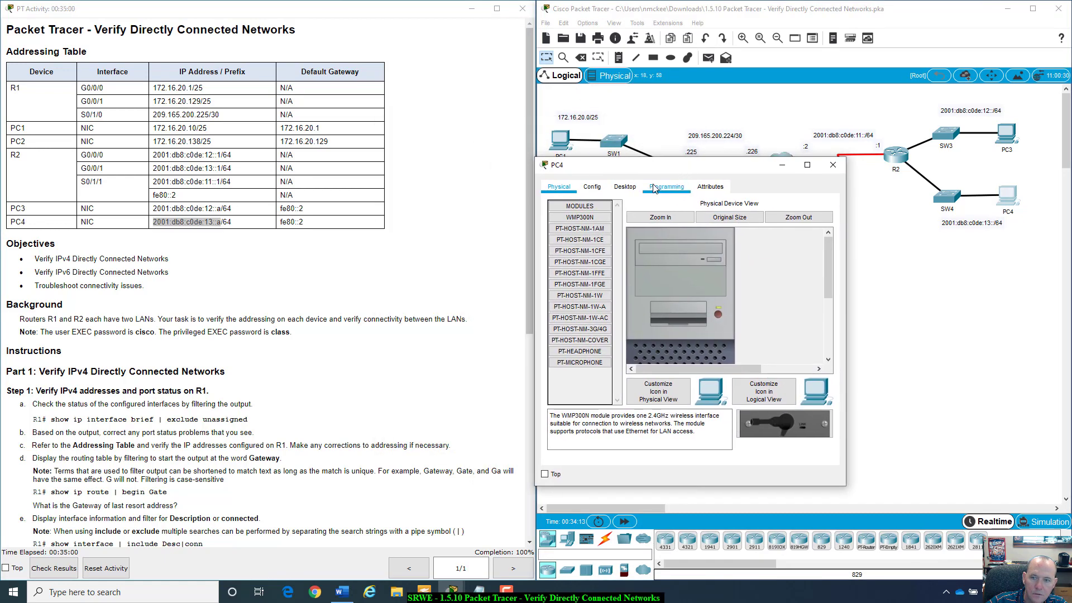
click(632, 187)
click(773, 217)
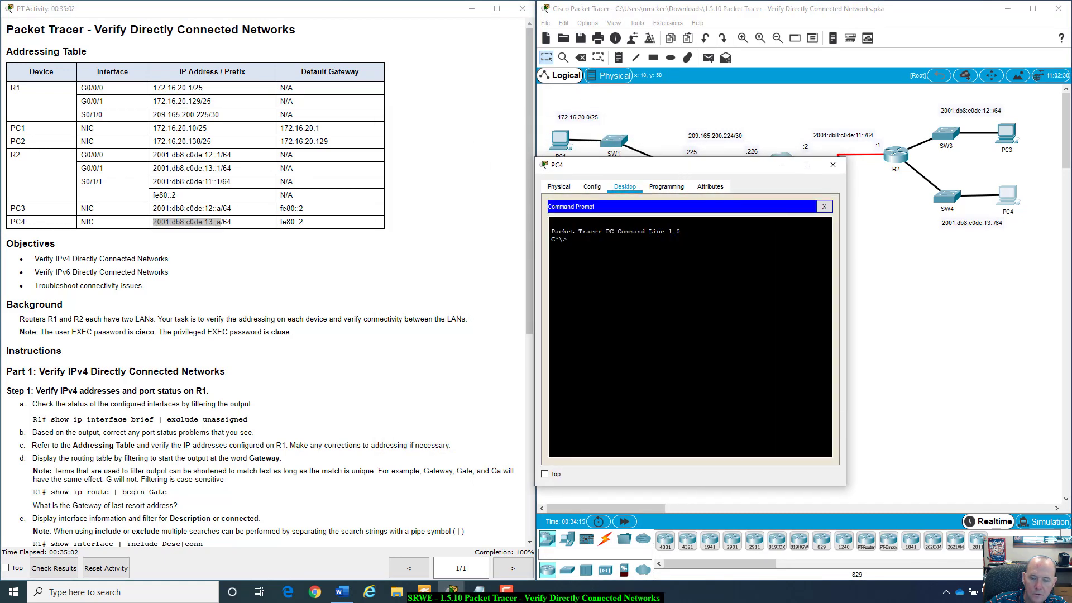
- From PC4, ping PC3 at 2001:db8:c0de:12::a, editing the pasted 13::a address
text(ping)
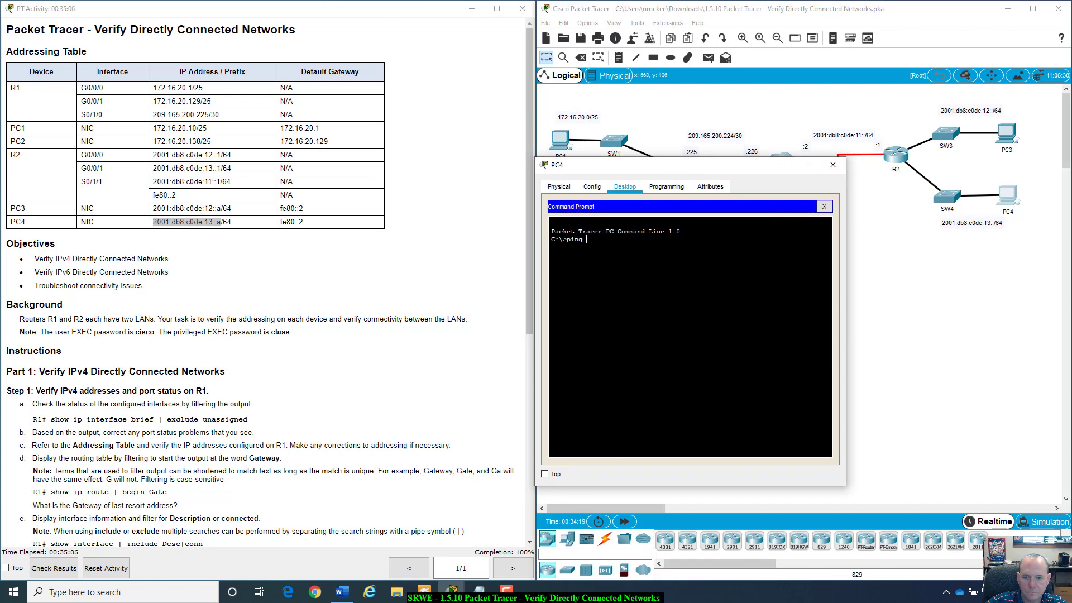
key(ctrl+v)
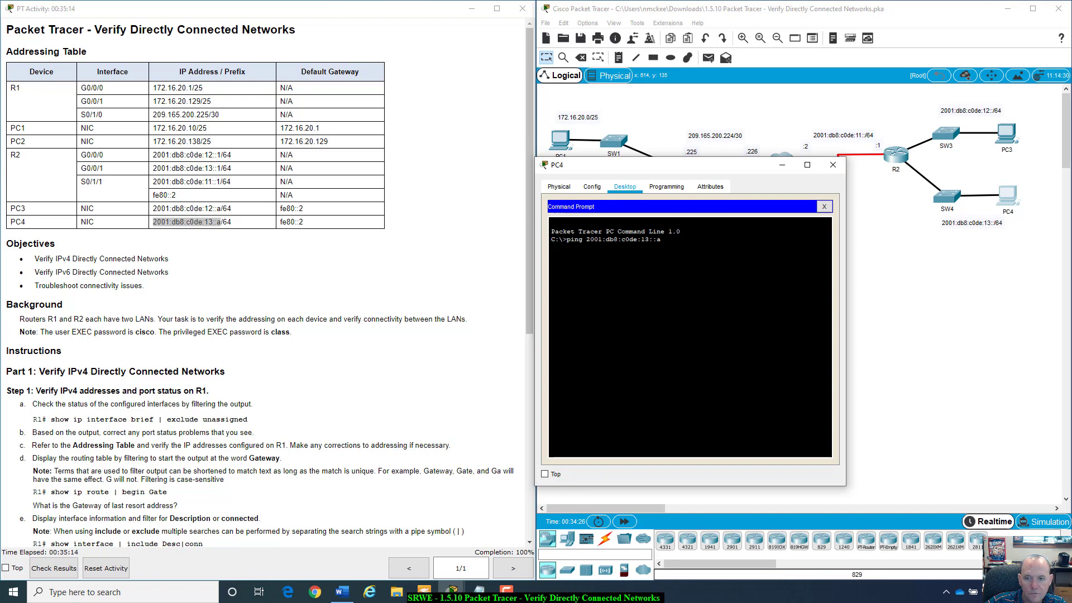
click(649, 239)
key(BackSpace)
text(3)
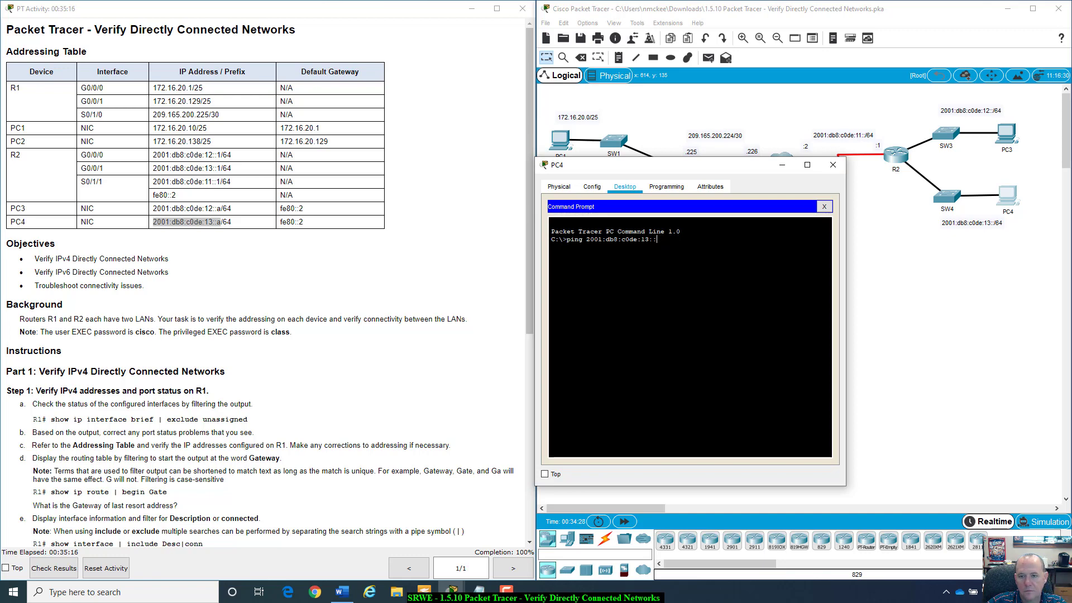
key(BackSpace)
key(BackSpace)
key(BackSpace)
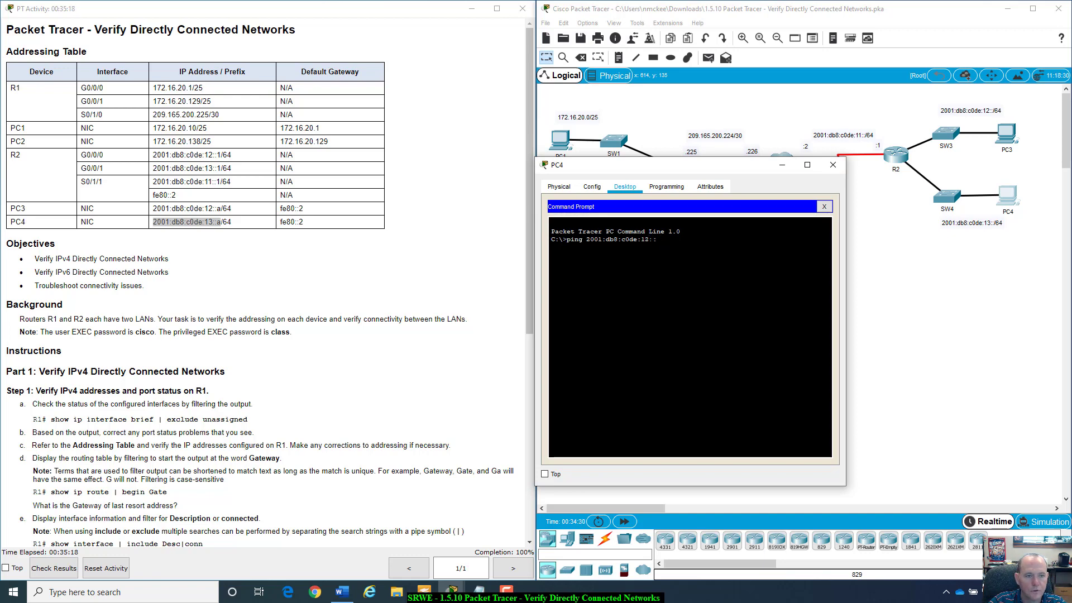
text(2::a)
key(Return)
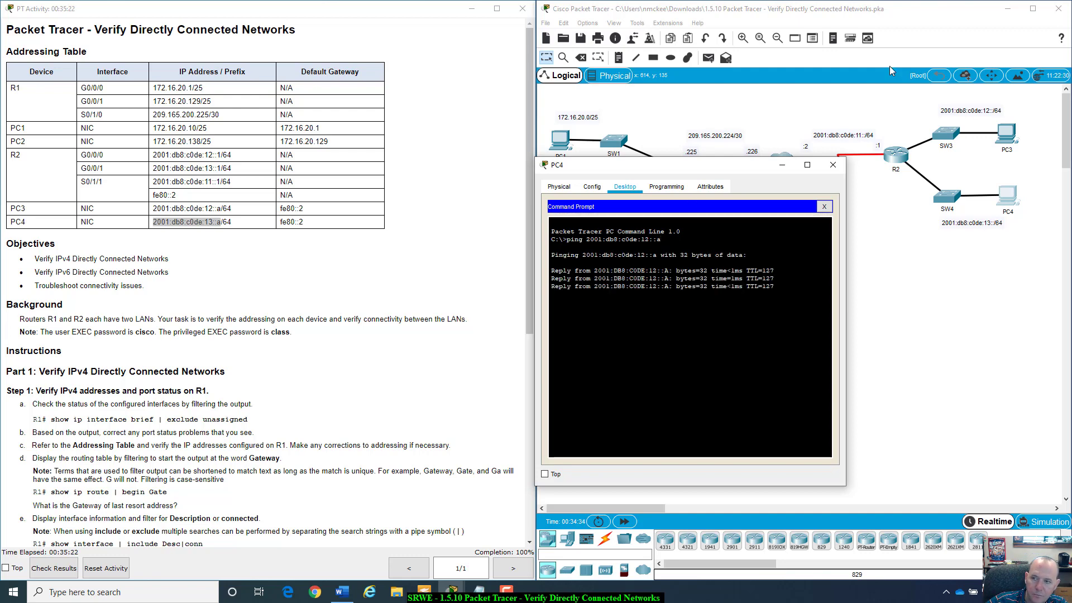
- From PC4, ping the Dual Stack Server at 2001:db8:100:1::a, getting 4 of 4 replies with 0% loss
drag(713, 176, 803, 307)
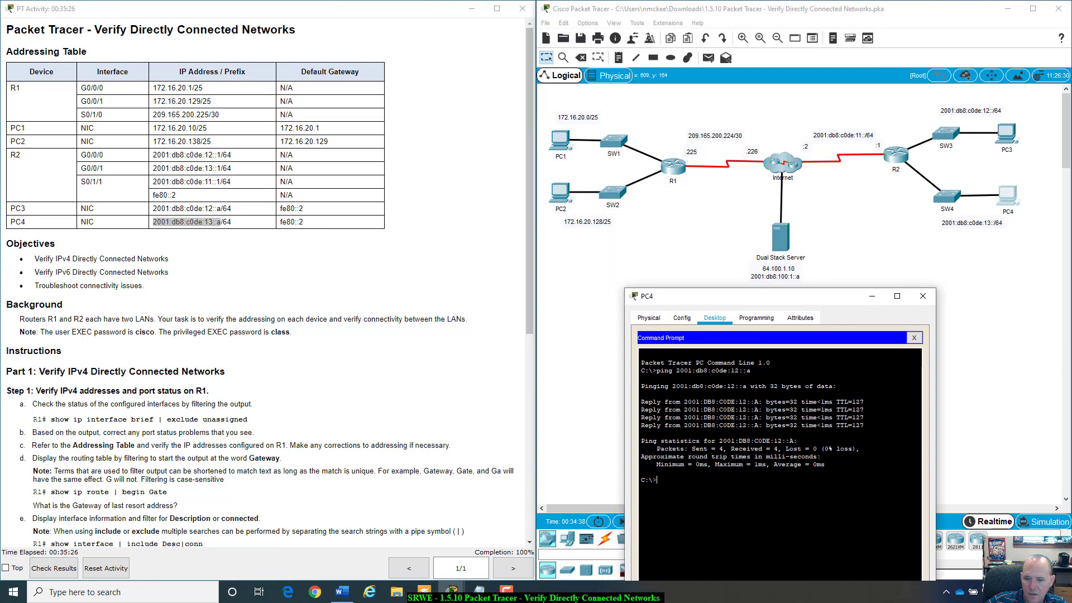
text(ping)
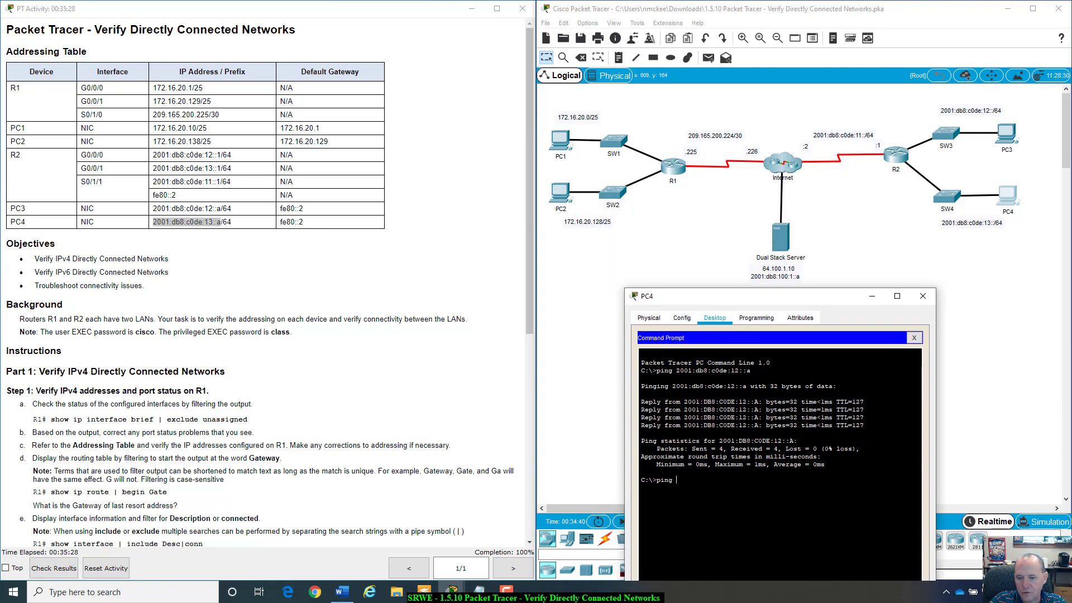
text( 2001)
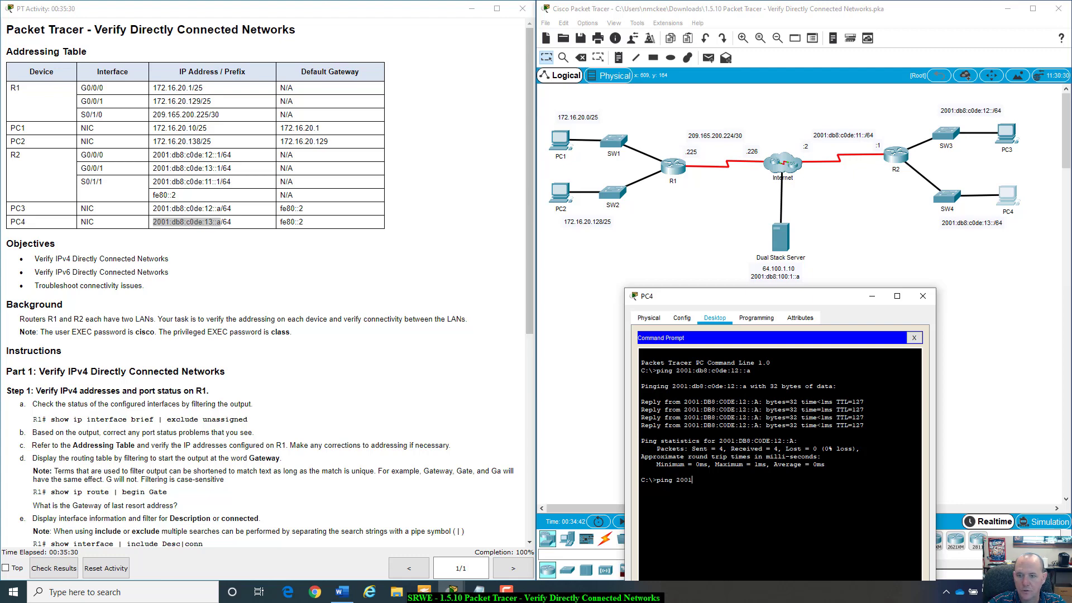
text(:db8)
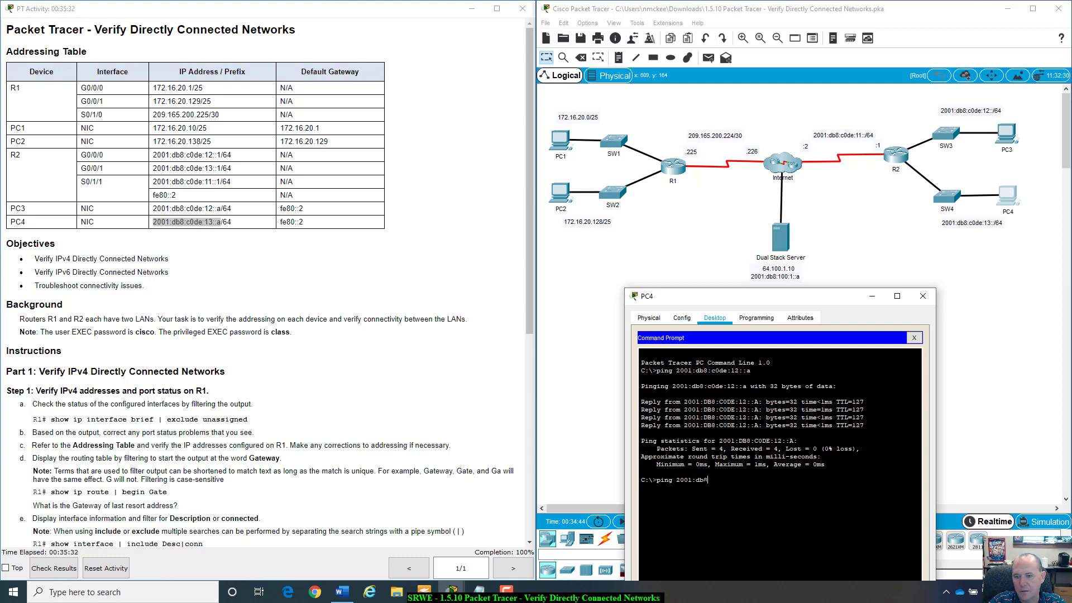
text(:100::1)
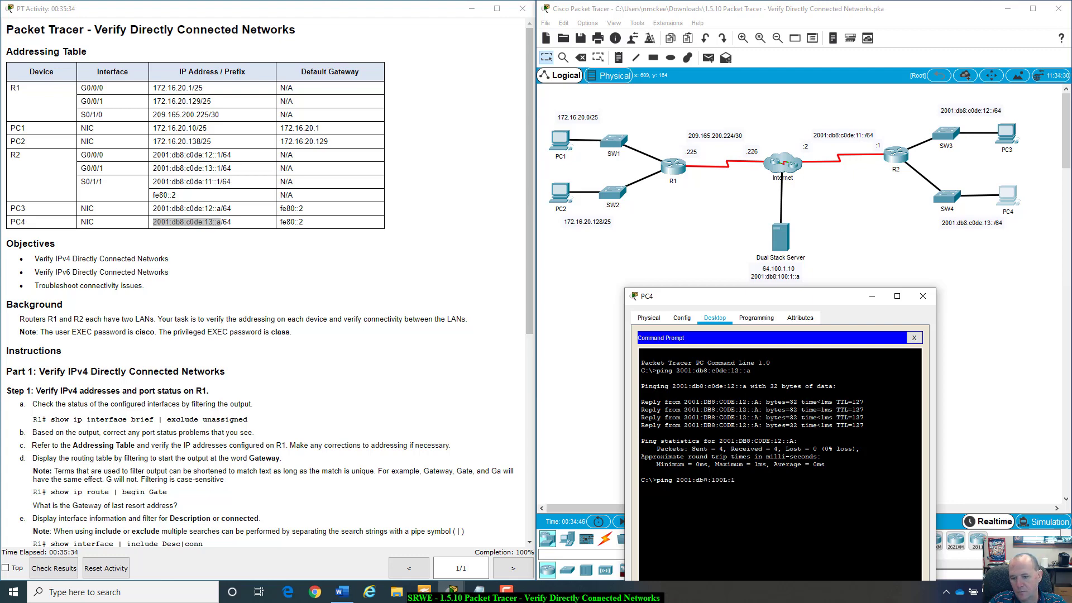
key(BackSpace)
key(BackSpace)
key(BackSpace)
text(:1::a)
key(Return)
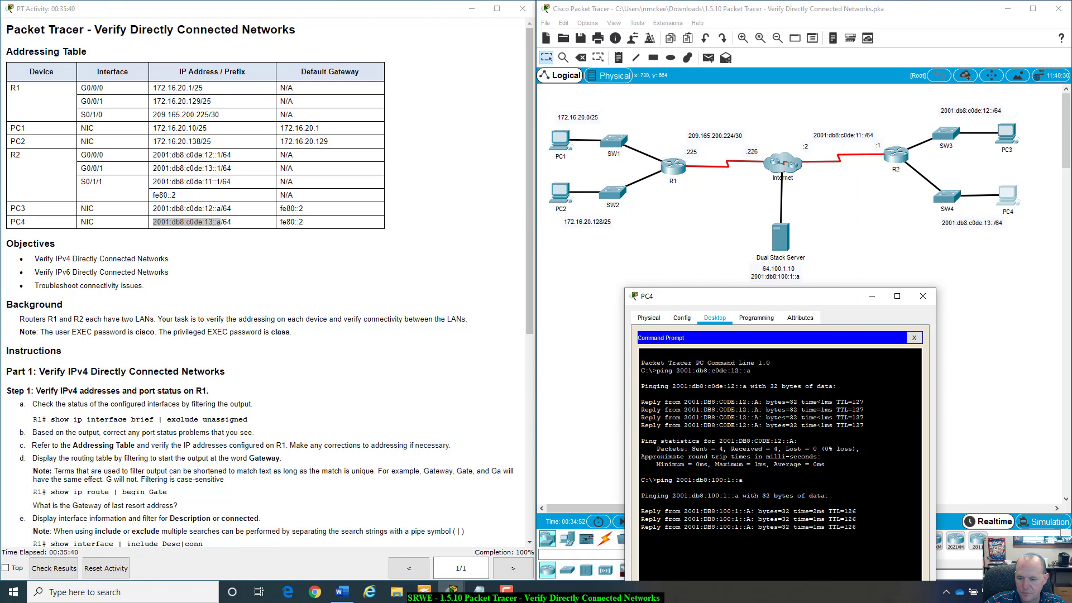
drag(853, 296, 943, 193)
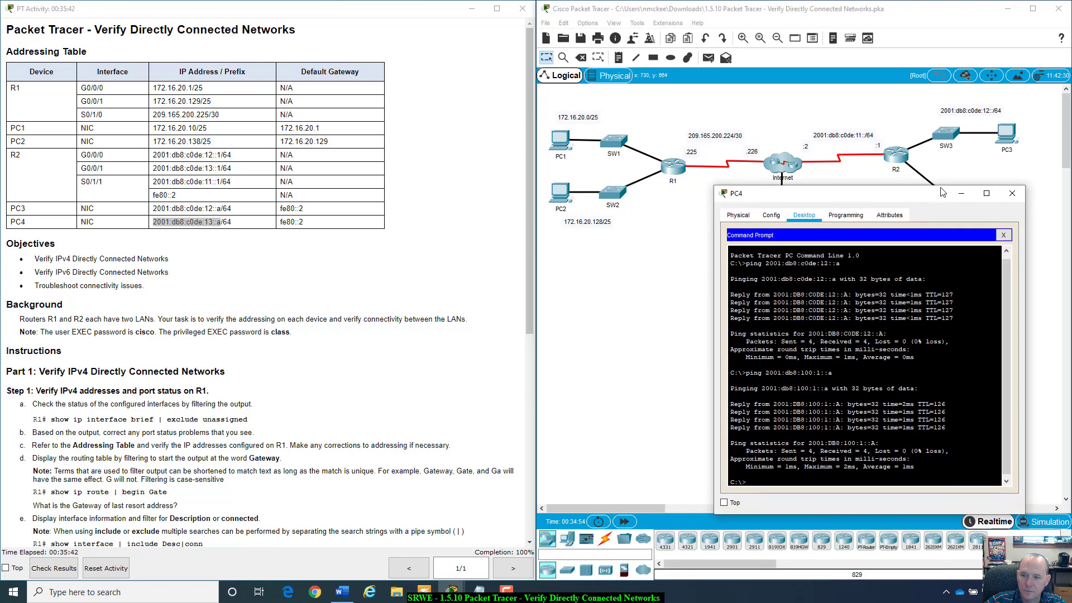
scroll(142, 431, down, 3)
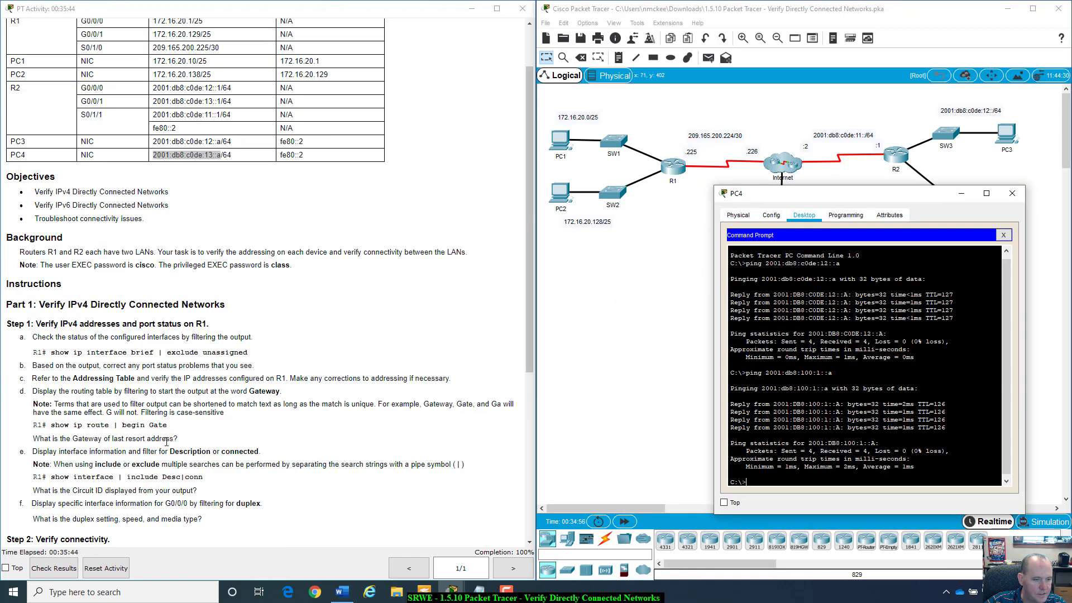
scroll(183, 458, down, 2)
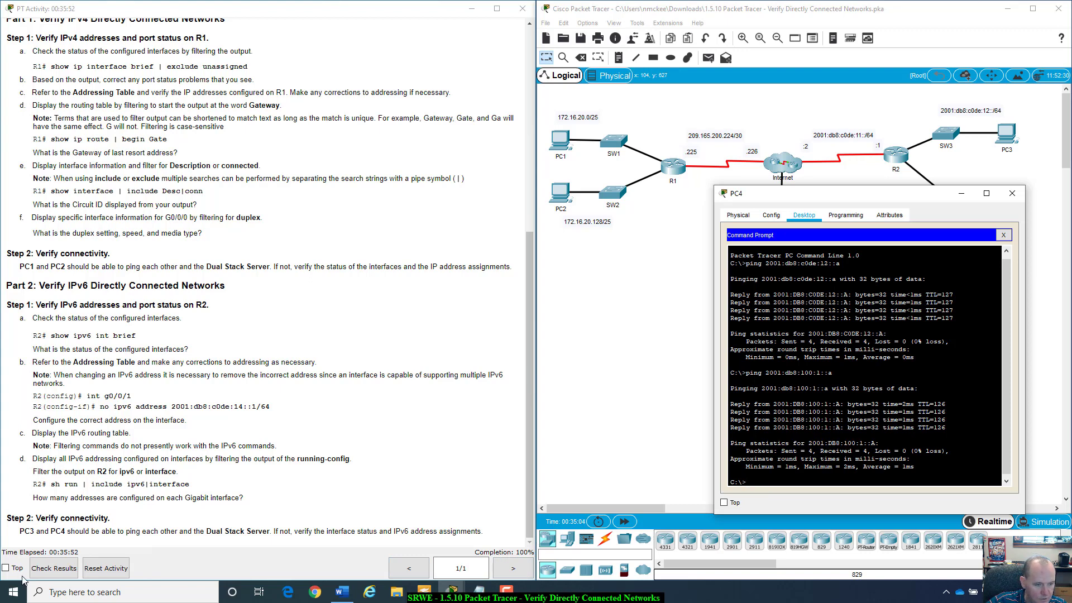
- Check Results, close PC4, and confirm in Assessment Items that all five items score 25/25
click(44, 570)
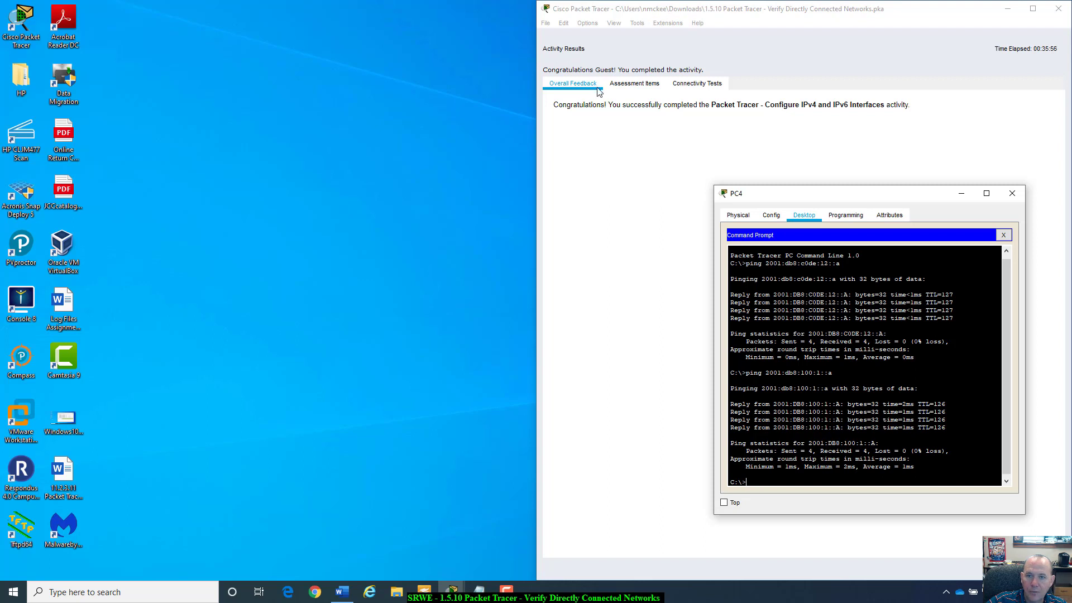
drag(864, 202, 780, 226)
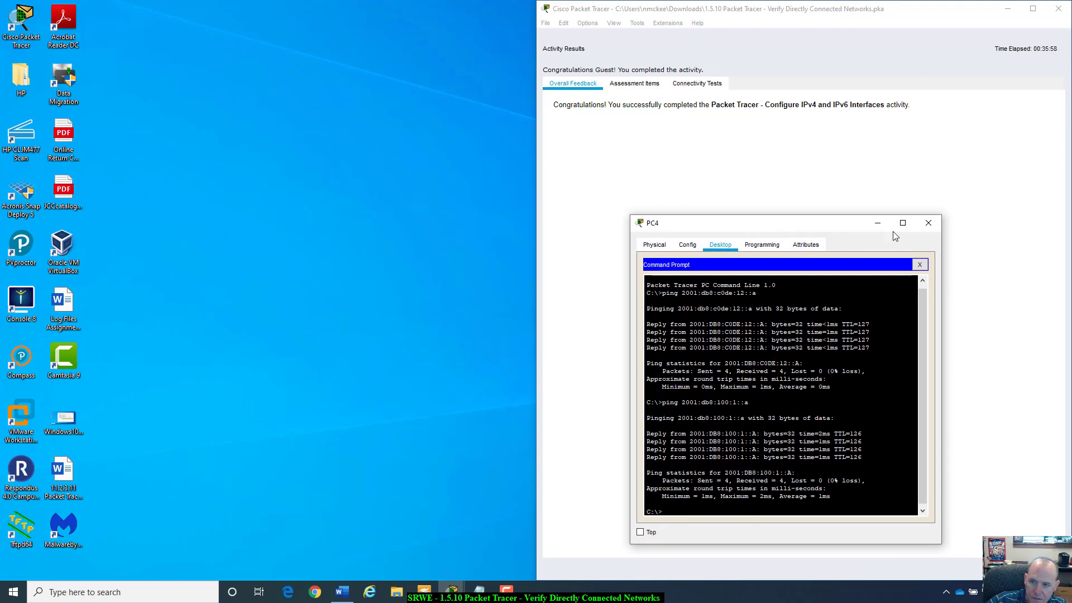
click(927, 218)
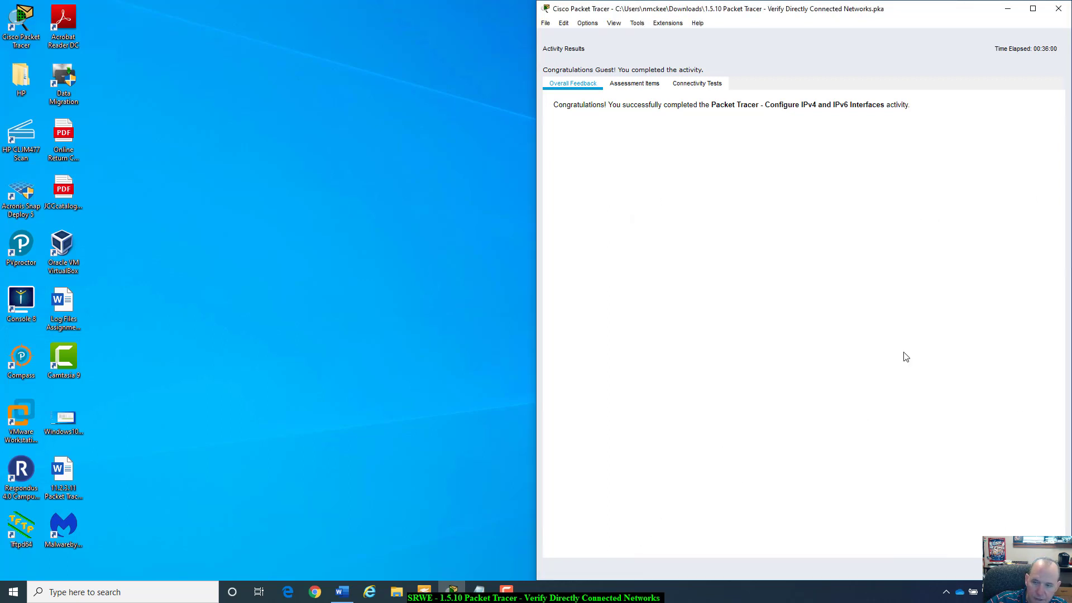
click(645, 91)
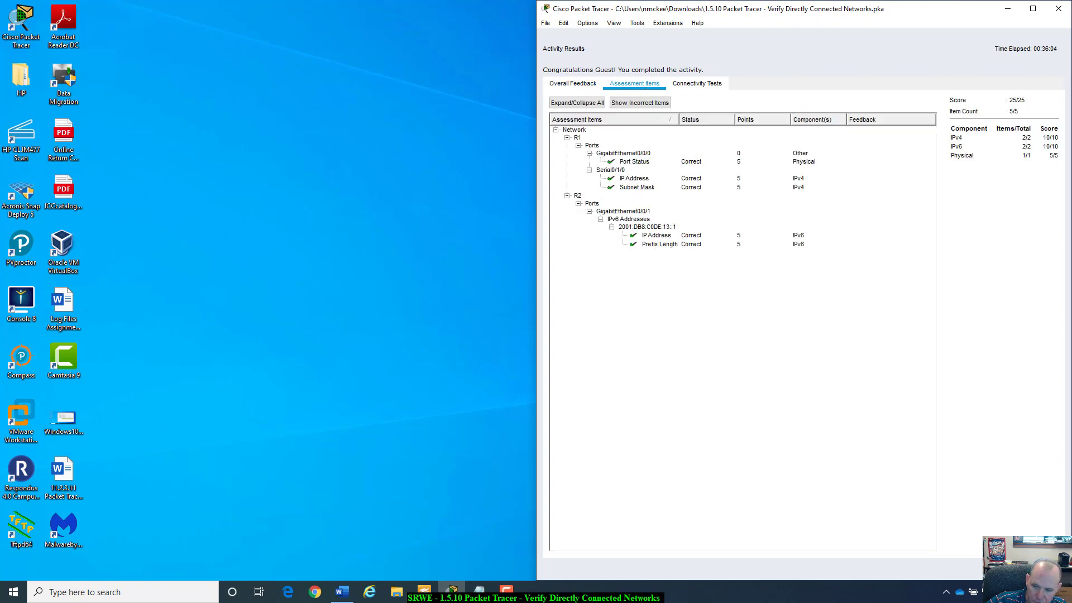
click(1043, 568)
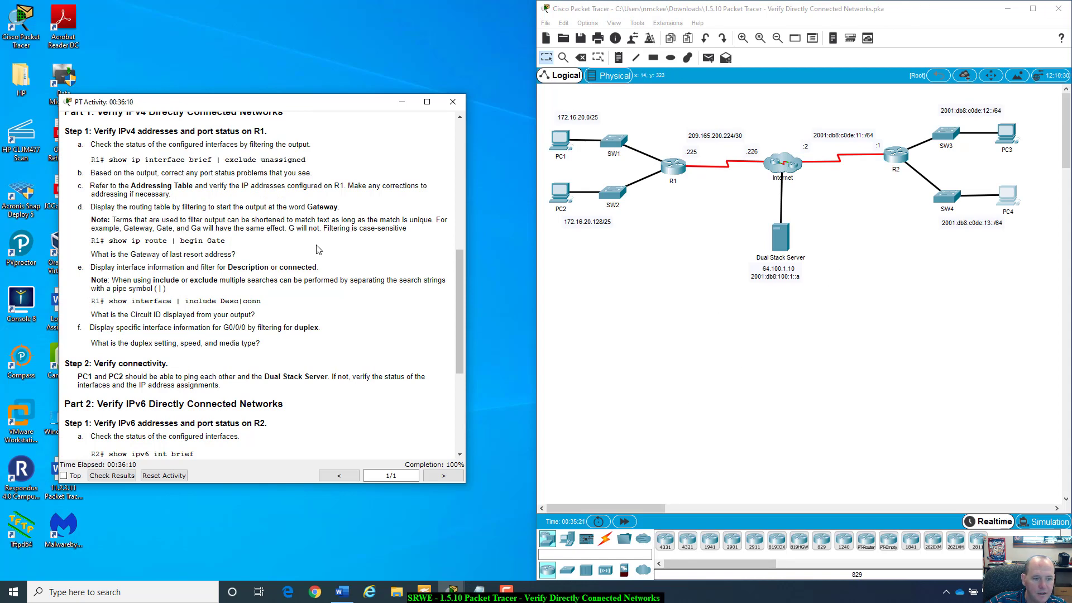
- Scroll the PT Activity instructions, then move the window to the top-left and enlarge it
drag(459, 307, 497, 185)
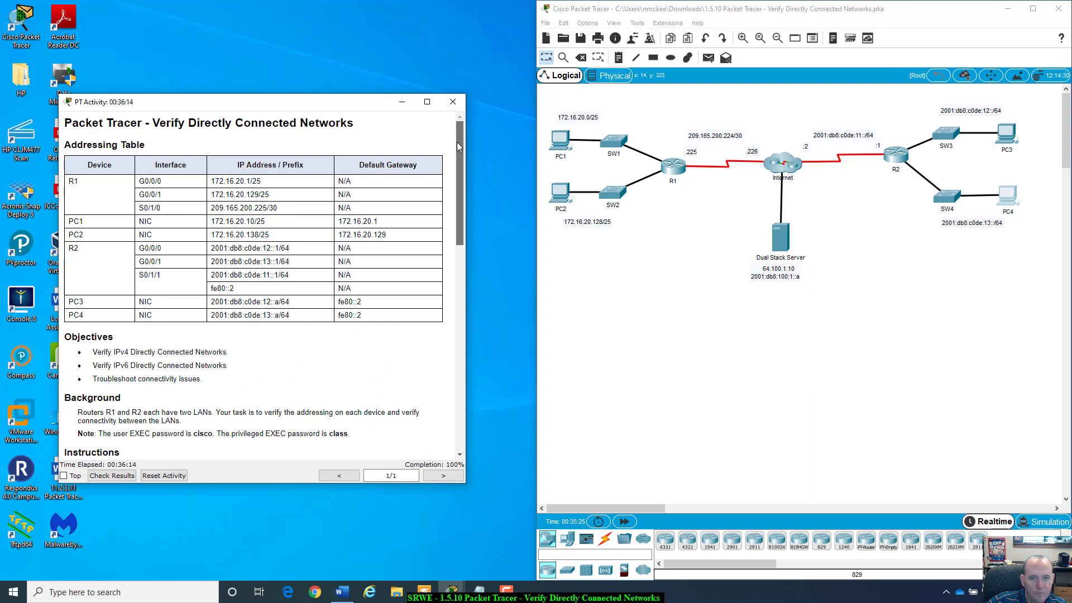
drag(460, 193, 451, 286)
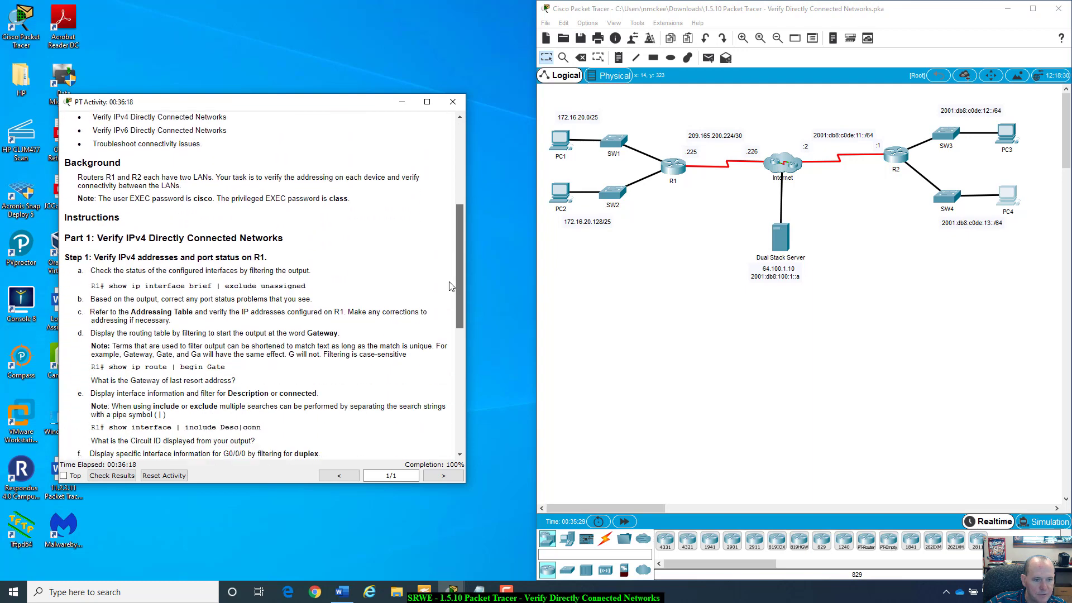
scroll(451, 286, down, 3)
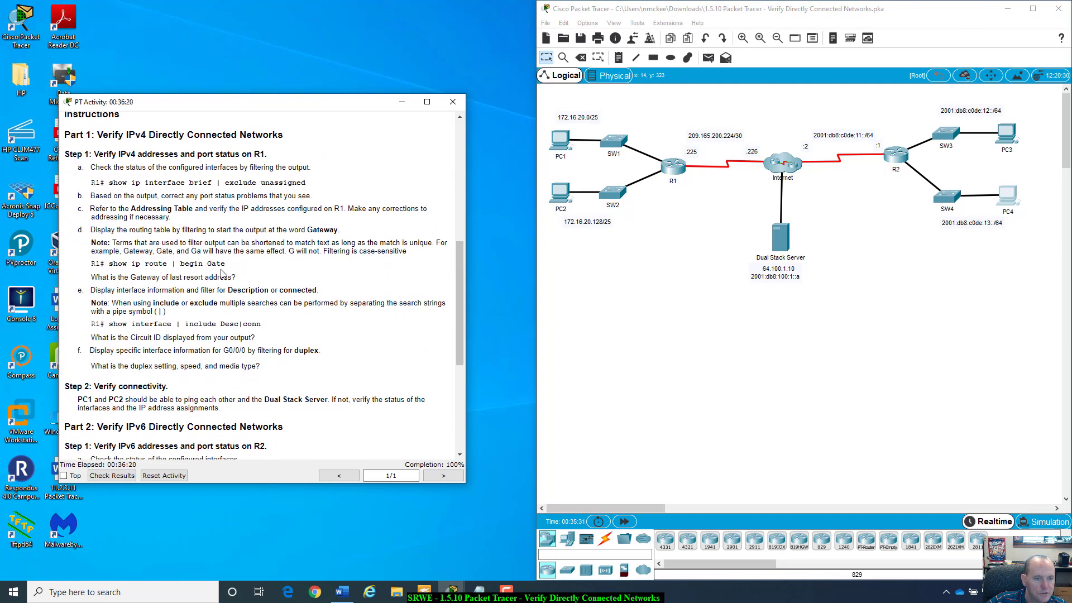
scroll(129, 263, down, 7)
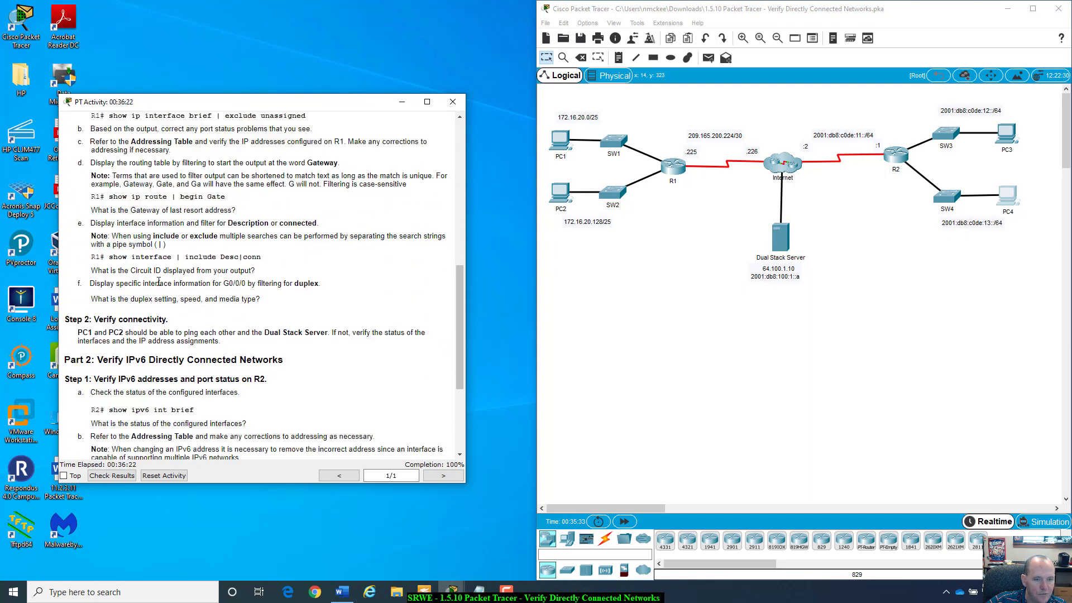
scroll(190, 333, up, 7)
scroll(190, 334, up, 7)
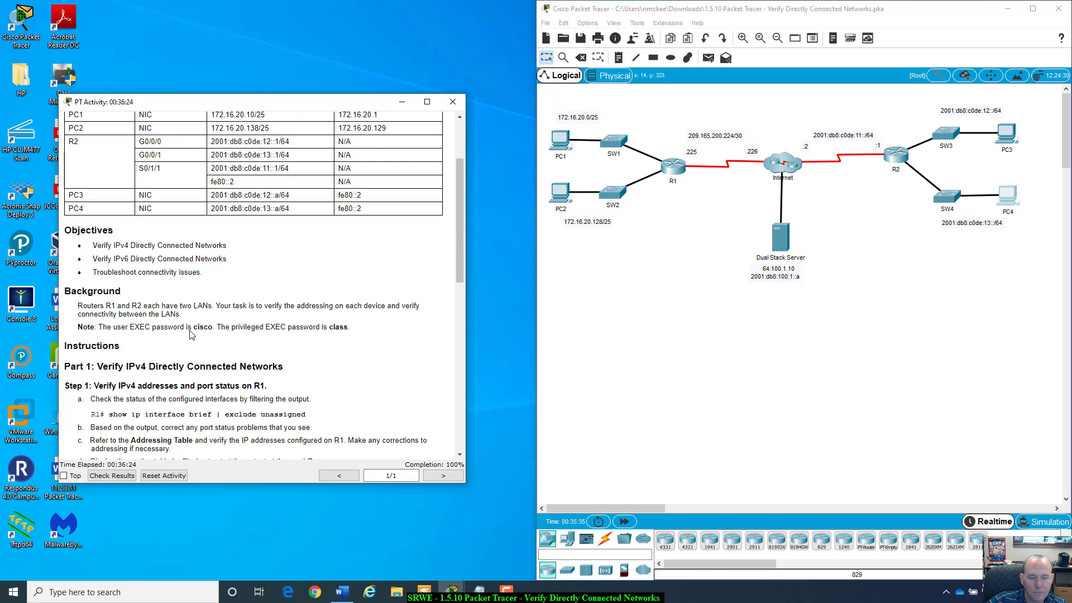
scroll(190, 334, up, 3)
scroll(190, 334, down, 15)
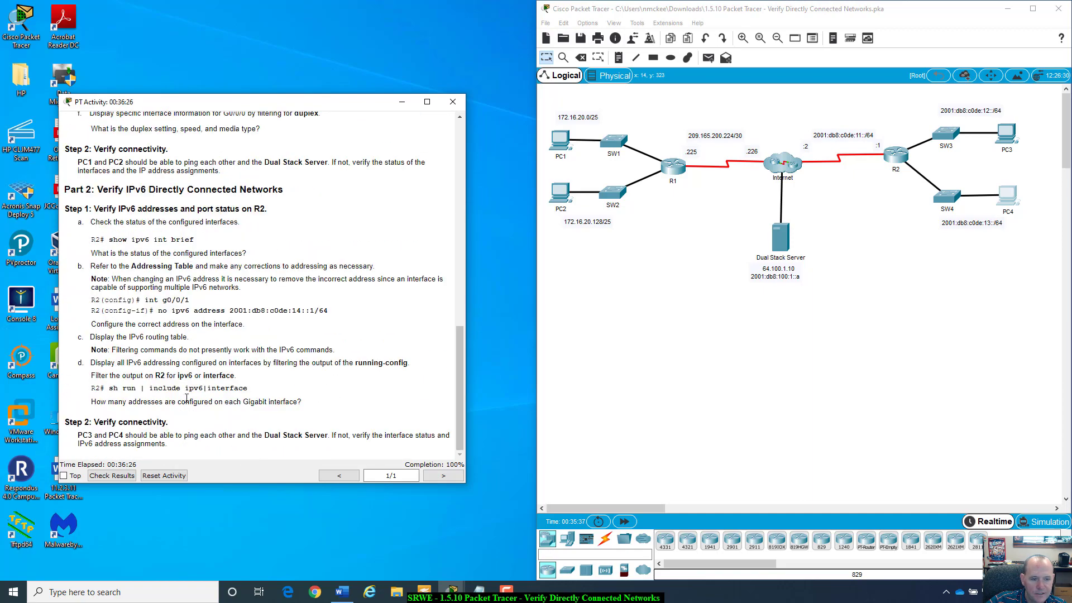
drag(380, 107, 327, 18)
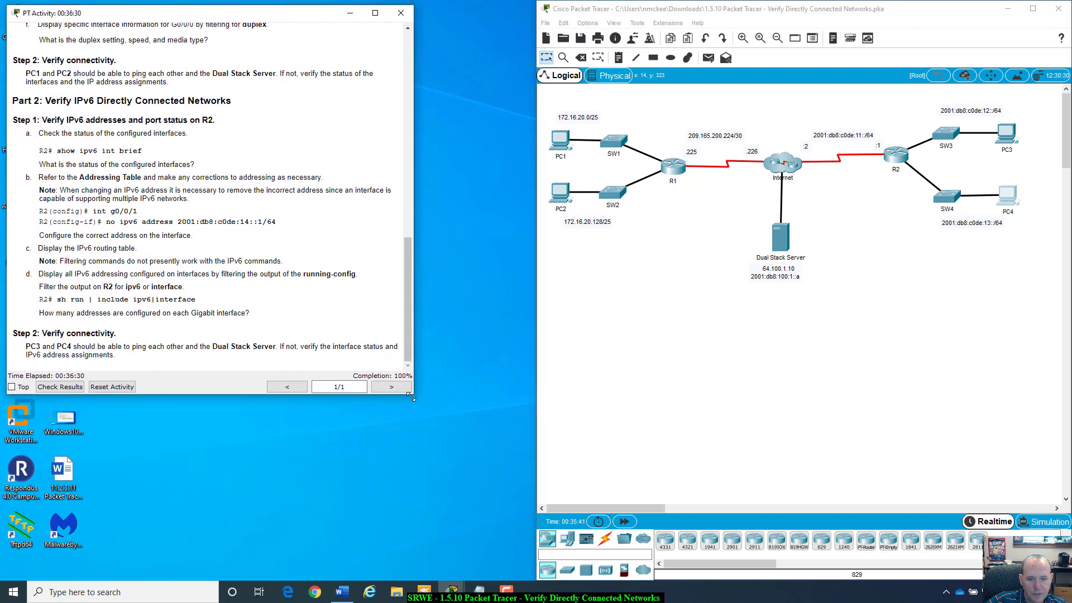
drag(420, 393, 534, 581)
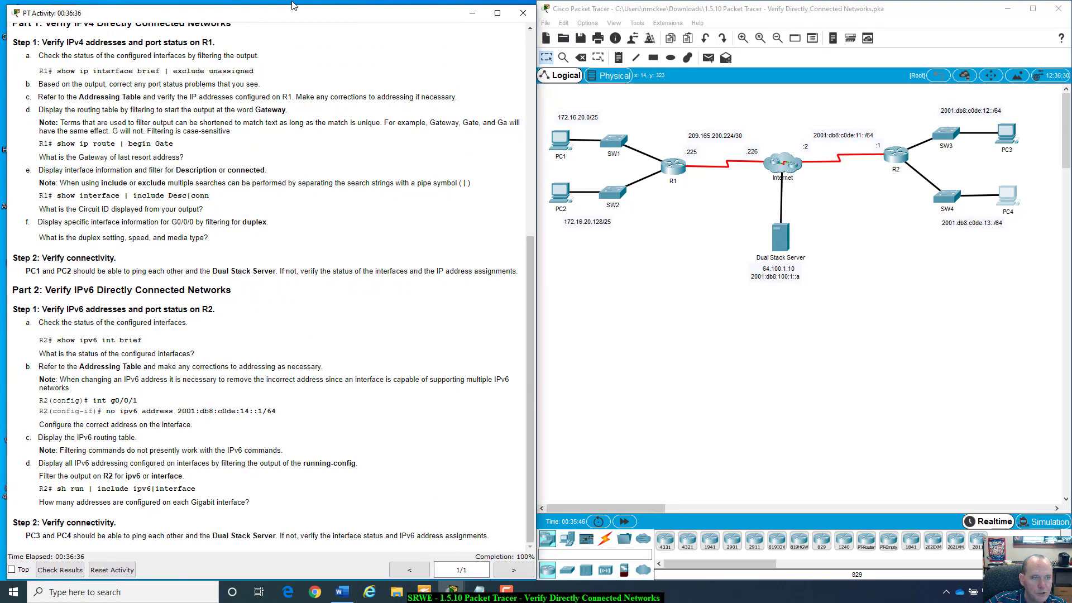